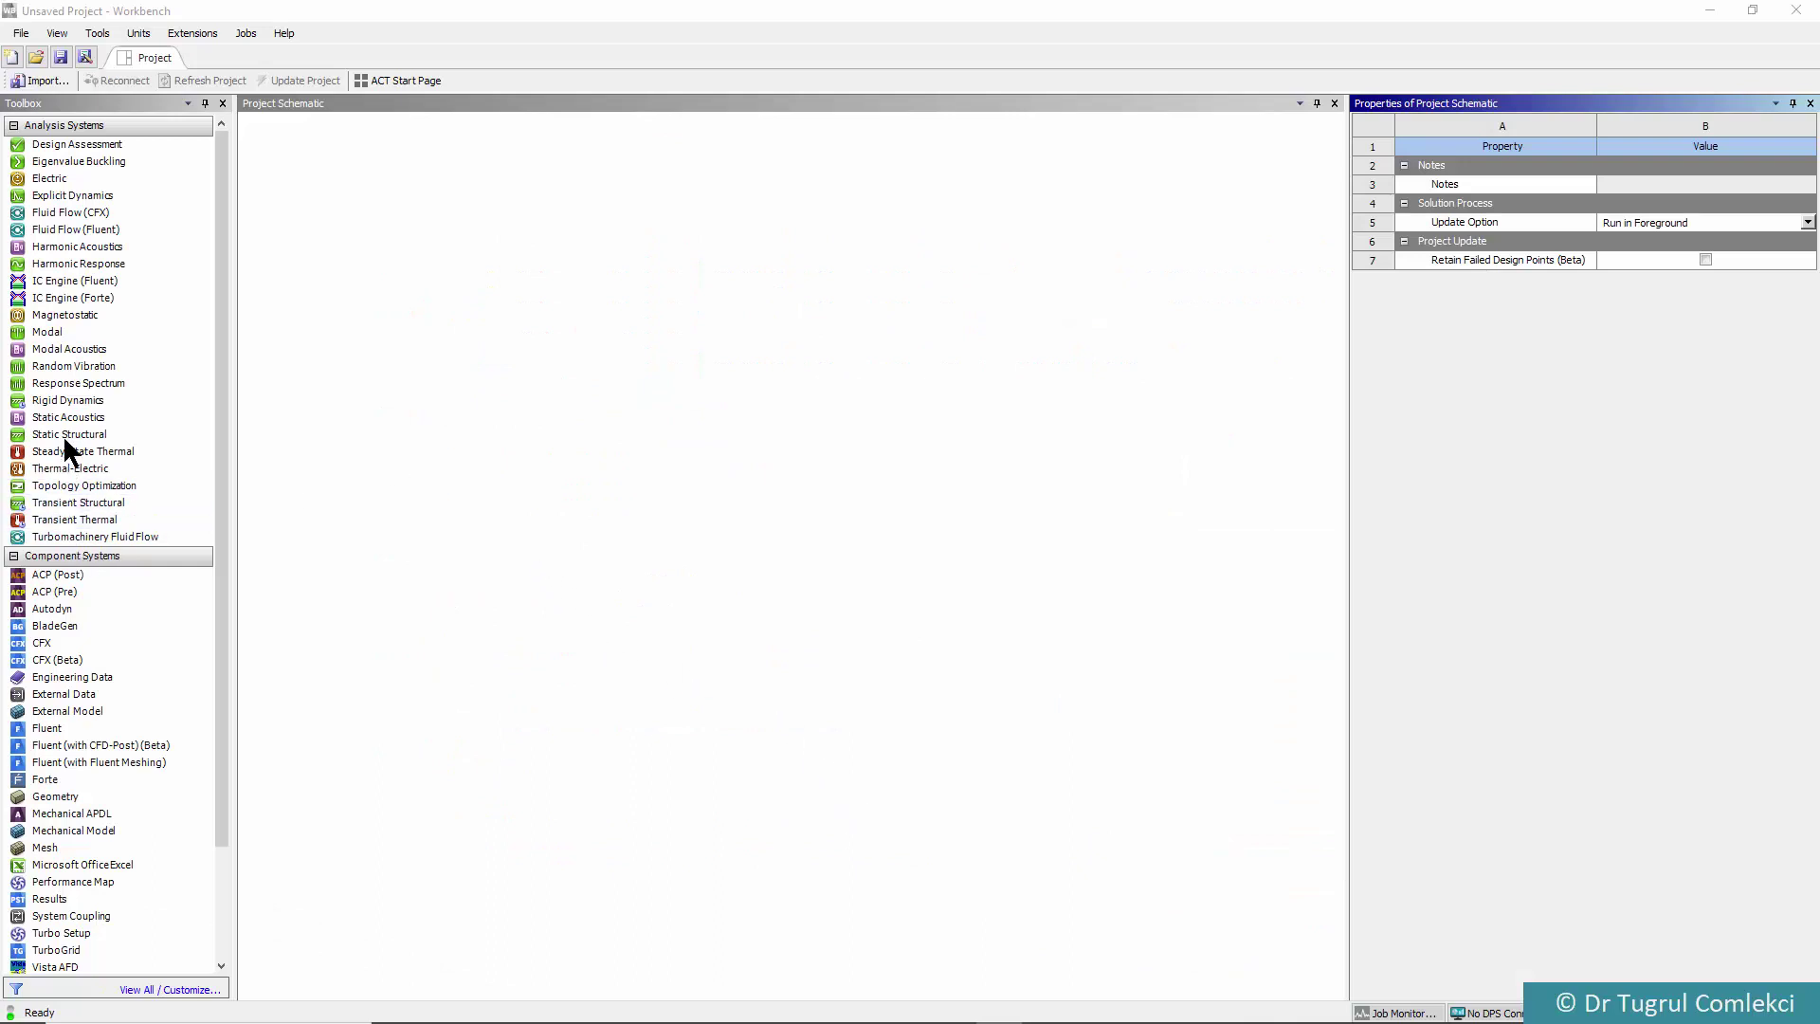
Add a Modal analysis system to the project schematic and open its geometry in DesignModeler
{"action": "left_click_drag", "start_coordinate": [37, 332], "coordinate": [330, 207]}
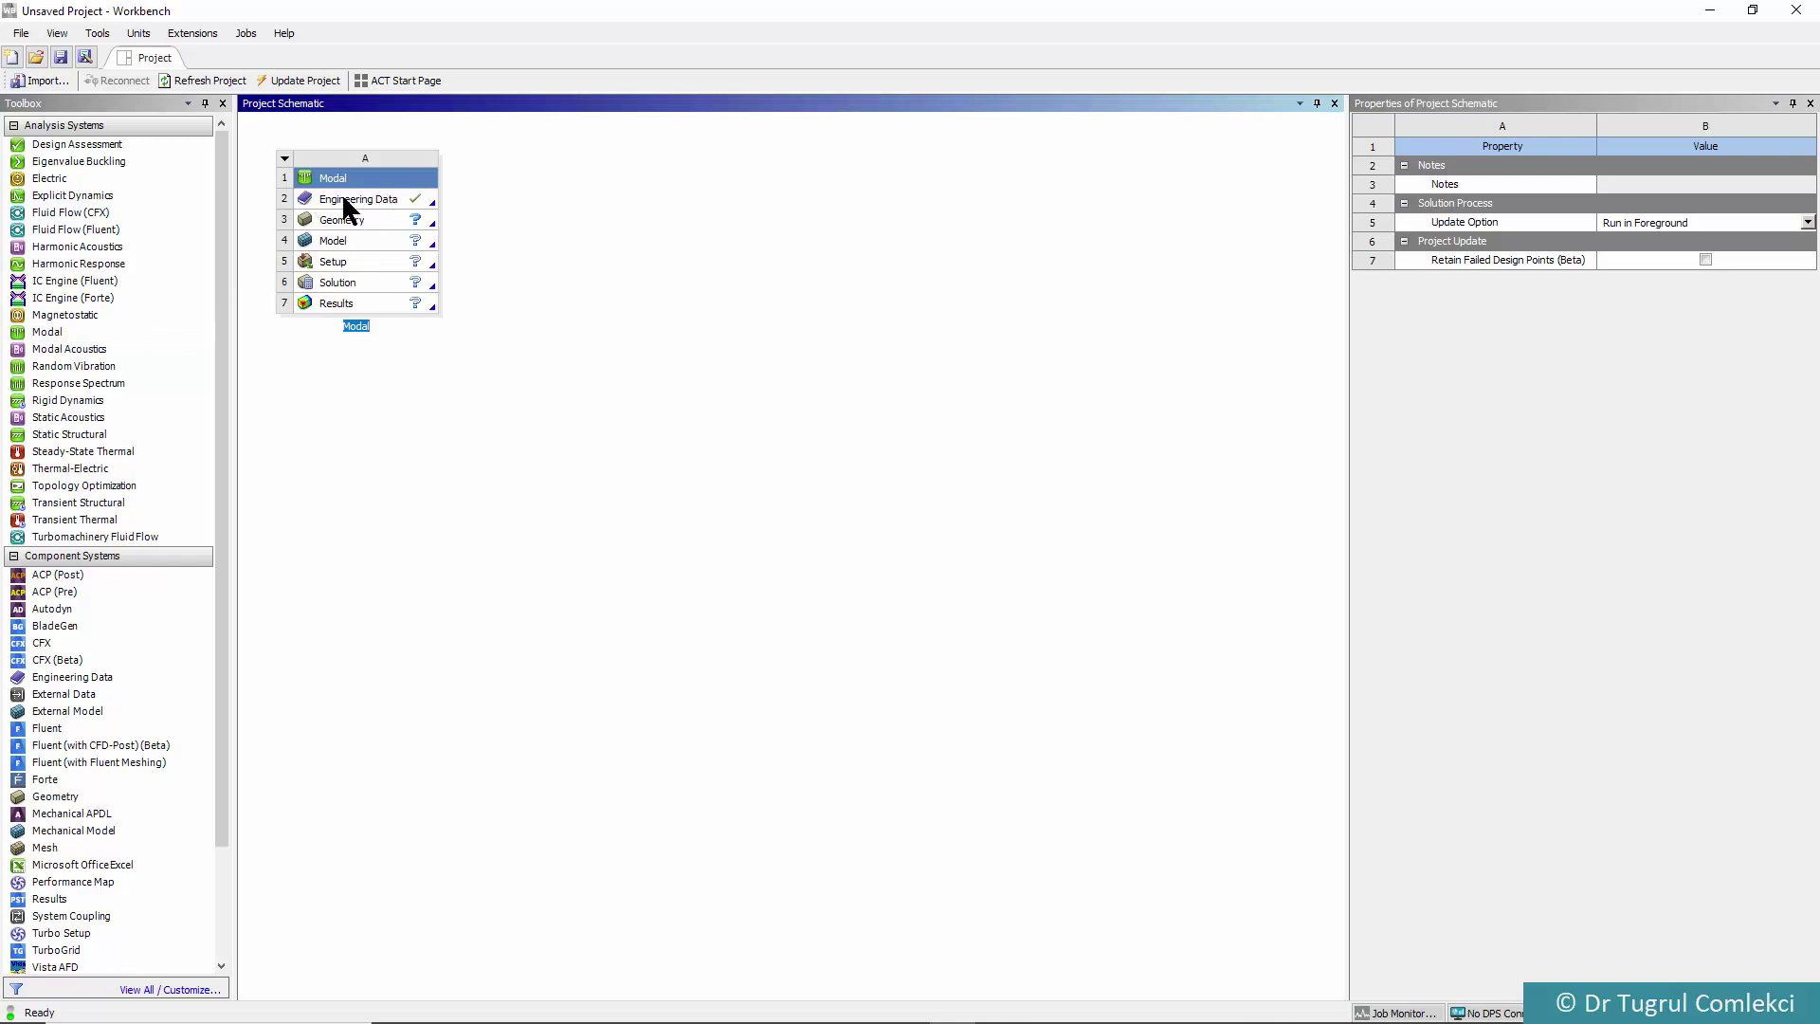
{"action": "left_click", "coordinate": [342, 220]}
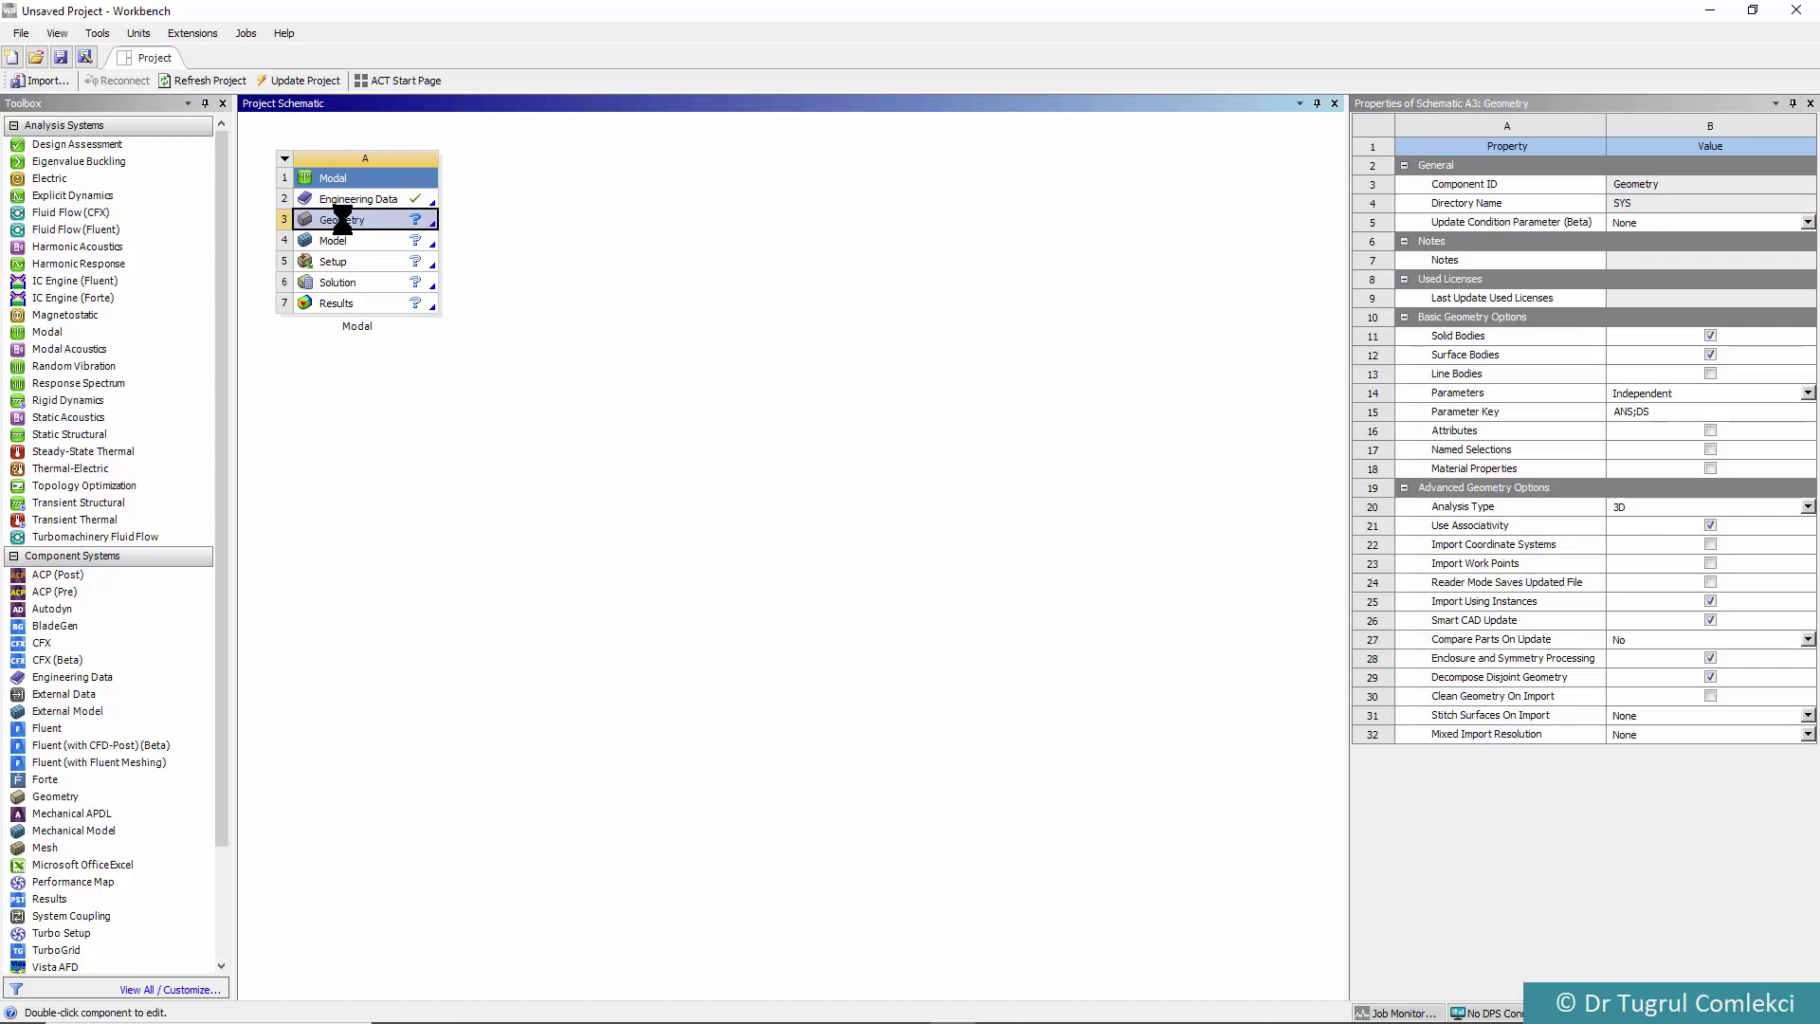
{"action": "right_click", "coordinate": [341, 220]}
{"action": "left_click", "coordinate": [419, 235]}
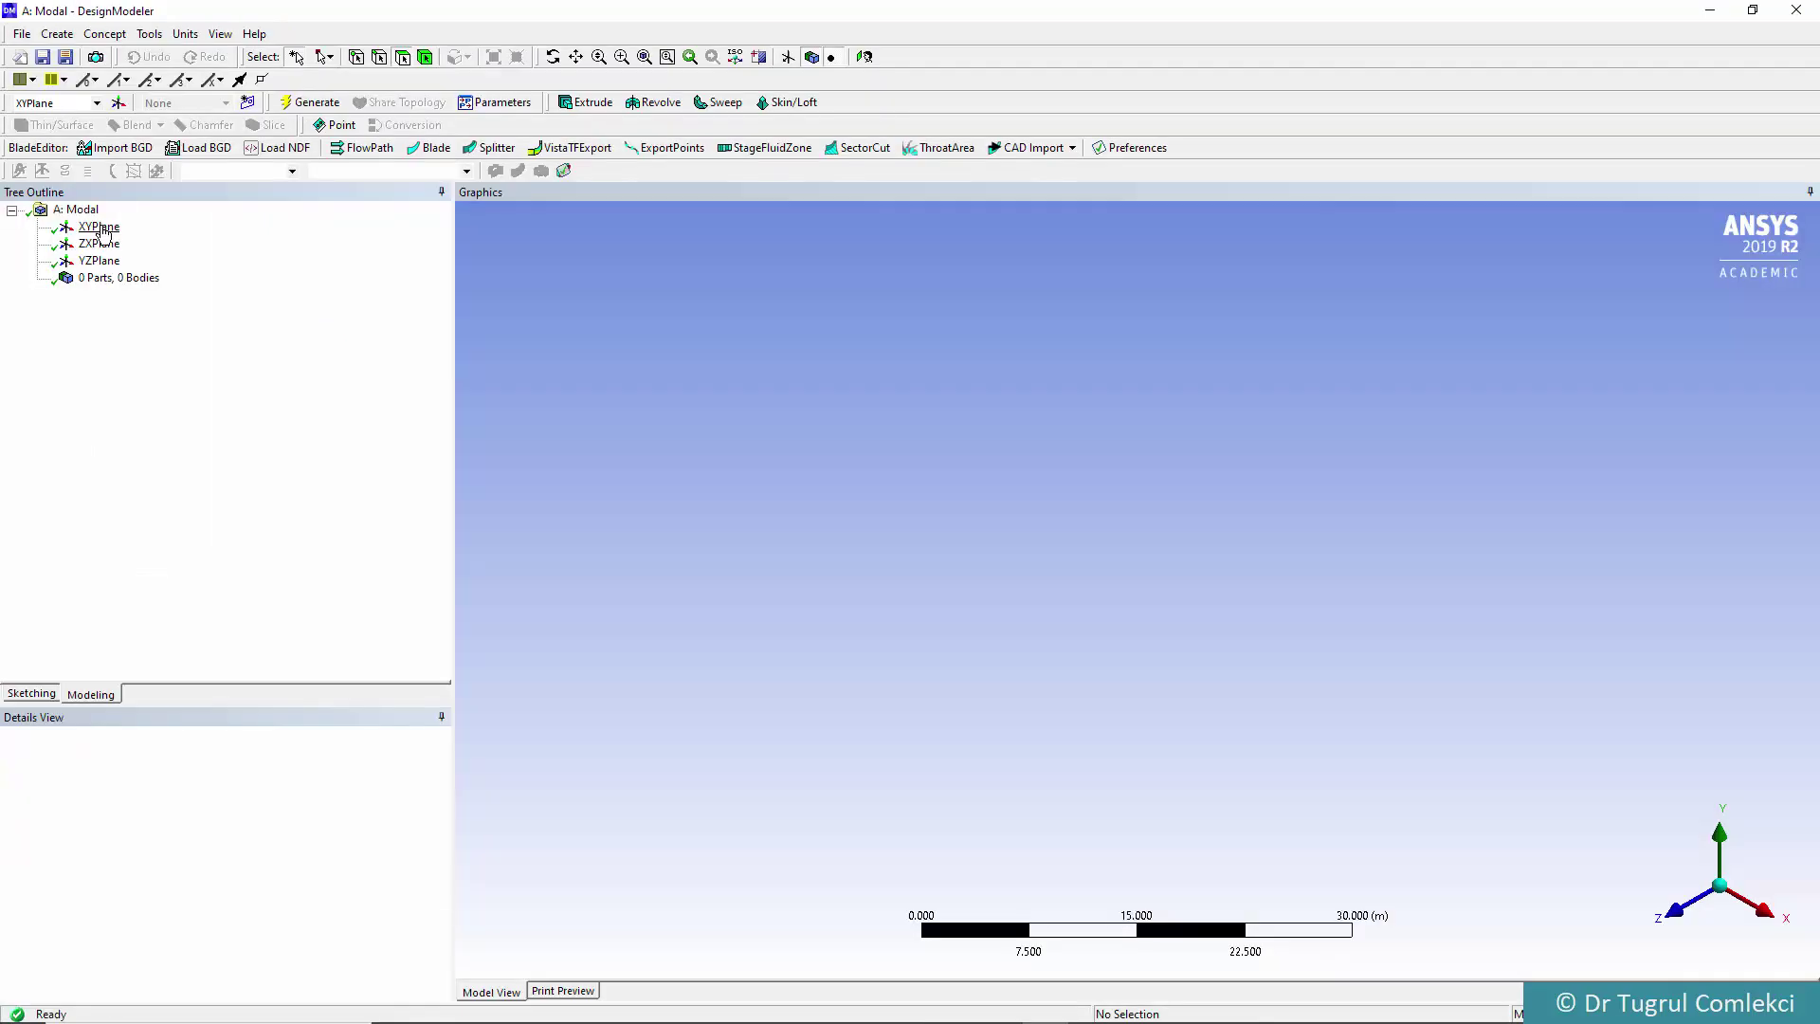
Sketch a rectangle about 1.36 m wide and 1.21 m high on the XYPlane, with one corner at the origin
{"action": "left_click", "coordinate": [102, 228]}
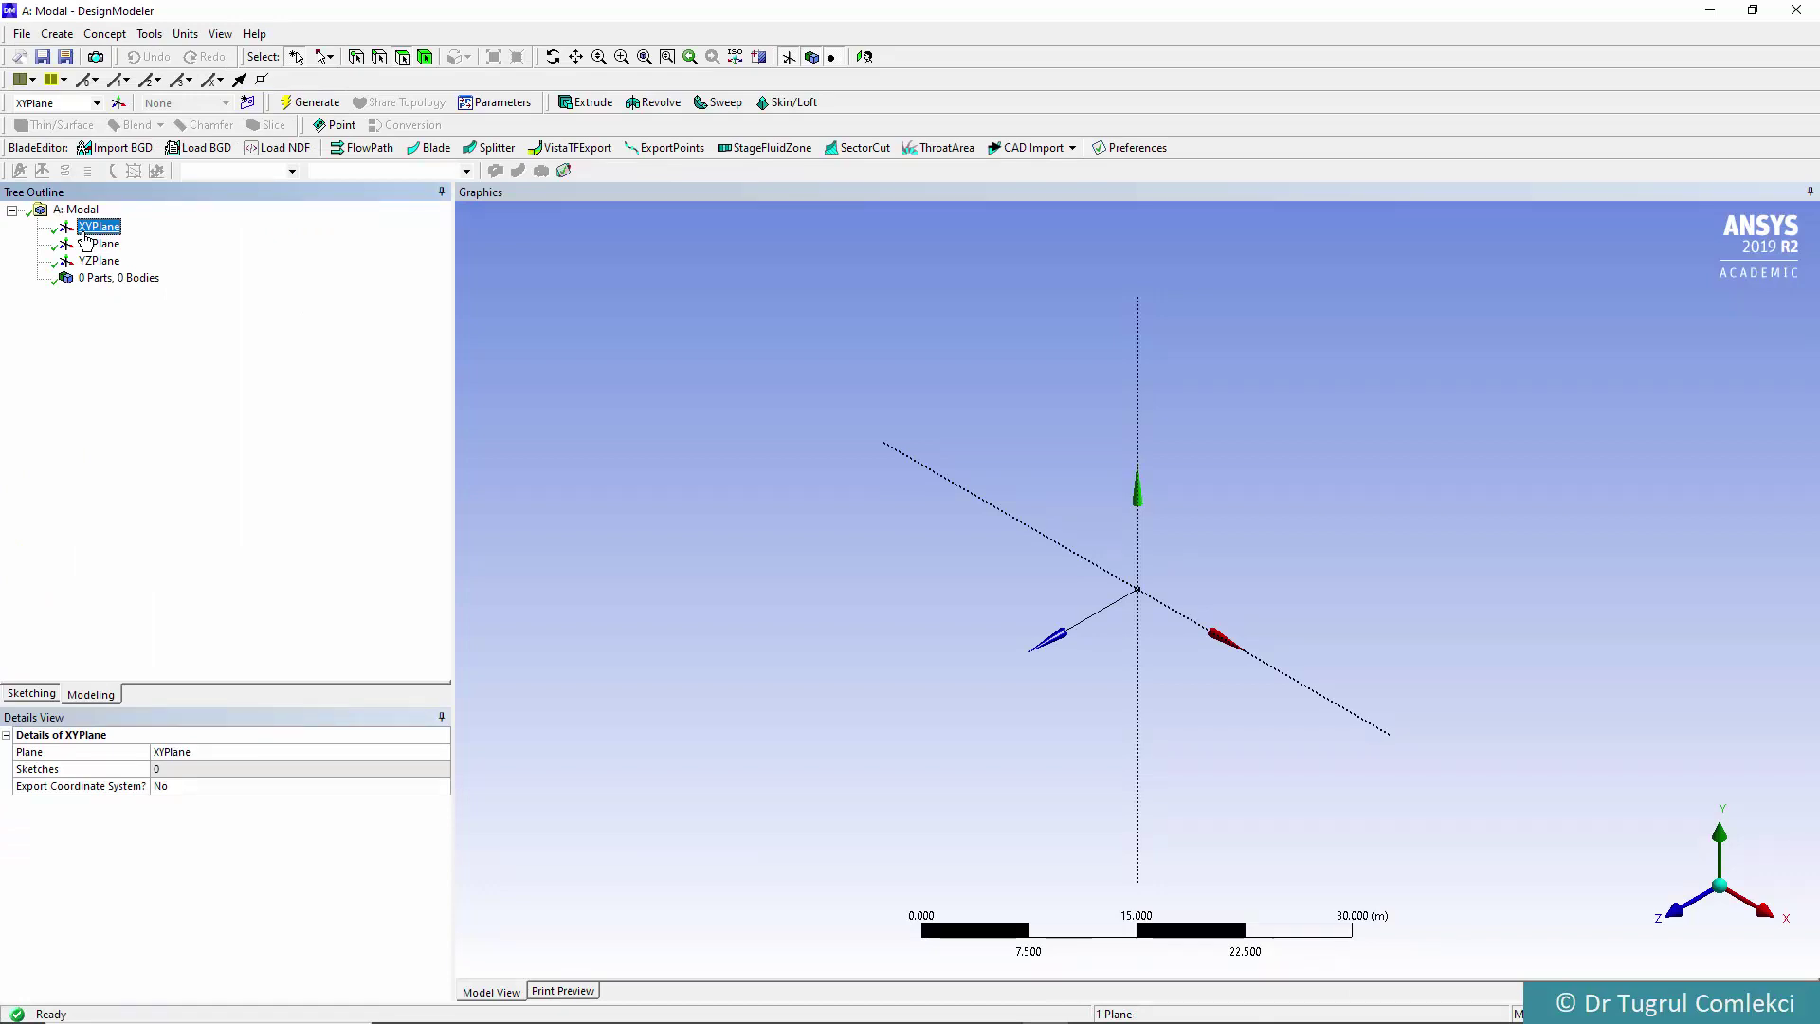
{"action": "left_click", "coordinate": [47, 697]}
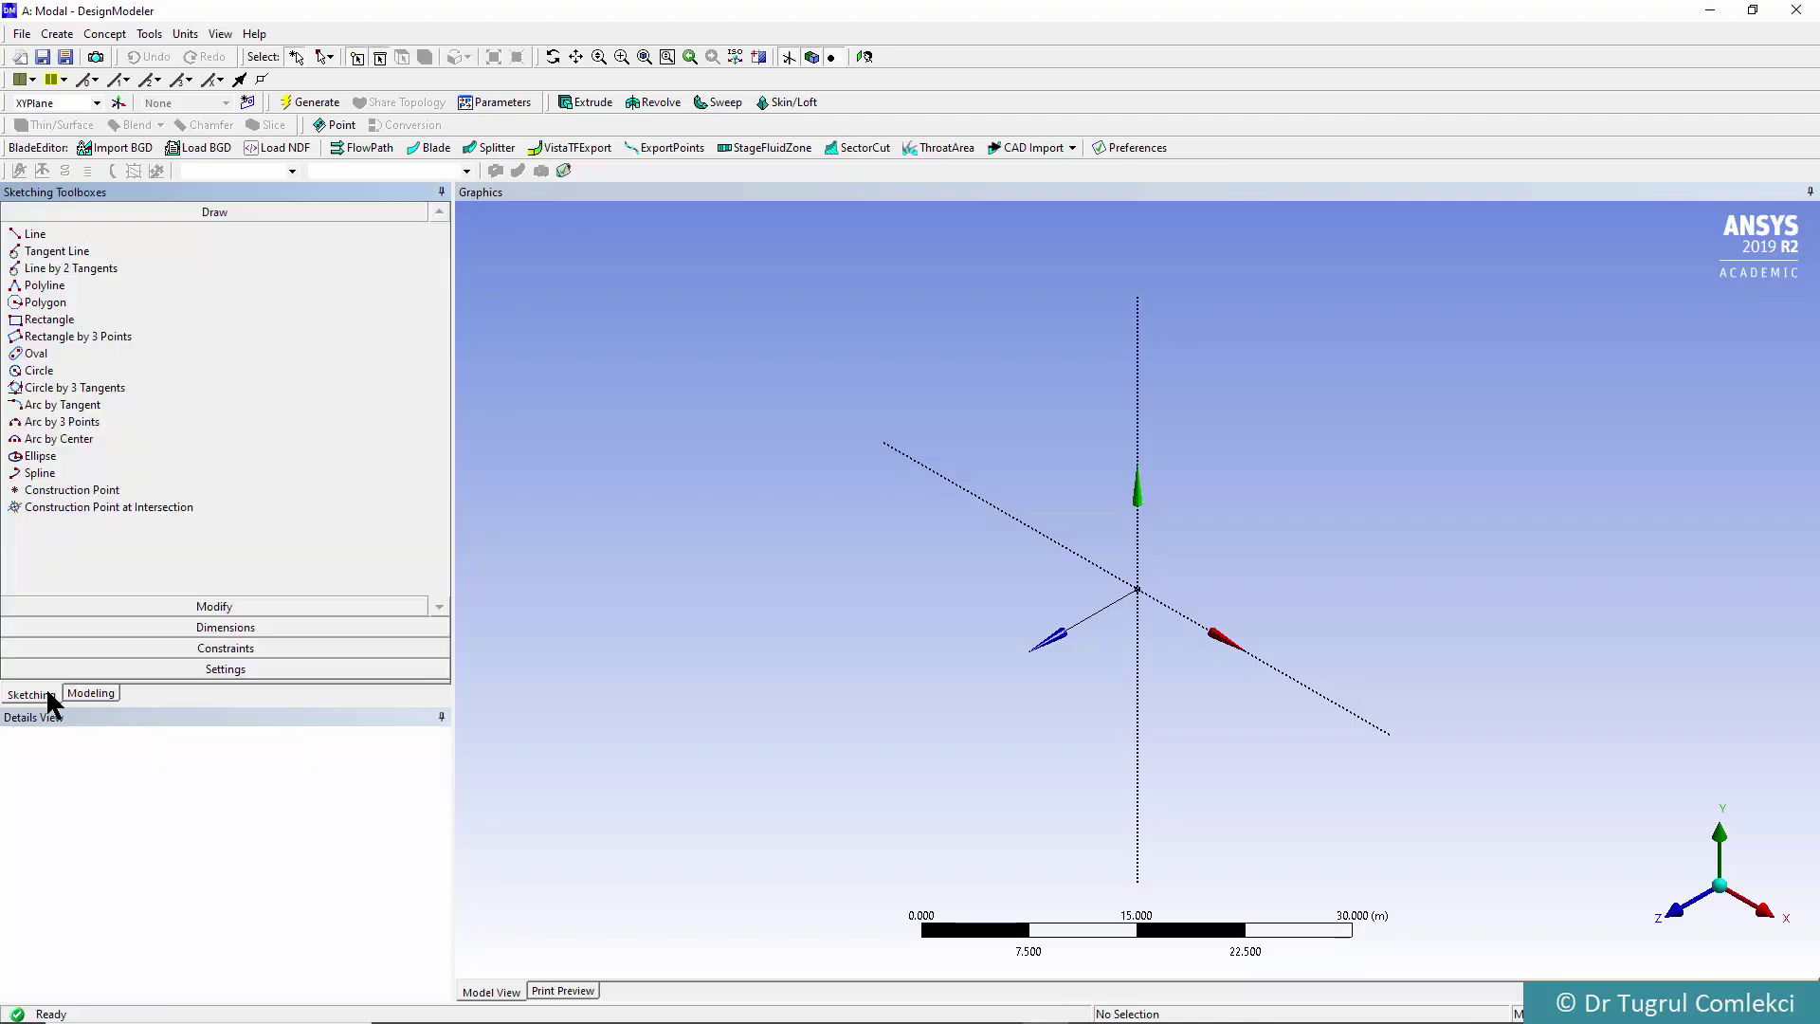
{"action": "left_click", "coordinate": [52, 321]}
{"action": "scroll", "coordinate": [1159, 592], "scroll_direction": "up", "scroll_amount": 5}
{"action": "scroll", "coordinate": [1158, 591], "scroll_direction": "up", "scroll_amount": 6}
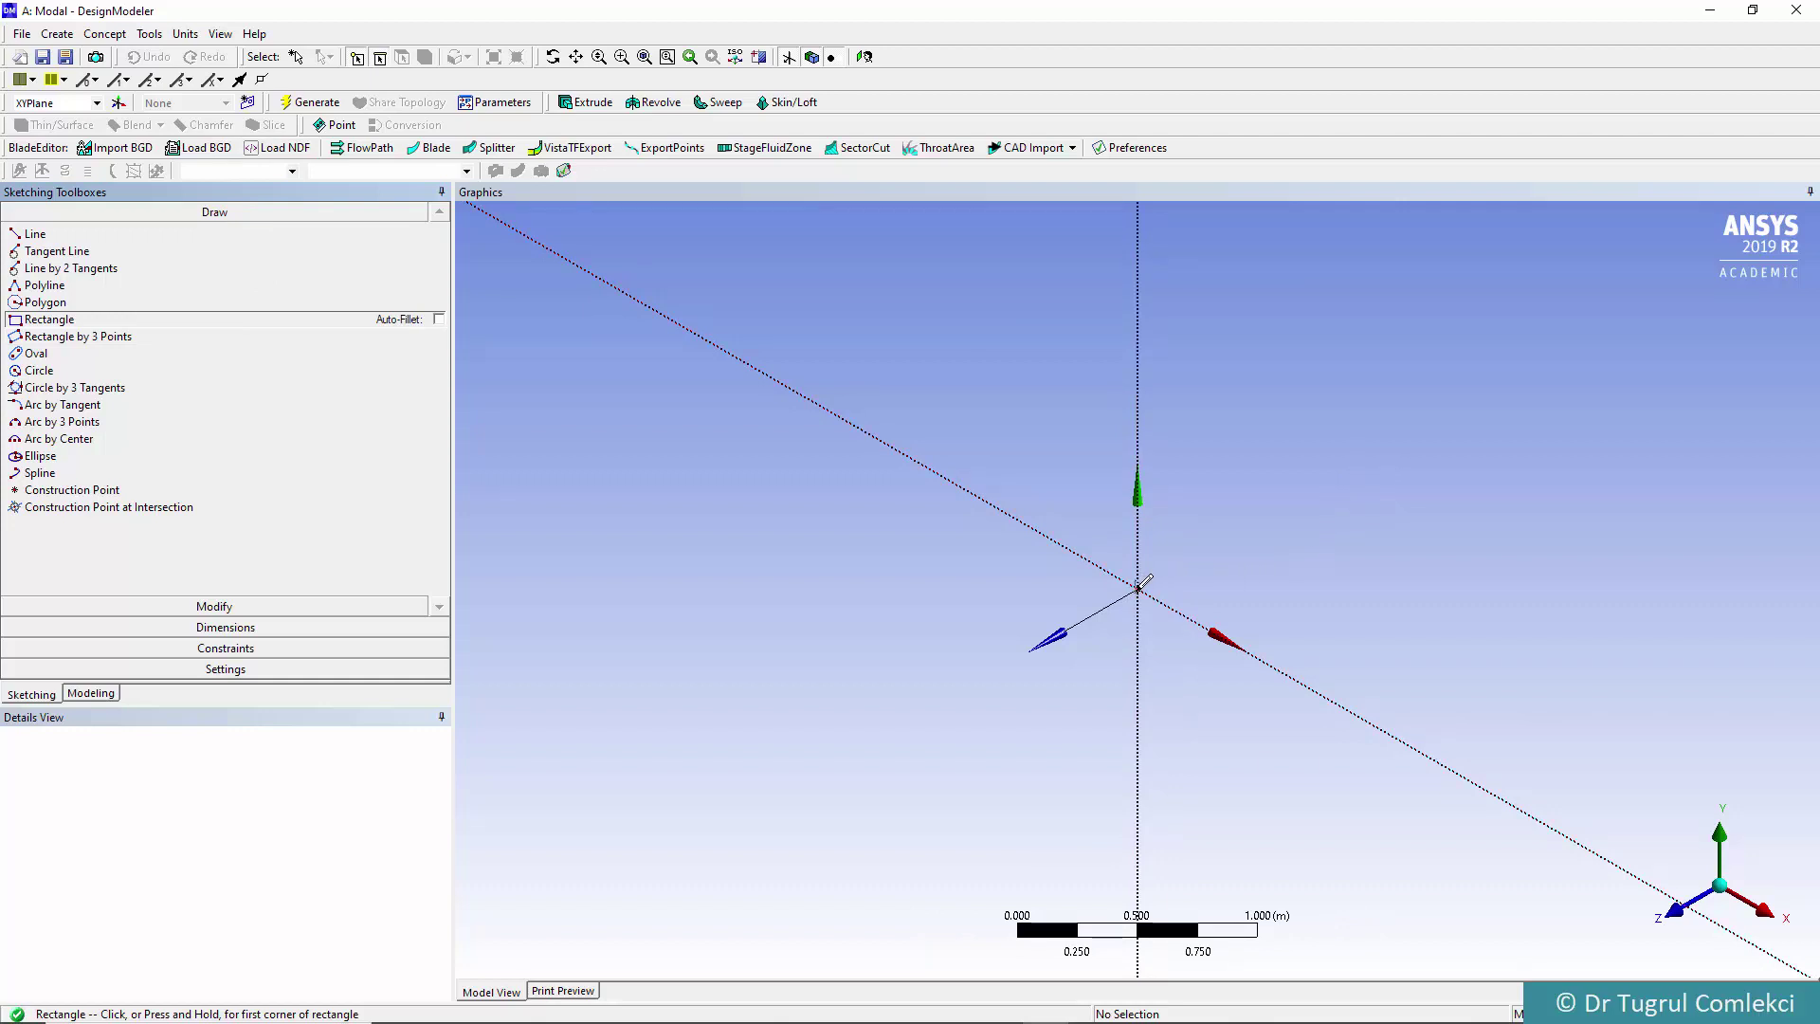
{"action": "left_click", "coordinate": [1140, 589]}
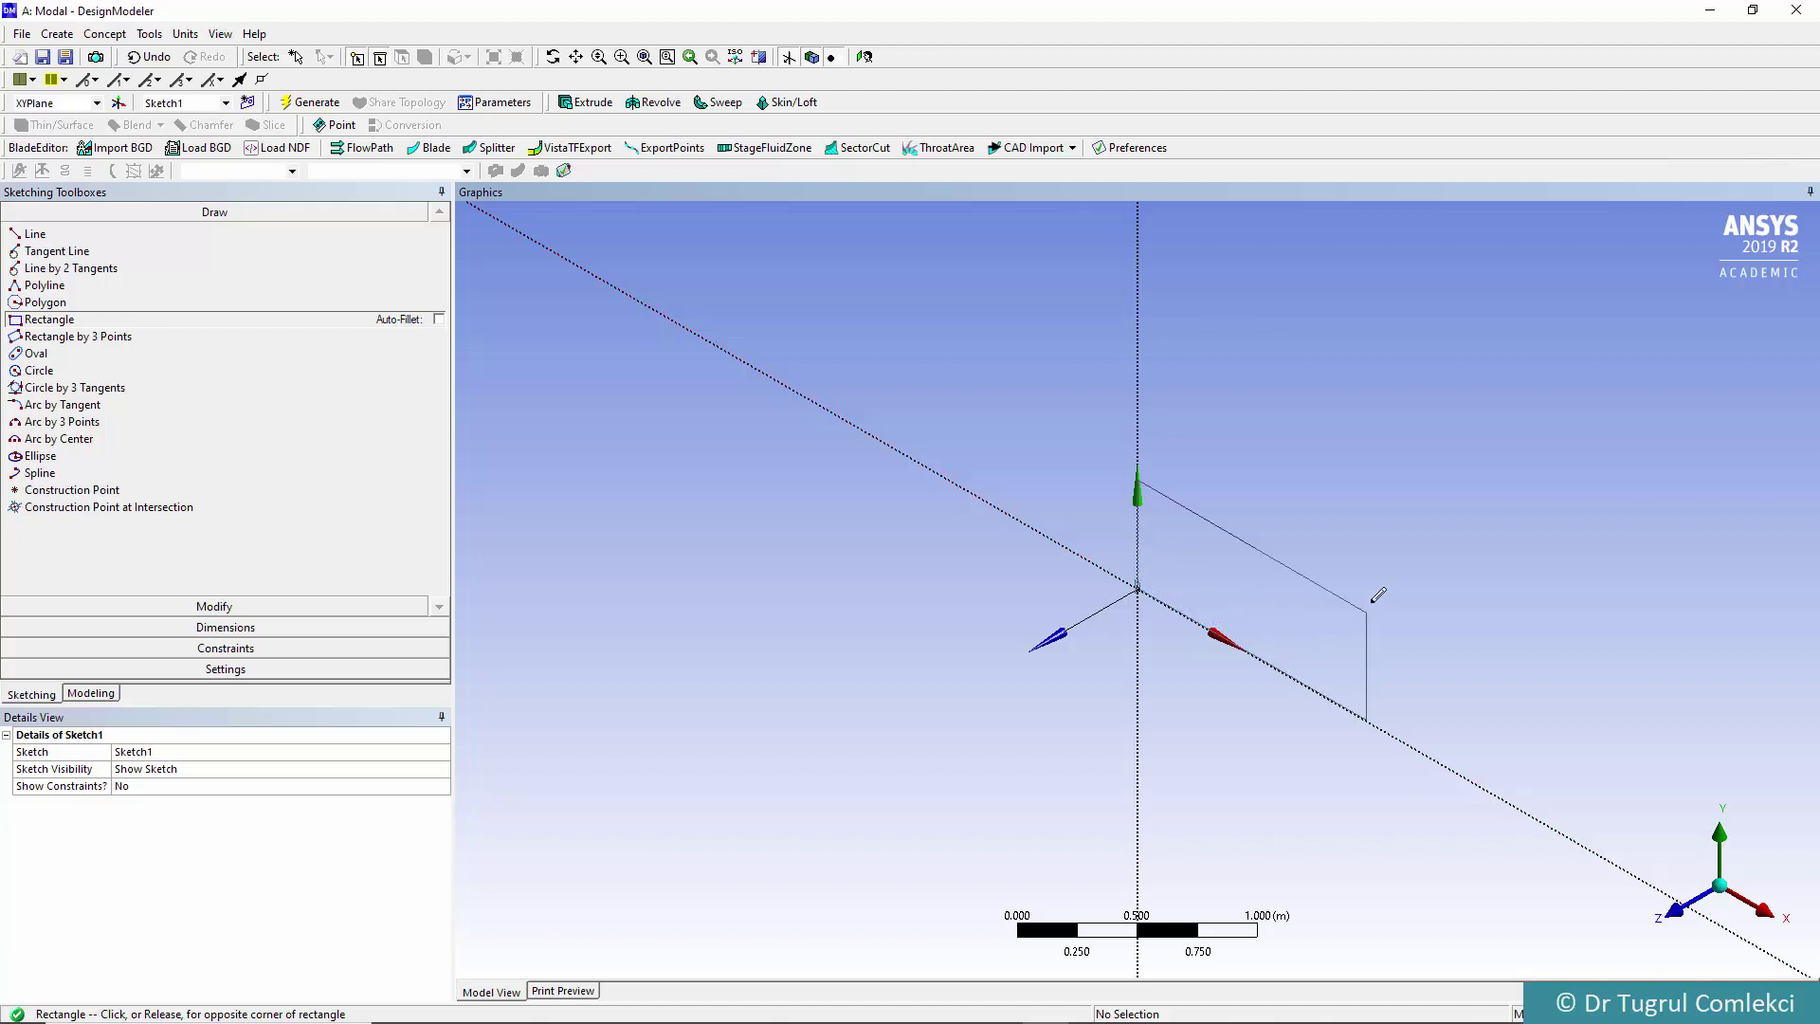
{"action": "left_click", "coordinate": [1371, 484]}
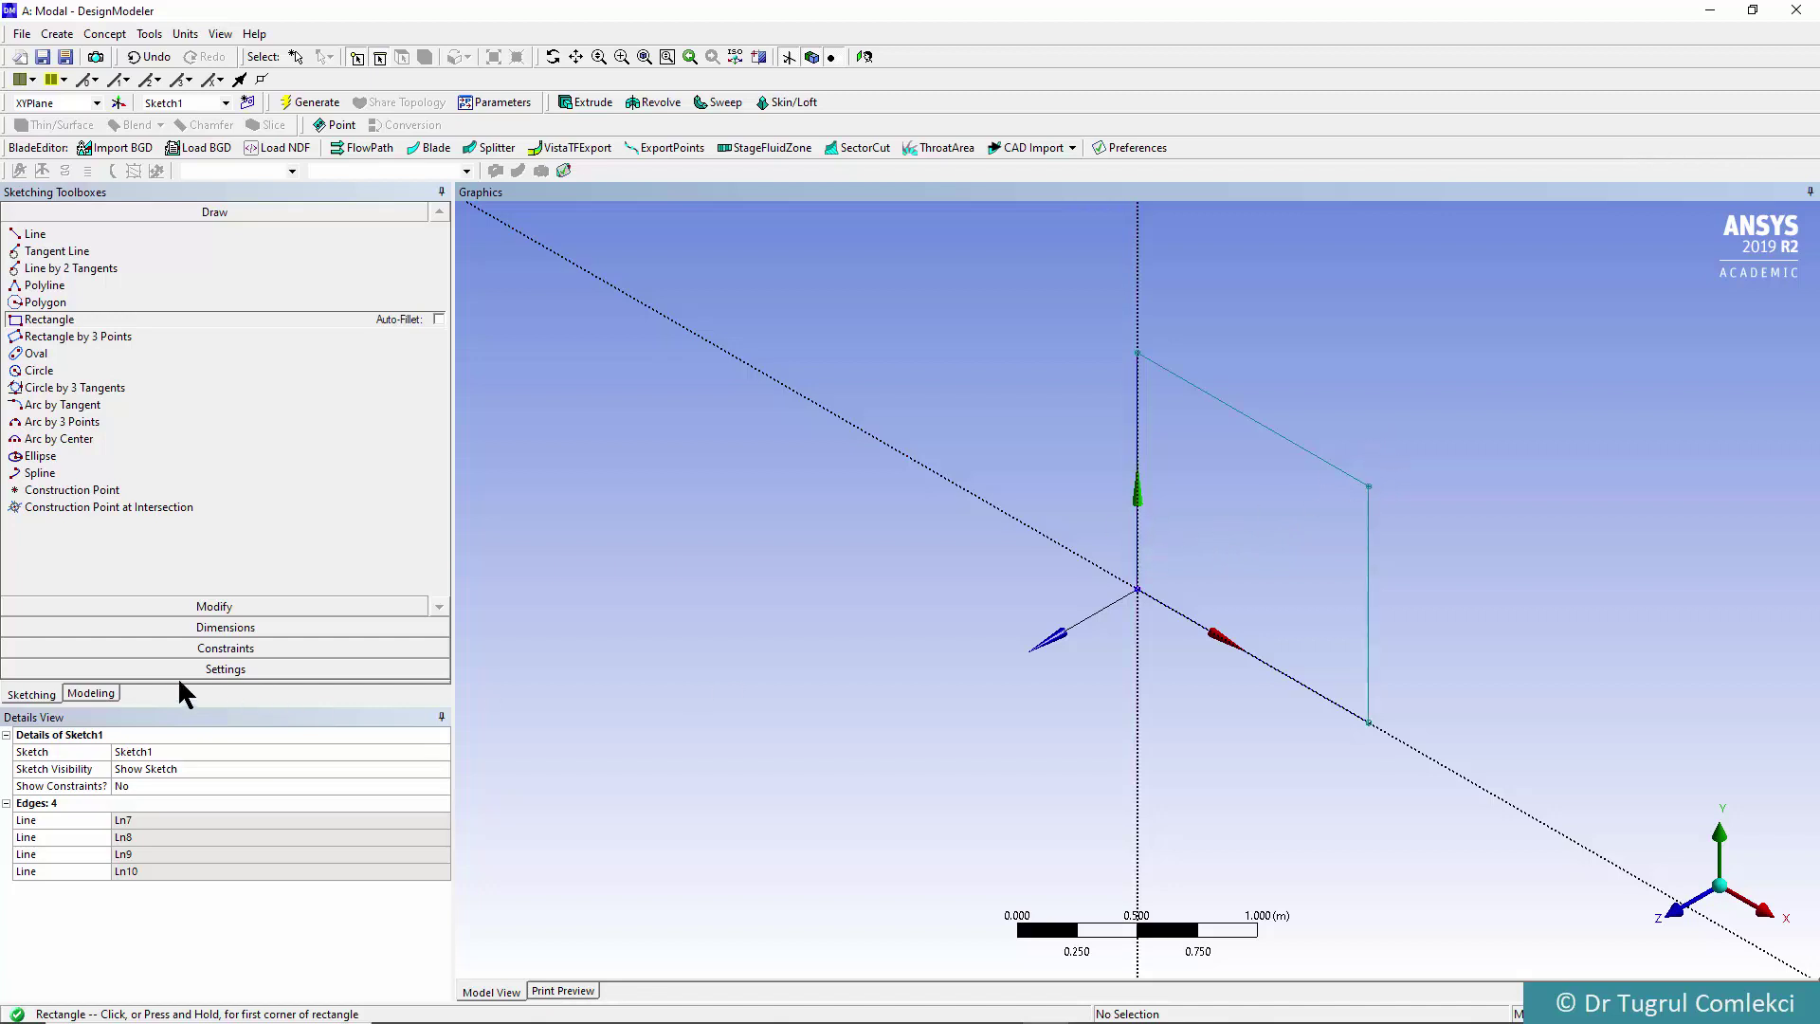
Add a horizontal dimension for the rectangle's width and a vertical dimension for its height
{"action": "left_click", "coordinate": [214, 626]}
{"action": "left_click", "coordinate": [1155, 454]}
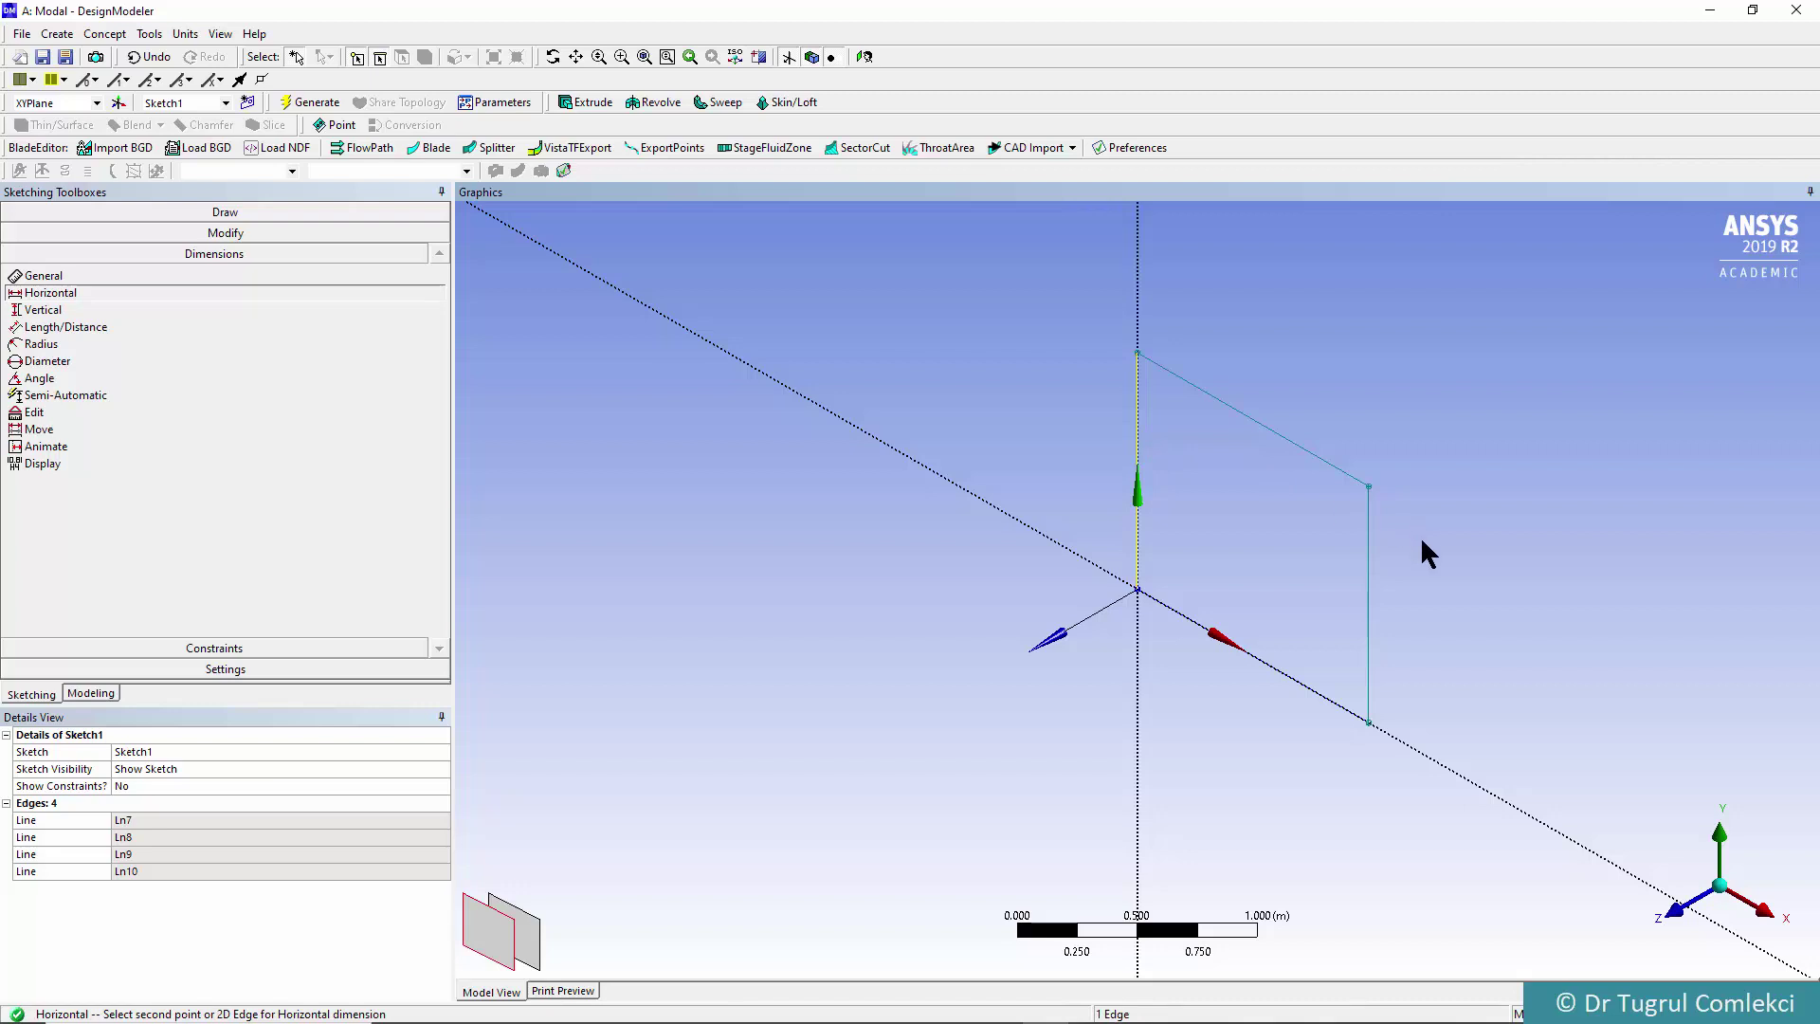
{"action": "left_click", "coordinate": [1372, 579]}
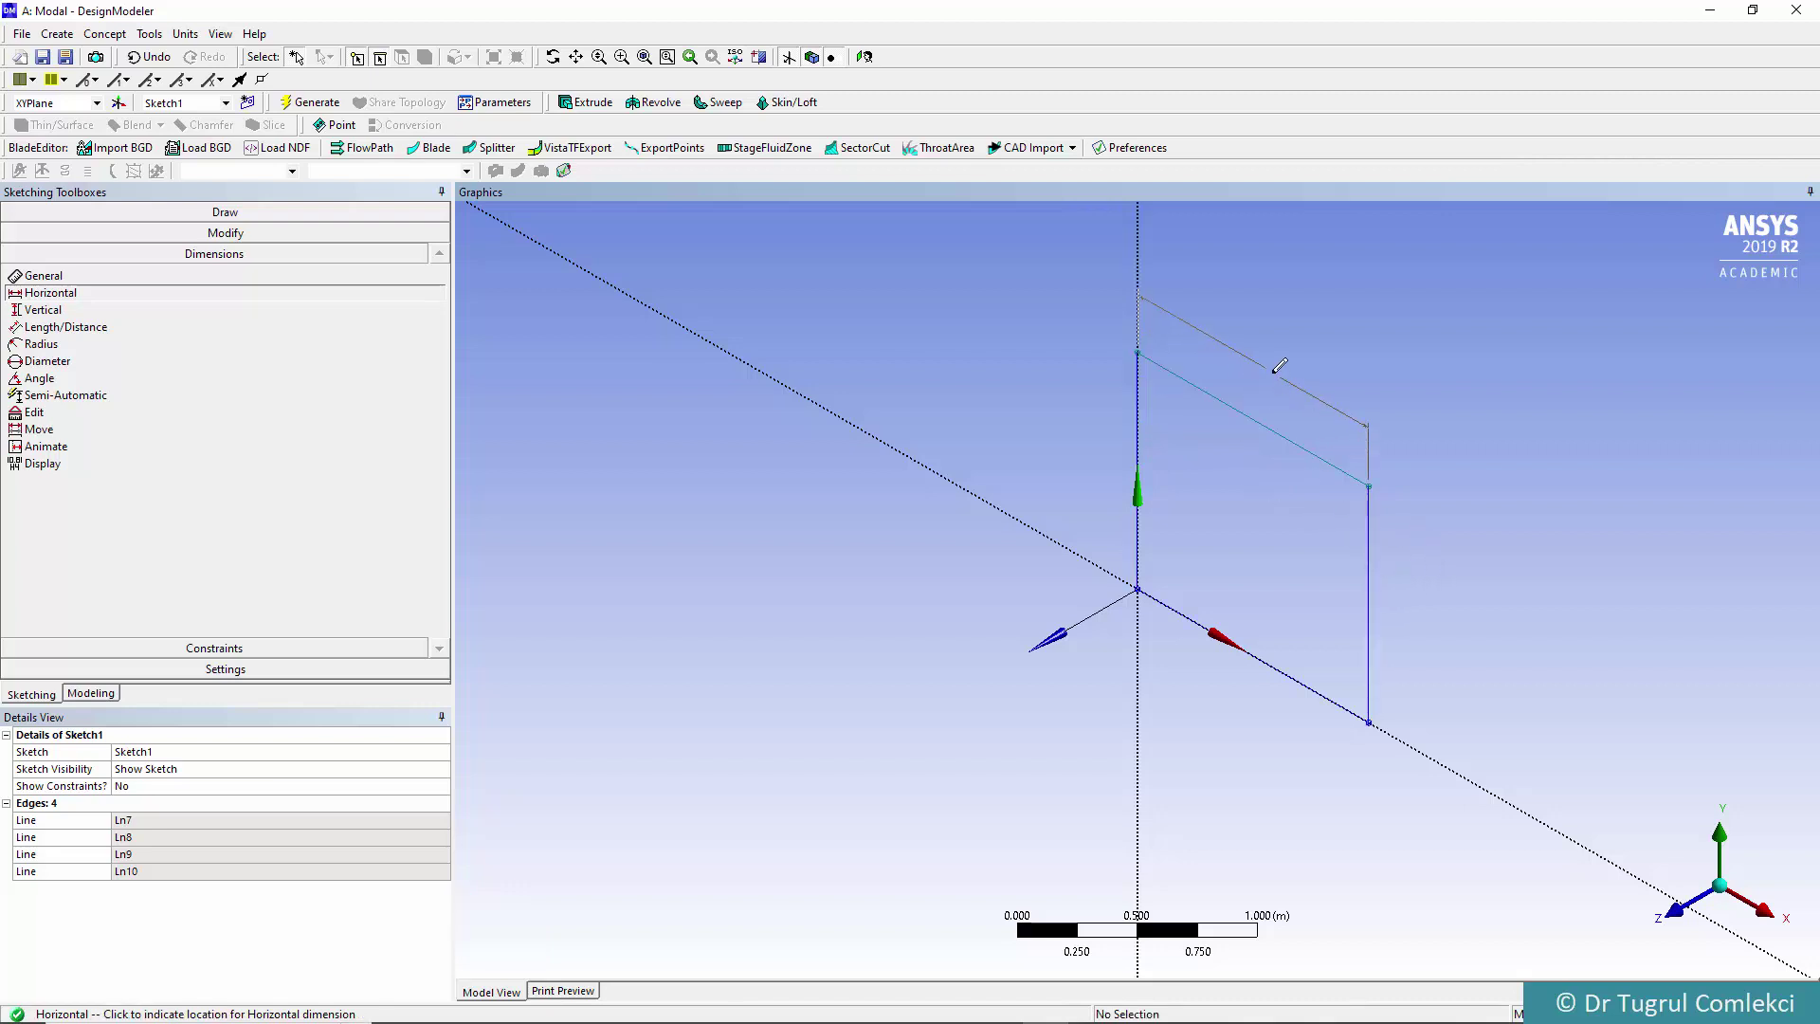
{"action": "left_click", "coordinate": [1275, 377]}
{"action": "left_click", "coordinate": [48, 310]}
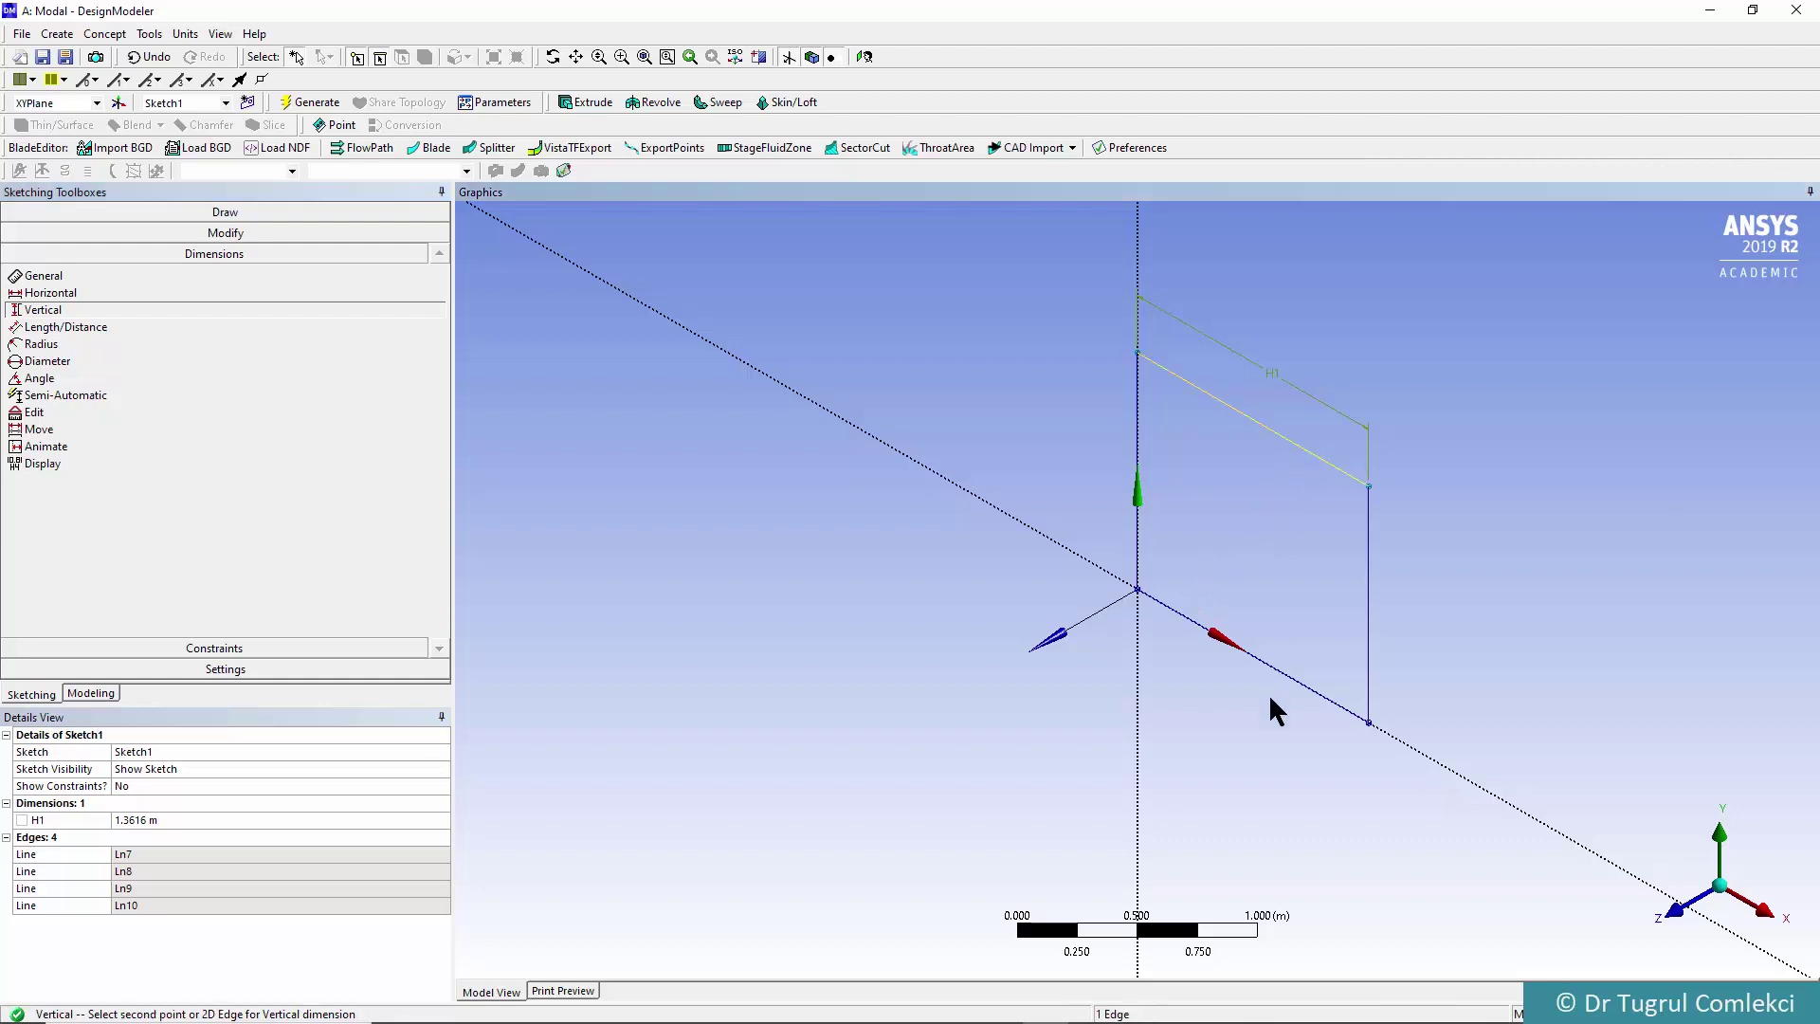
{"action": "left_click", "coordinate": [1368, 666]}
{"action": "left_click", "coordinate": [1419, 641]}
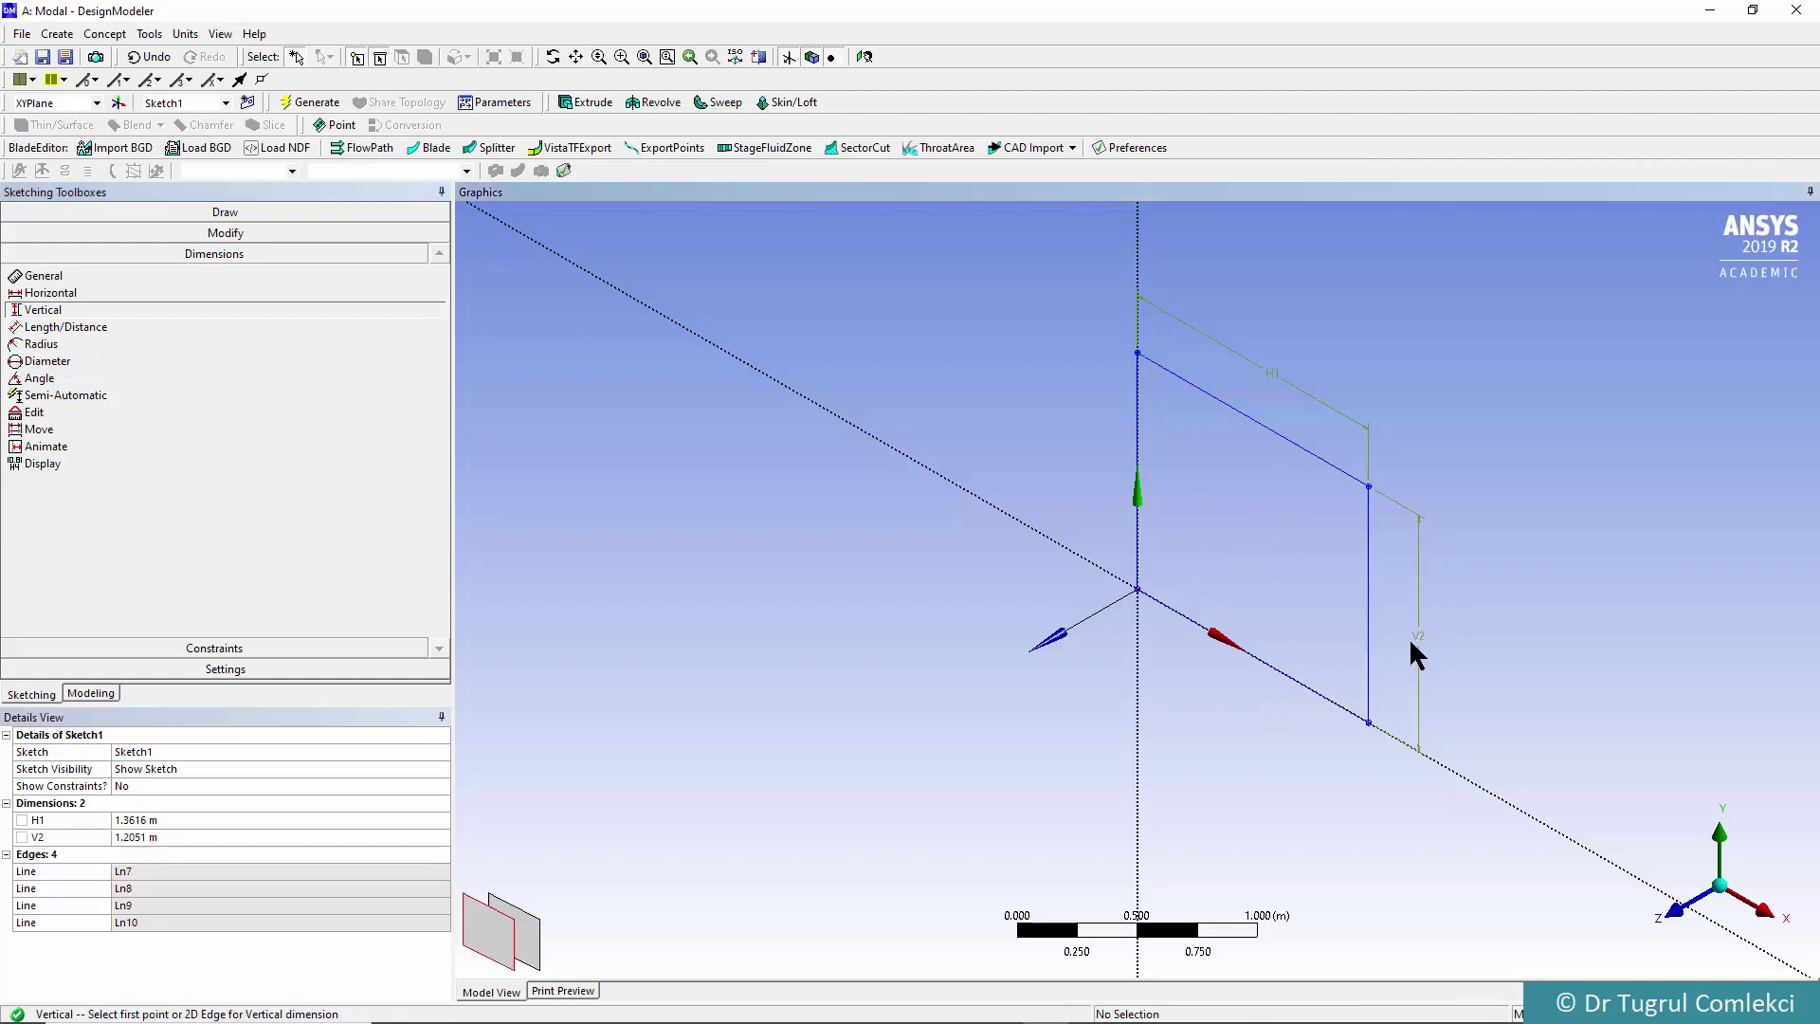
Set the rectangle's horizontal and vertical dimensions to 1 m each
{"action": "left_click", "coordinate": [167, 819]}
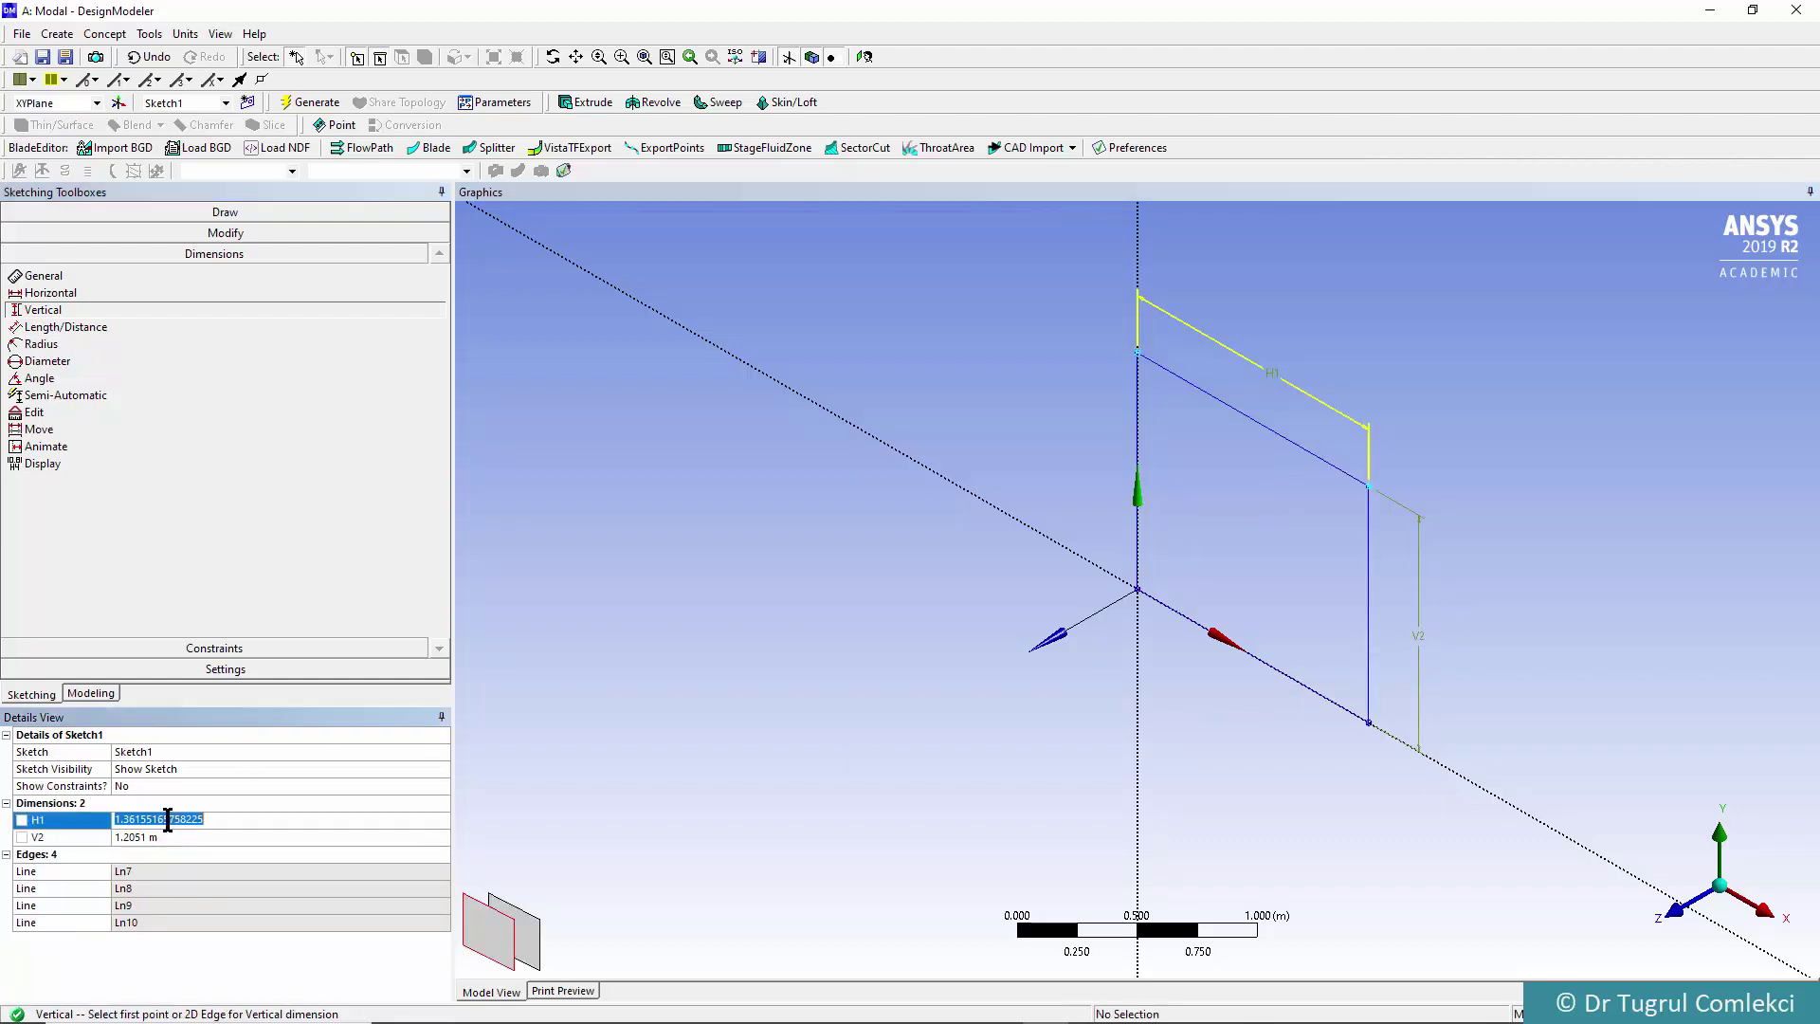
{"action": "type", "text": "1"}
{"action": "key", "text": "Return"}
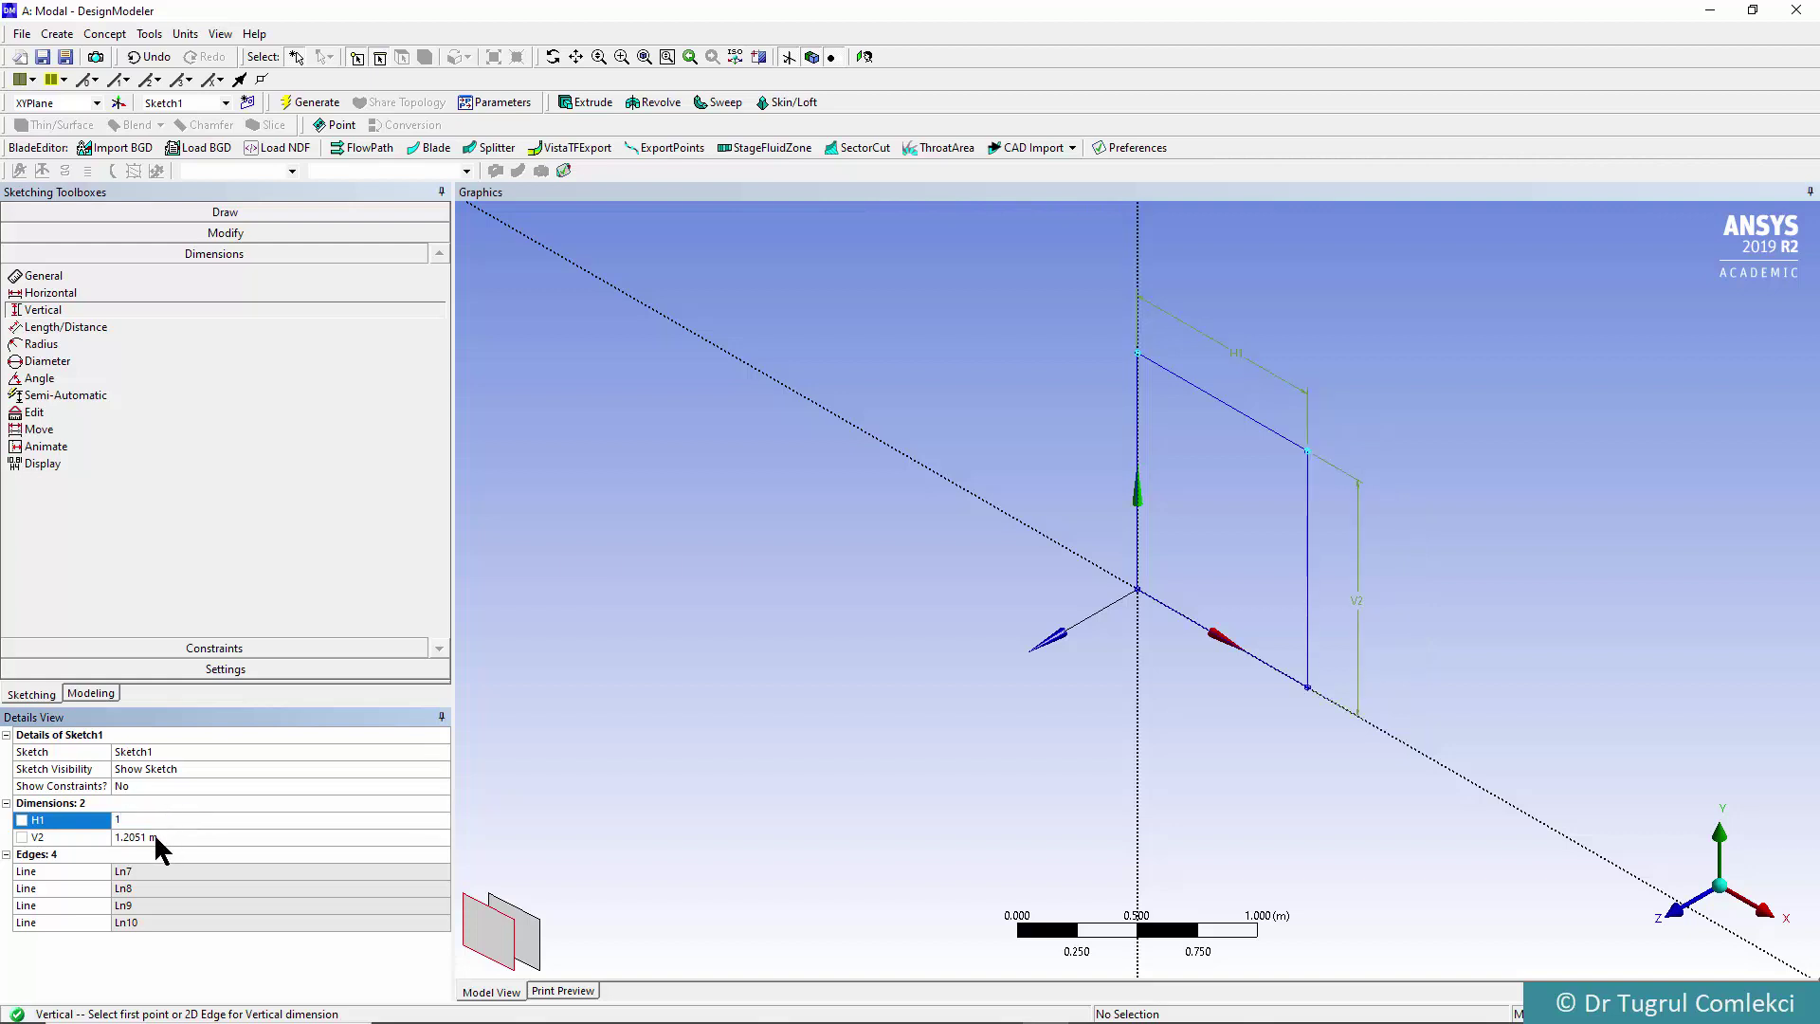
{"action": "left_click", "coordinate": [155, 837]}
{"action": "type", "text": "1"}
{"action": "key", "text": "Return"}
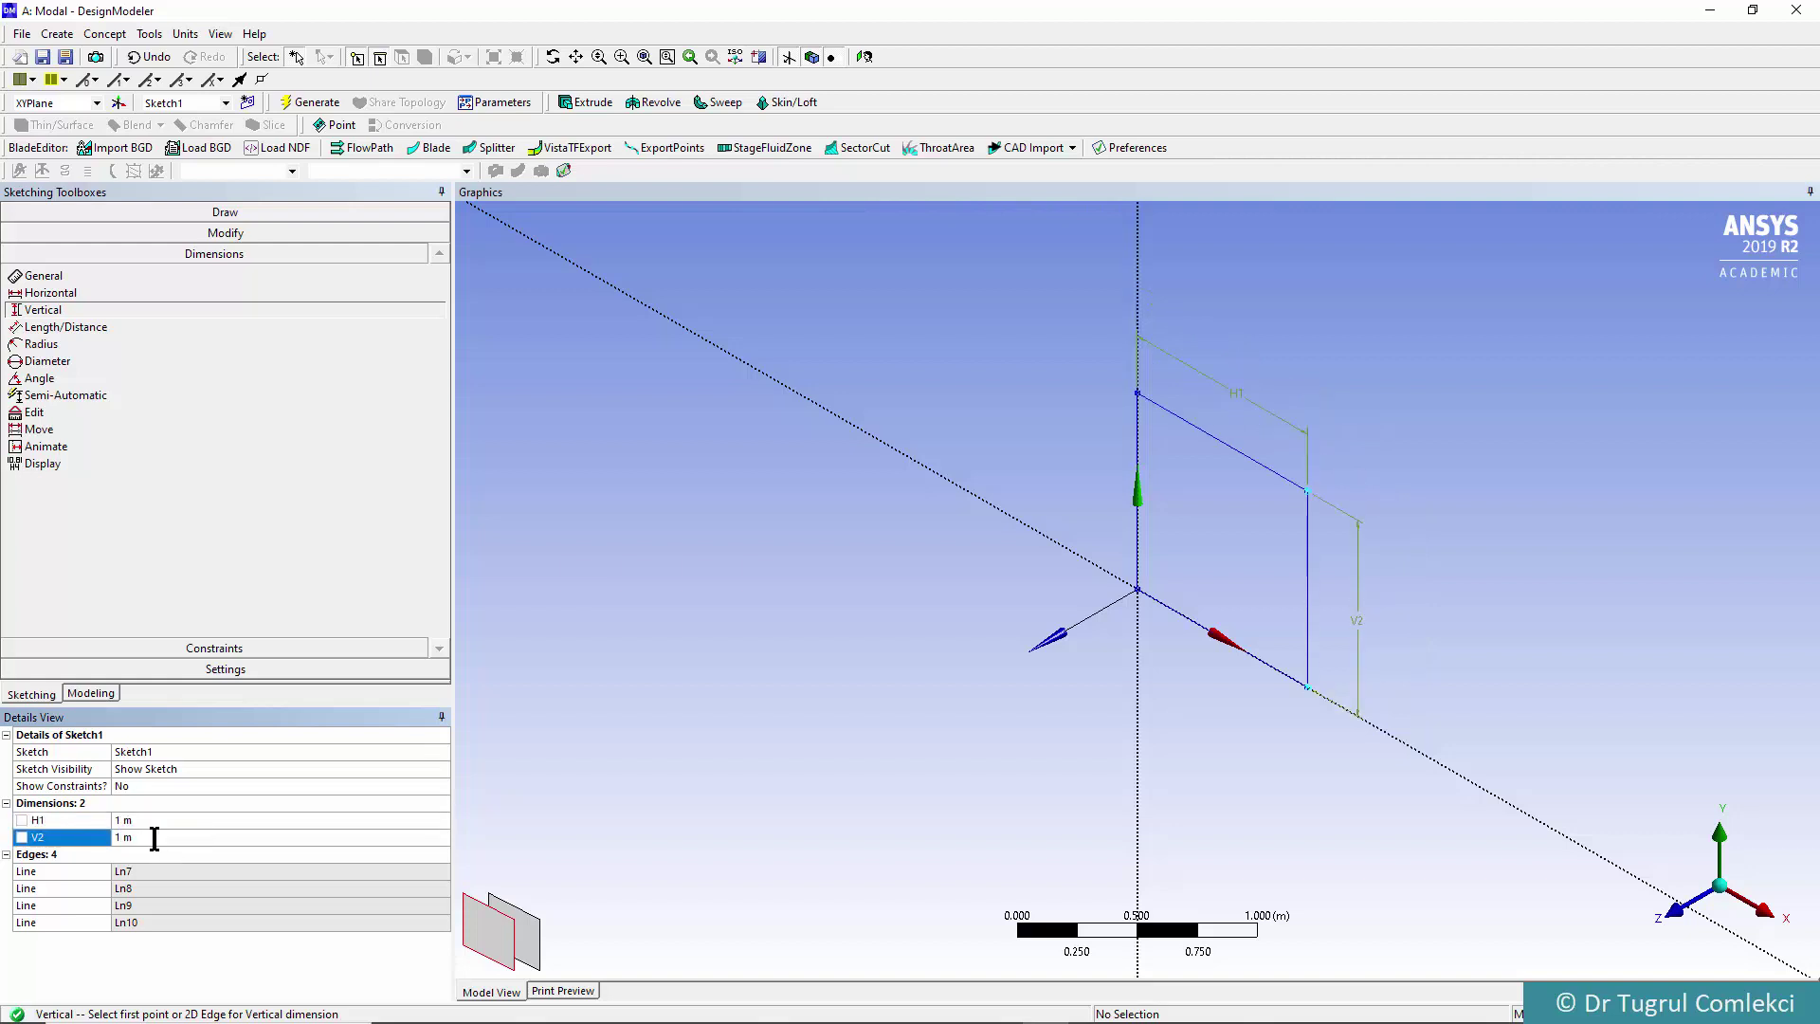
Generate a surface body from Sketch1 using Surfaces From Sketches, keeping the Add Material operation
{"action": "left_click", "coordinate": [90, 693]}
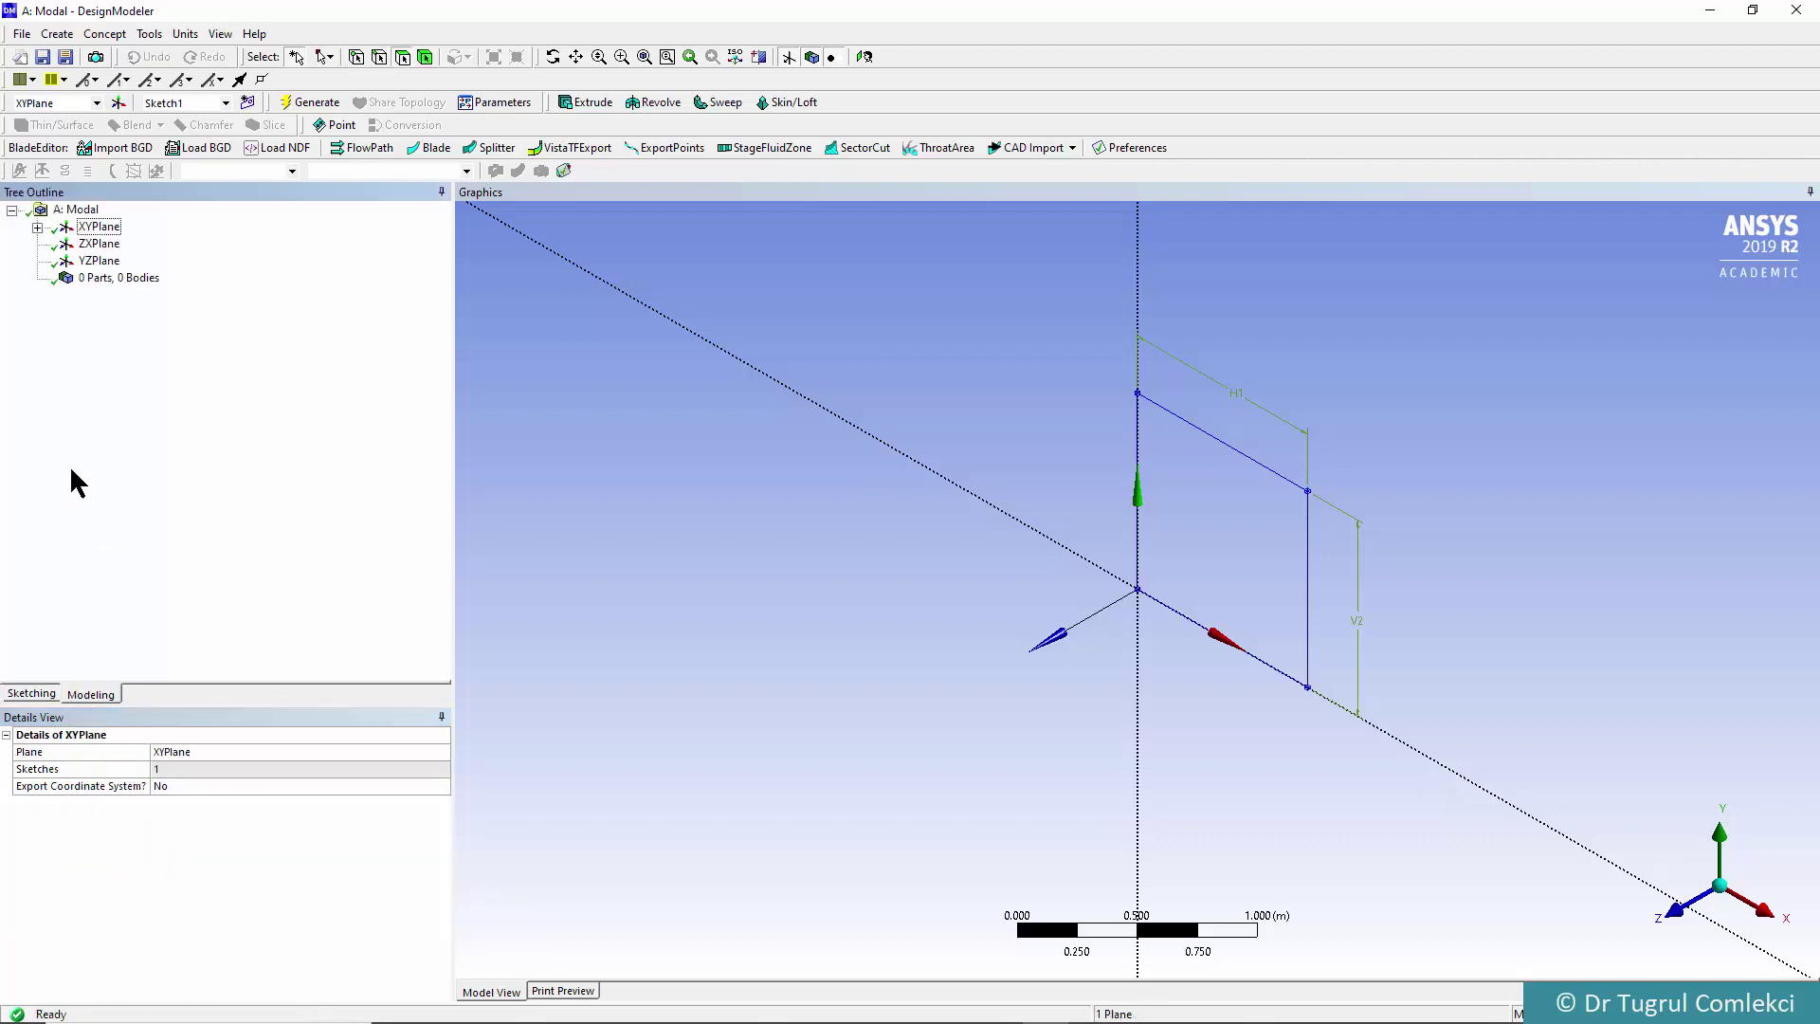
{"action": "left_click", "coordinate": [38, 227]}
{"action": "left_click", "coordinate": [133, 245]}
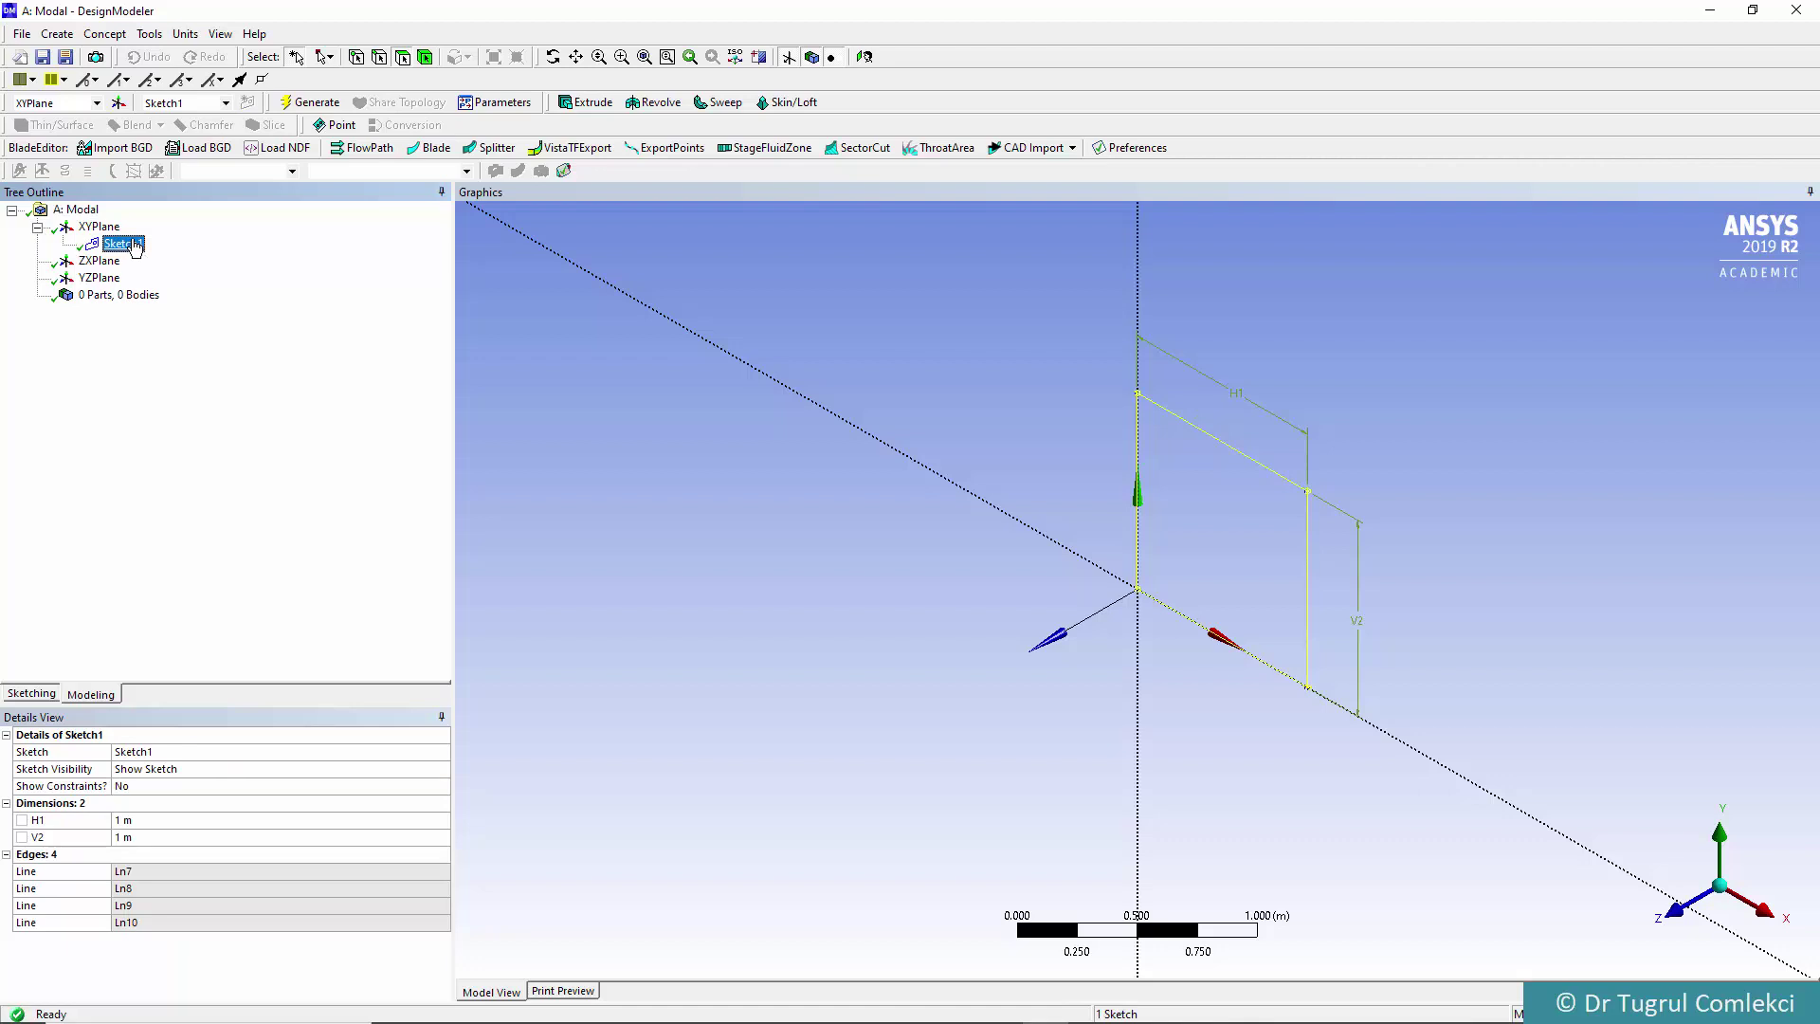
{"action": "left_click", "coordinate": [106, 34]}
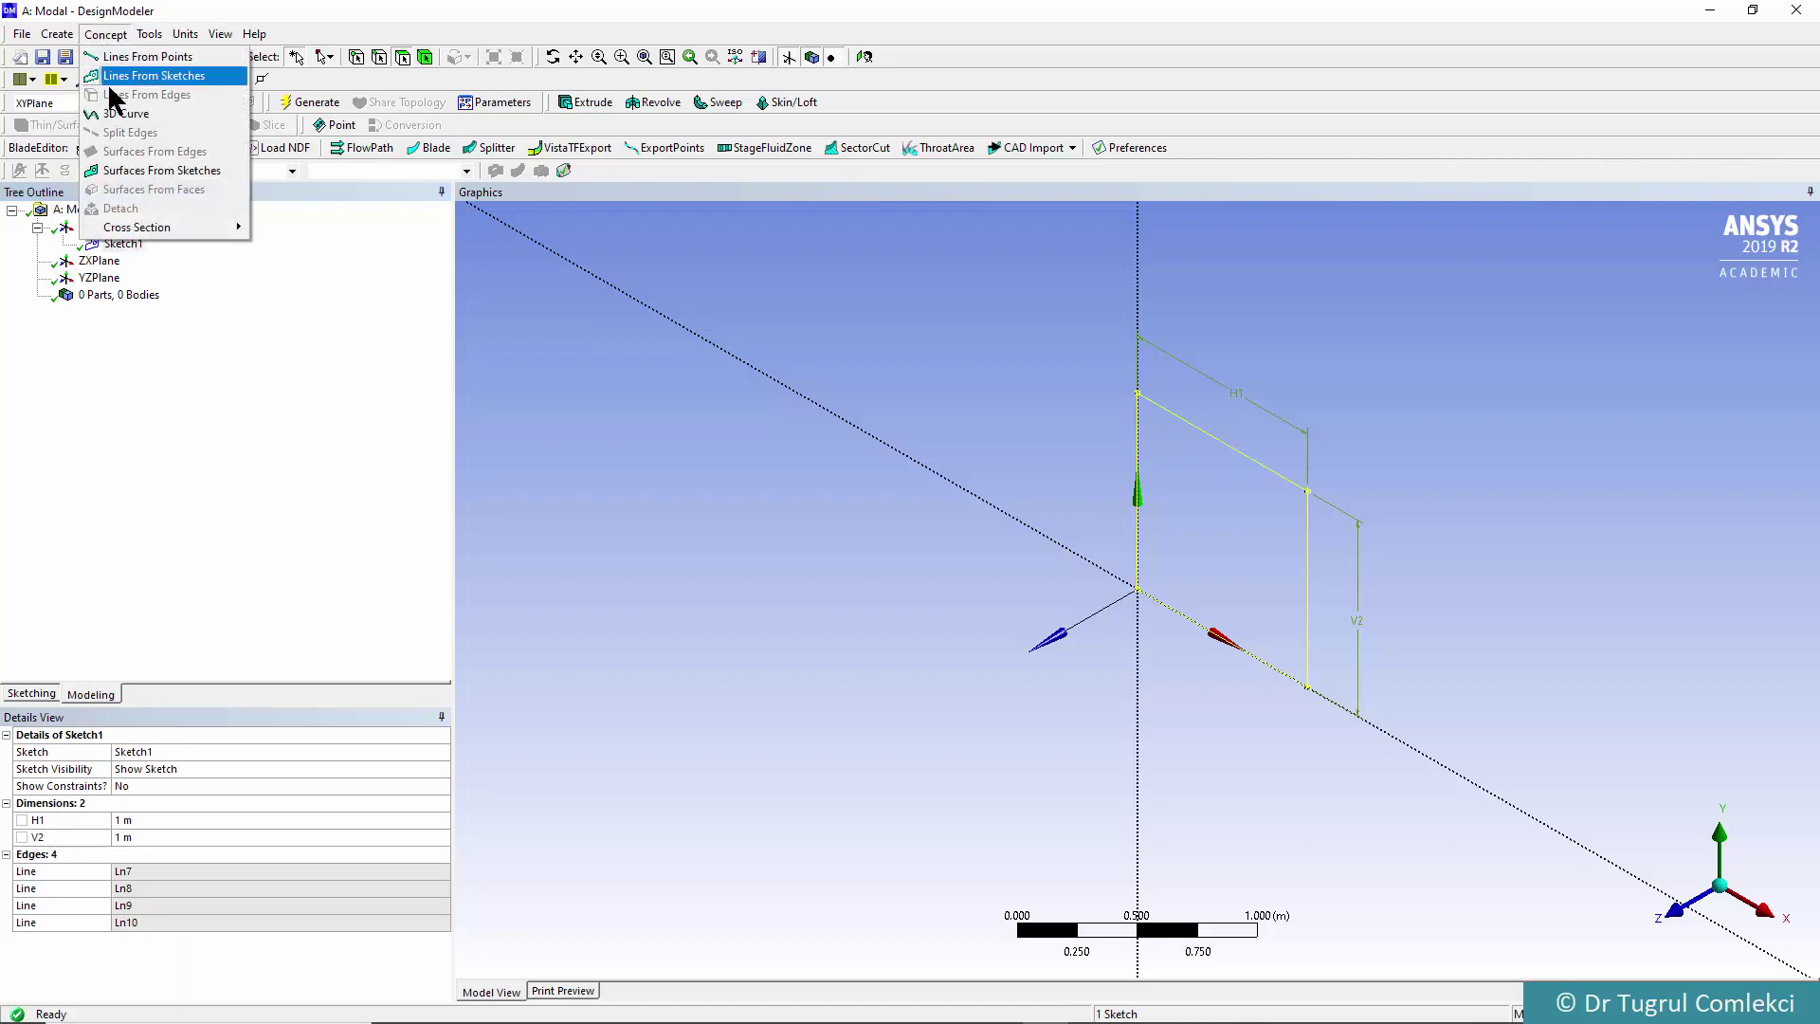
{"action": "left_click", "coordinate": [132, 170]}
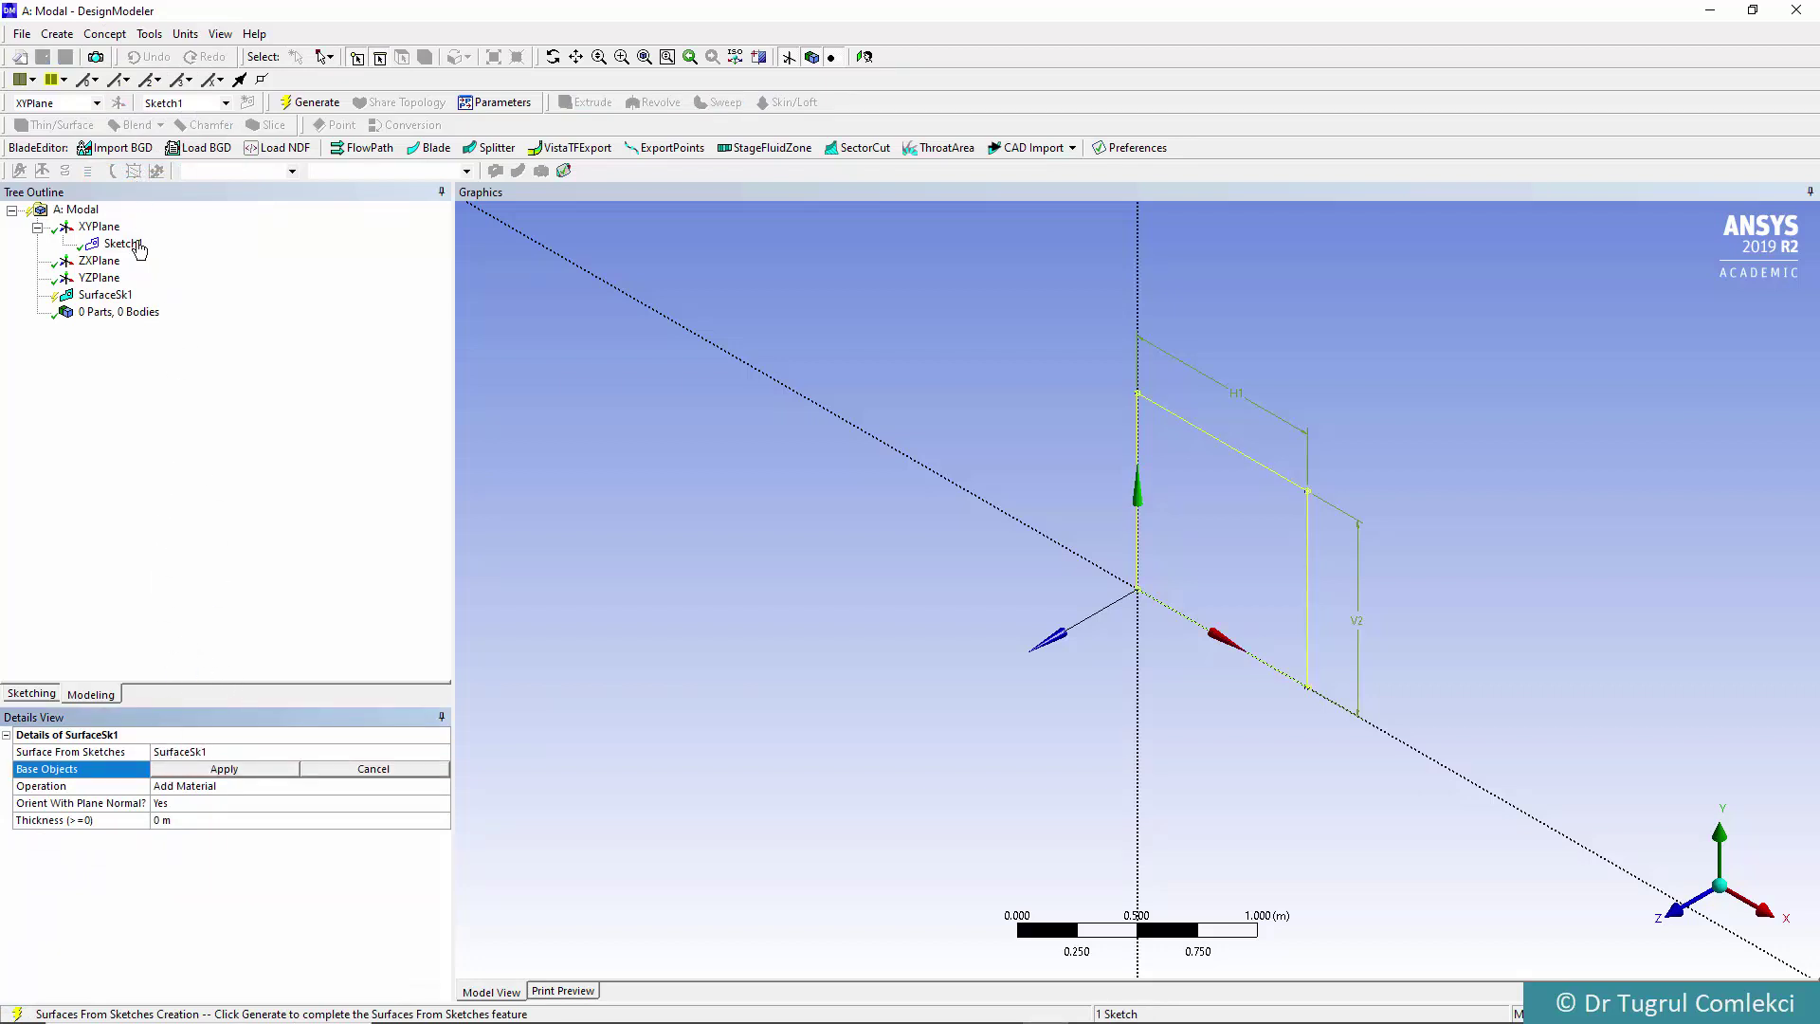
{"action": "left_click", "coordinate": [120, 235]}
{"action": "left_click", "coordinate": [121, 243]}
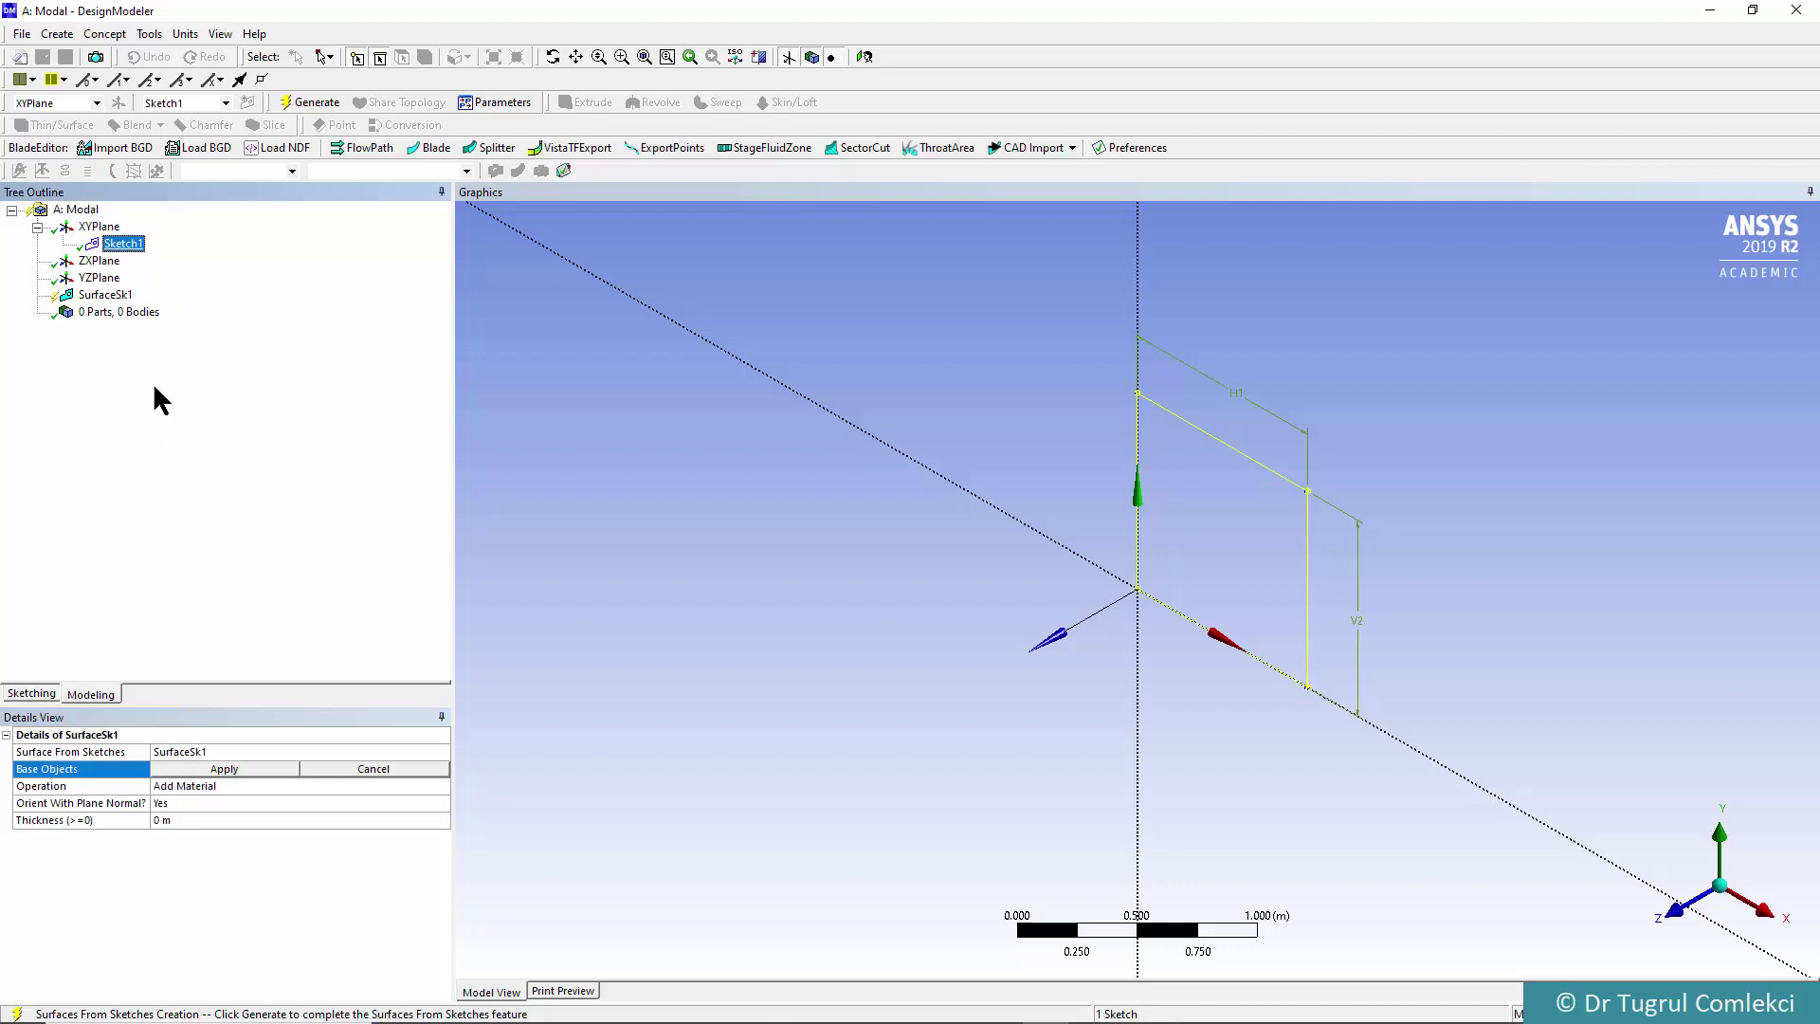
{"action": "left_click", "coordinate": [225, 772]}
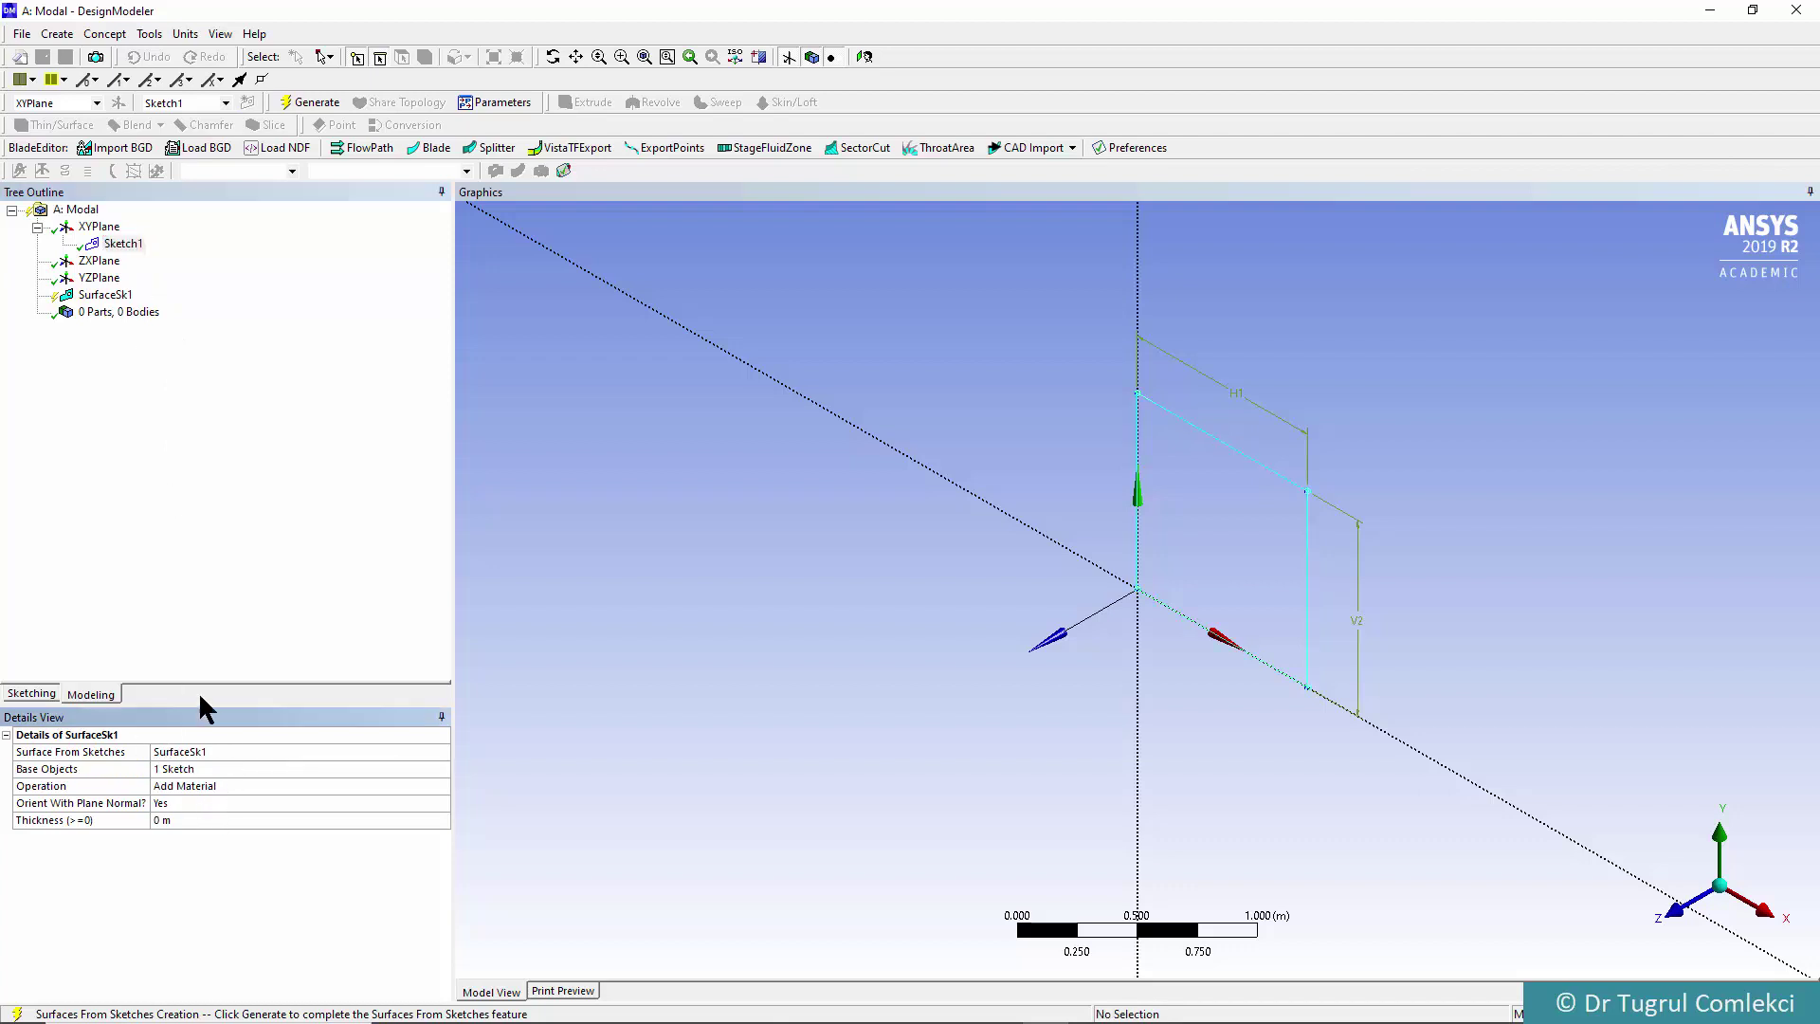
{"action": "left_click", "coordinate": [308, 102]}
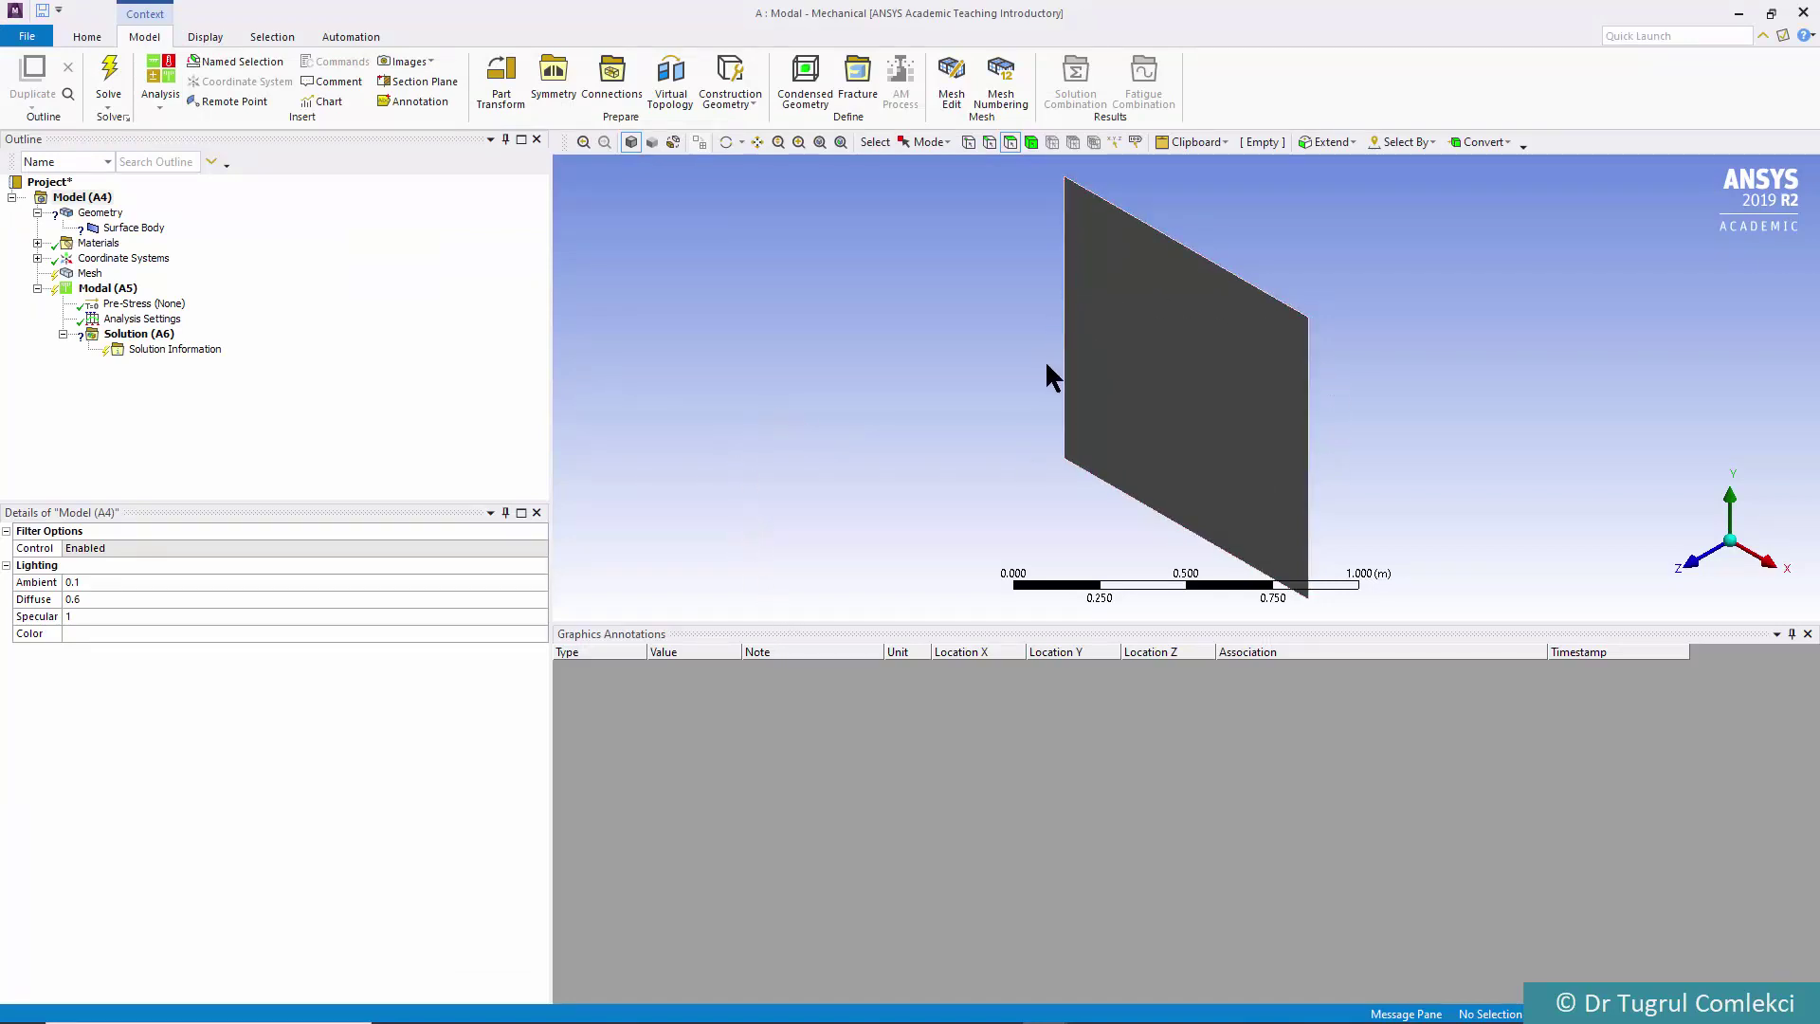
Set the thickness of the surface body to 0.006 m in Mechanical
{"action": "left_click", "coordinate": [132, 228]}
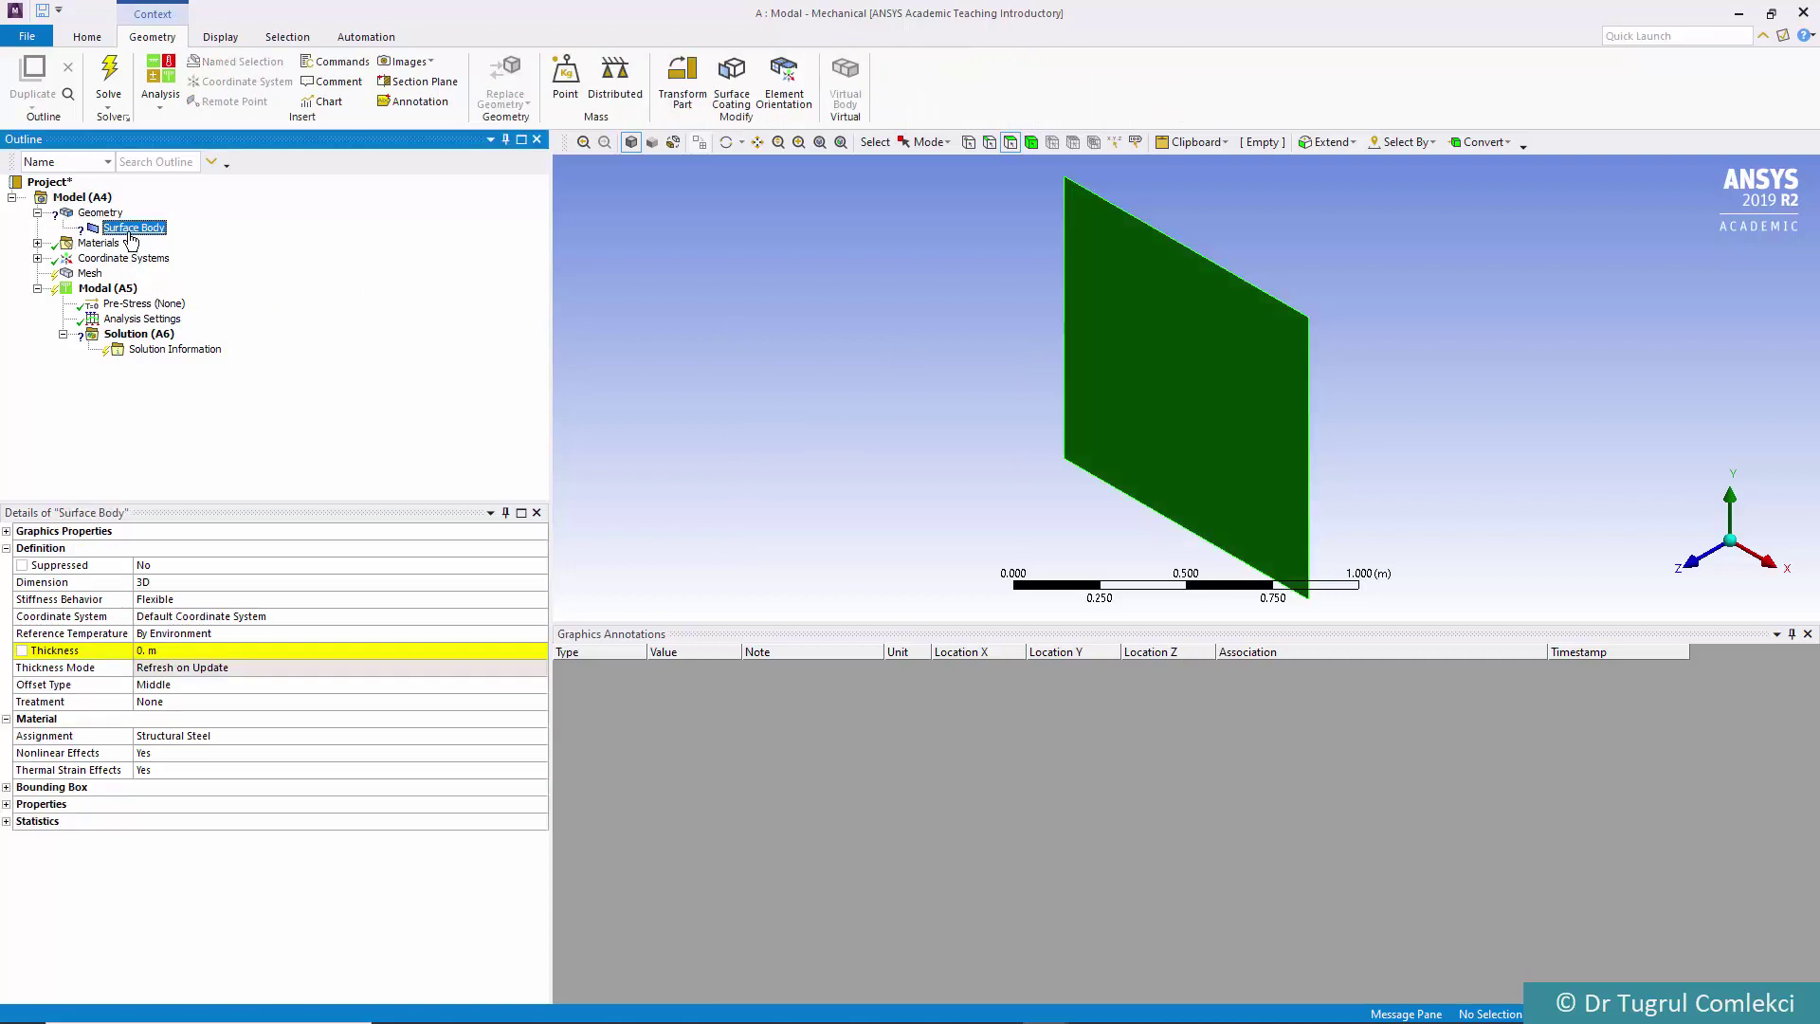
{"action": "left_click", "coordinate": [173, 652]}
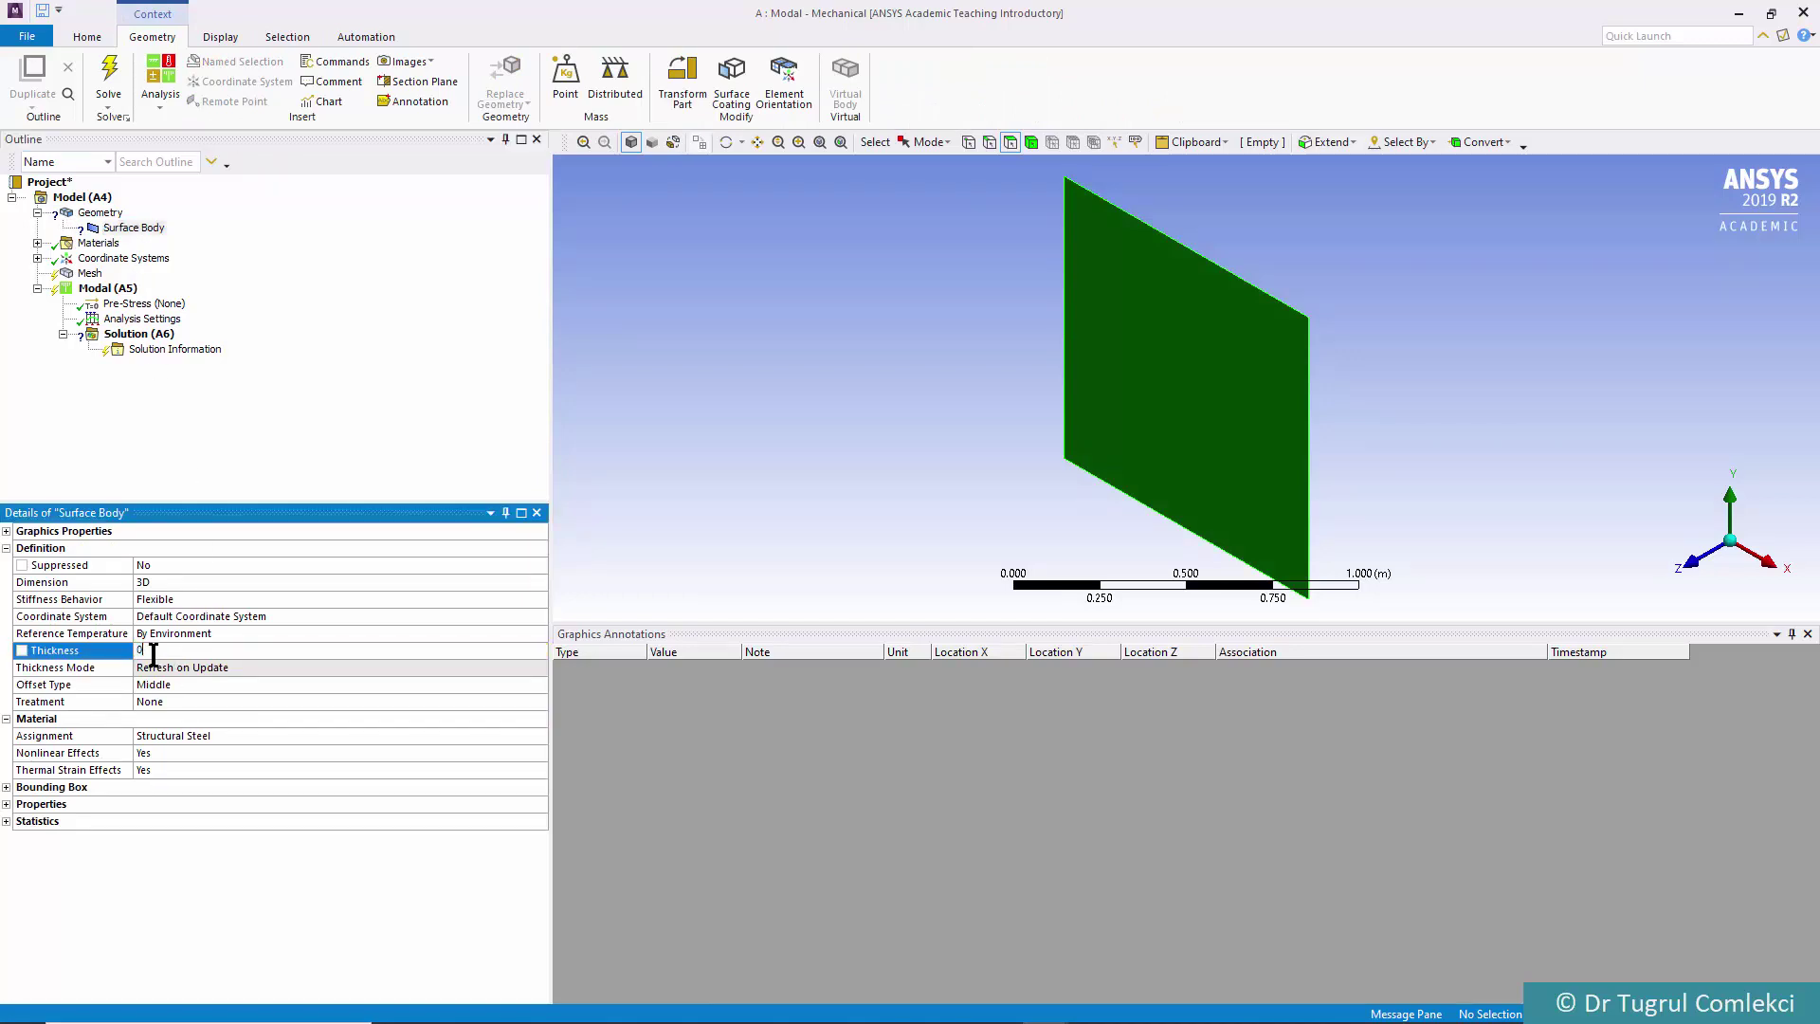
{"action": "type", "text": "0.006"}
{"action": "key", "text": "Return"}
Examine the Structural Steel material's density and its structural, thermal, electric and magnetic properties
{"action": "left_click", "coordinate": [90, 245]}
{"action": "left_click", "coordinate": [37, 242]}
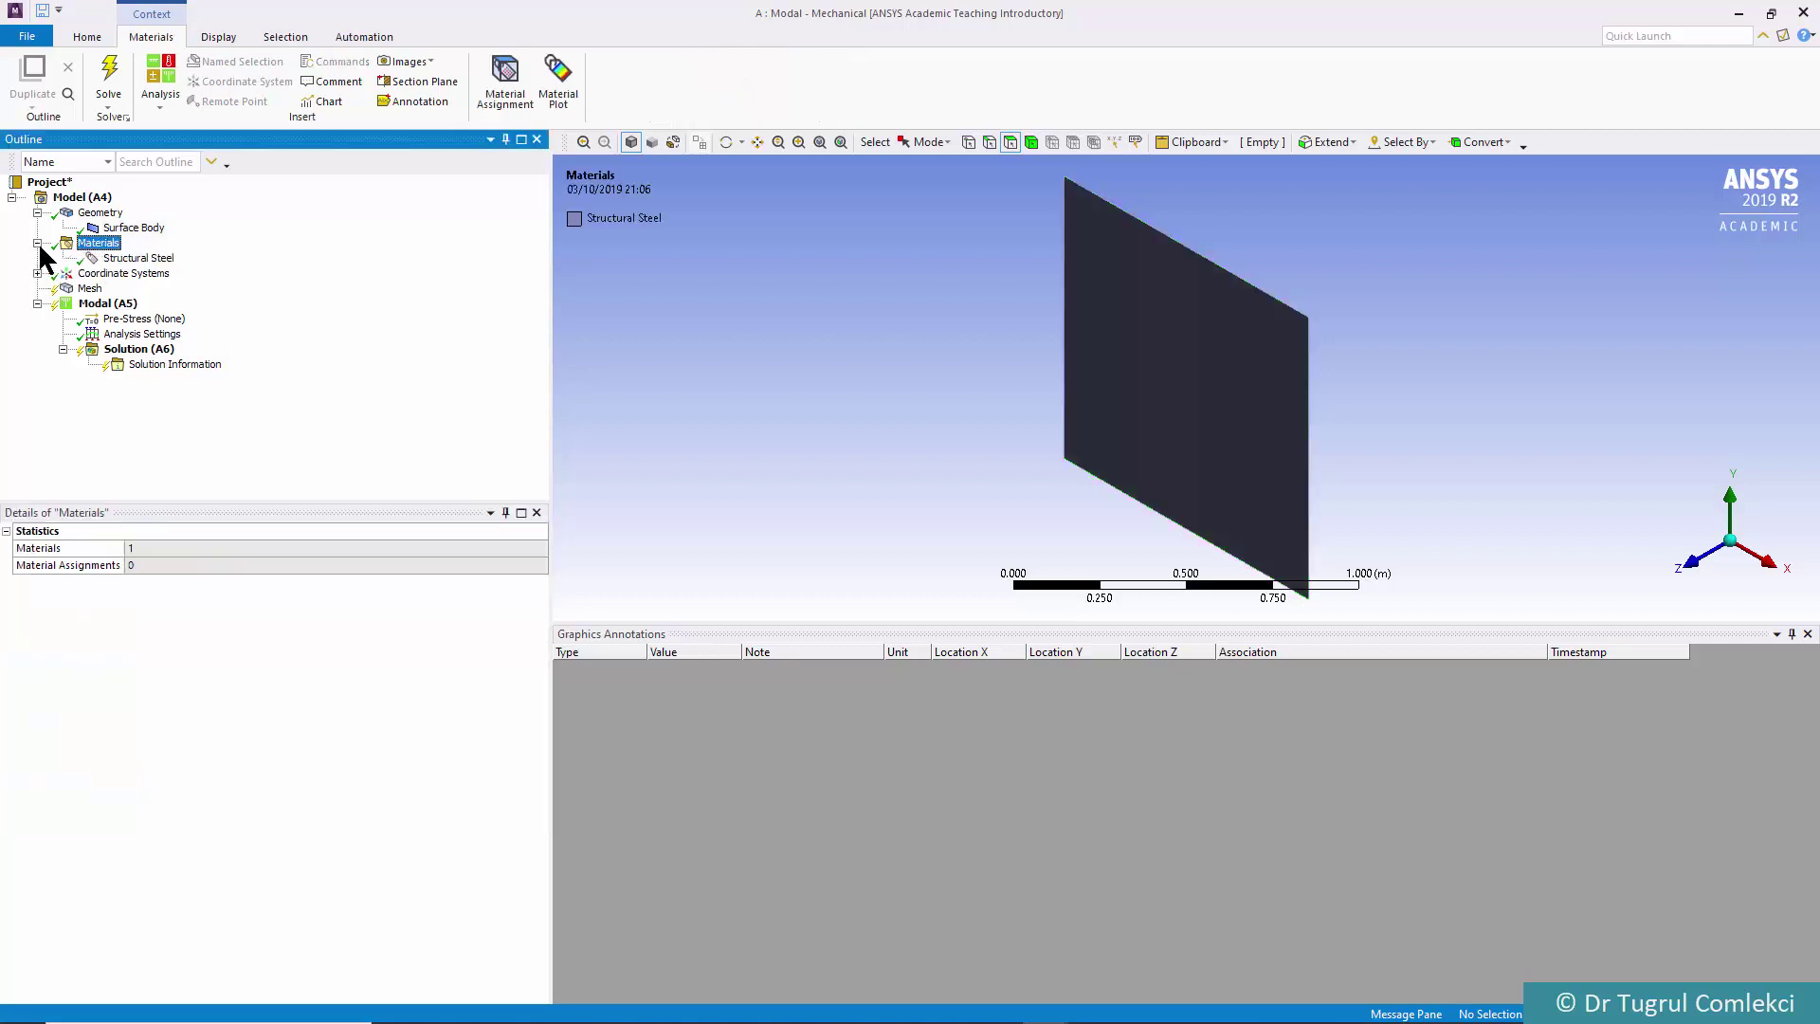
{"action": "left_click", "coordinate": [133, 259]}
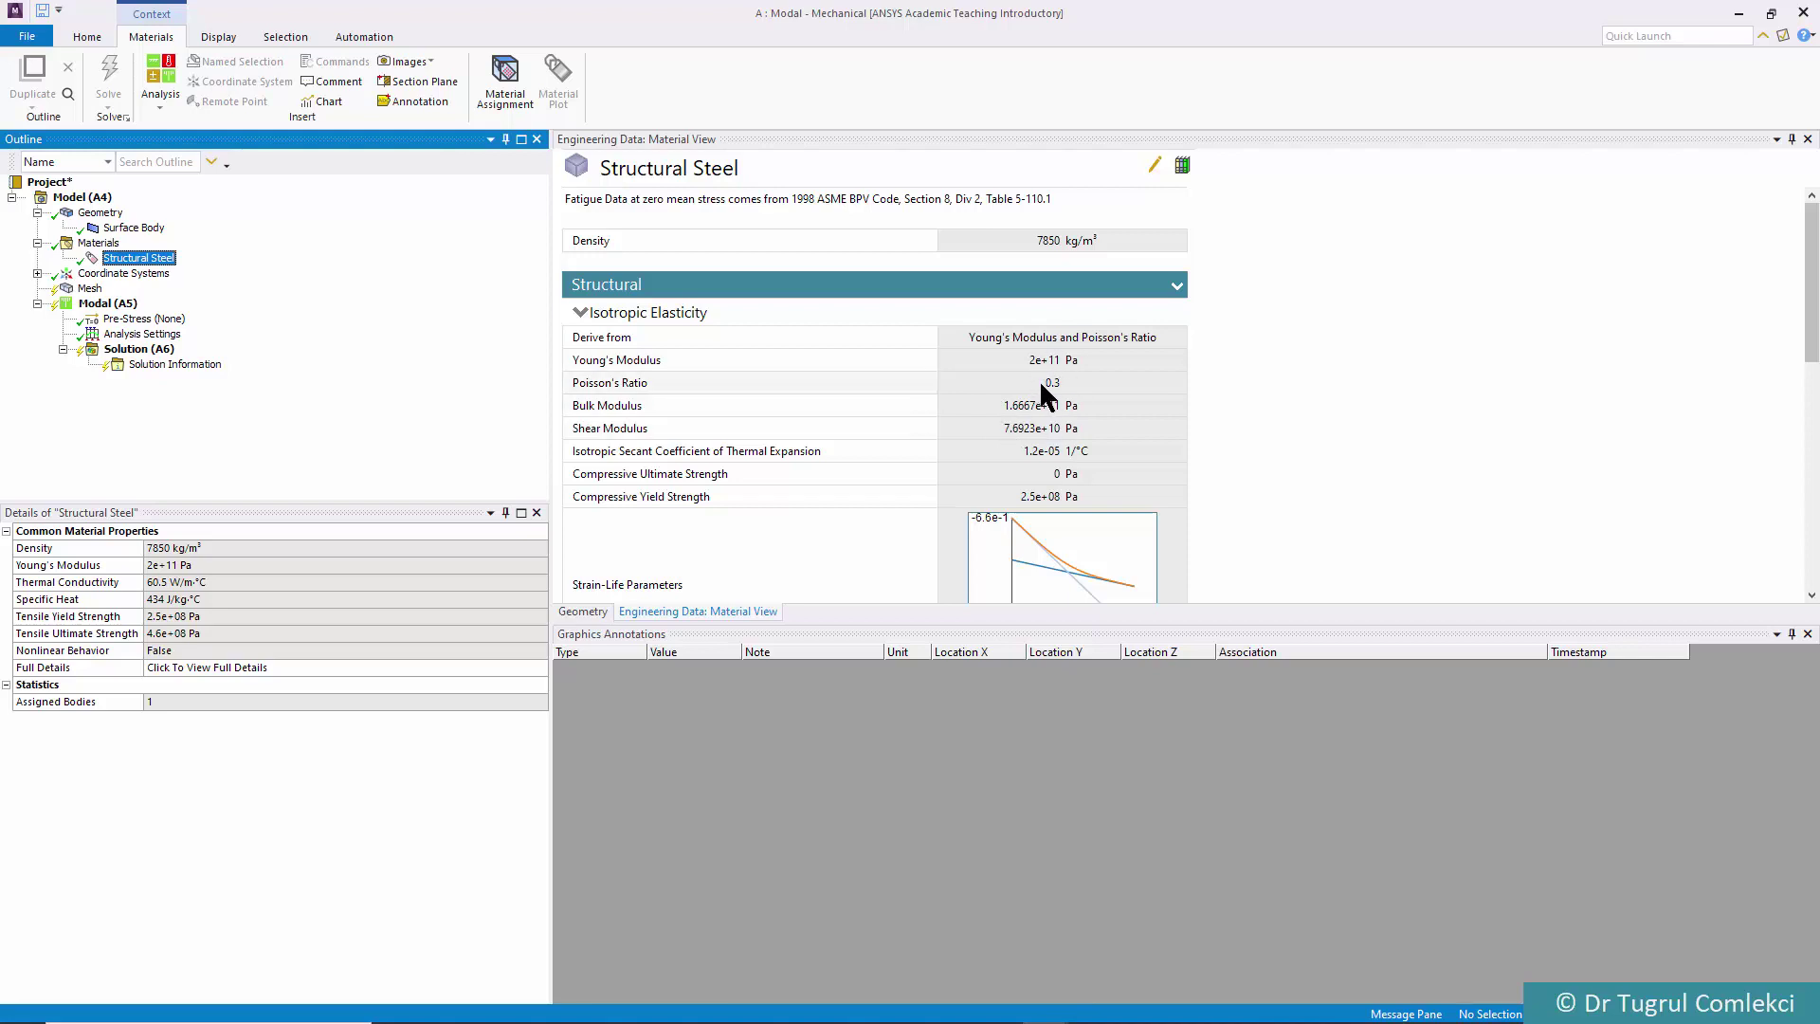
{"action": "scroll", "coordinate": [1061, 409], "scroll_direction": "down", "scroll_amount": 3}
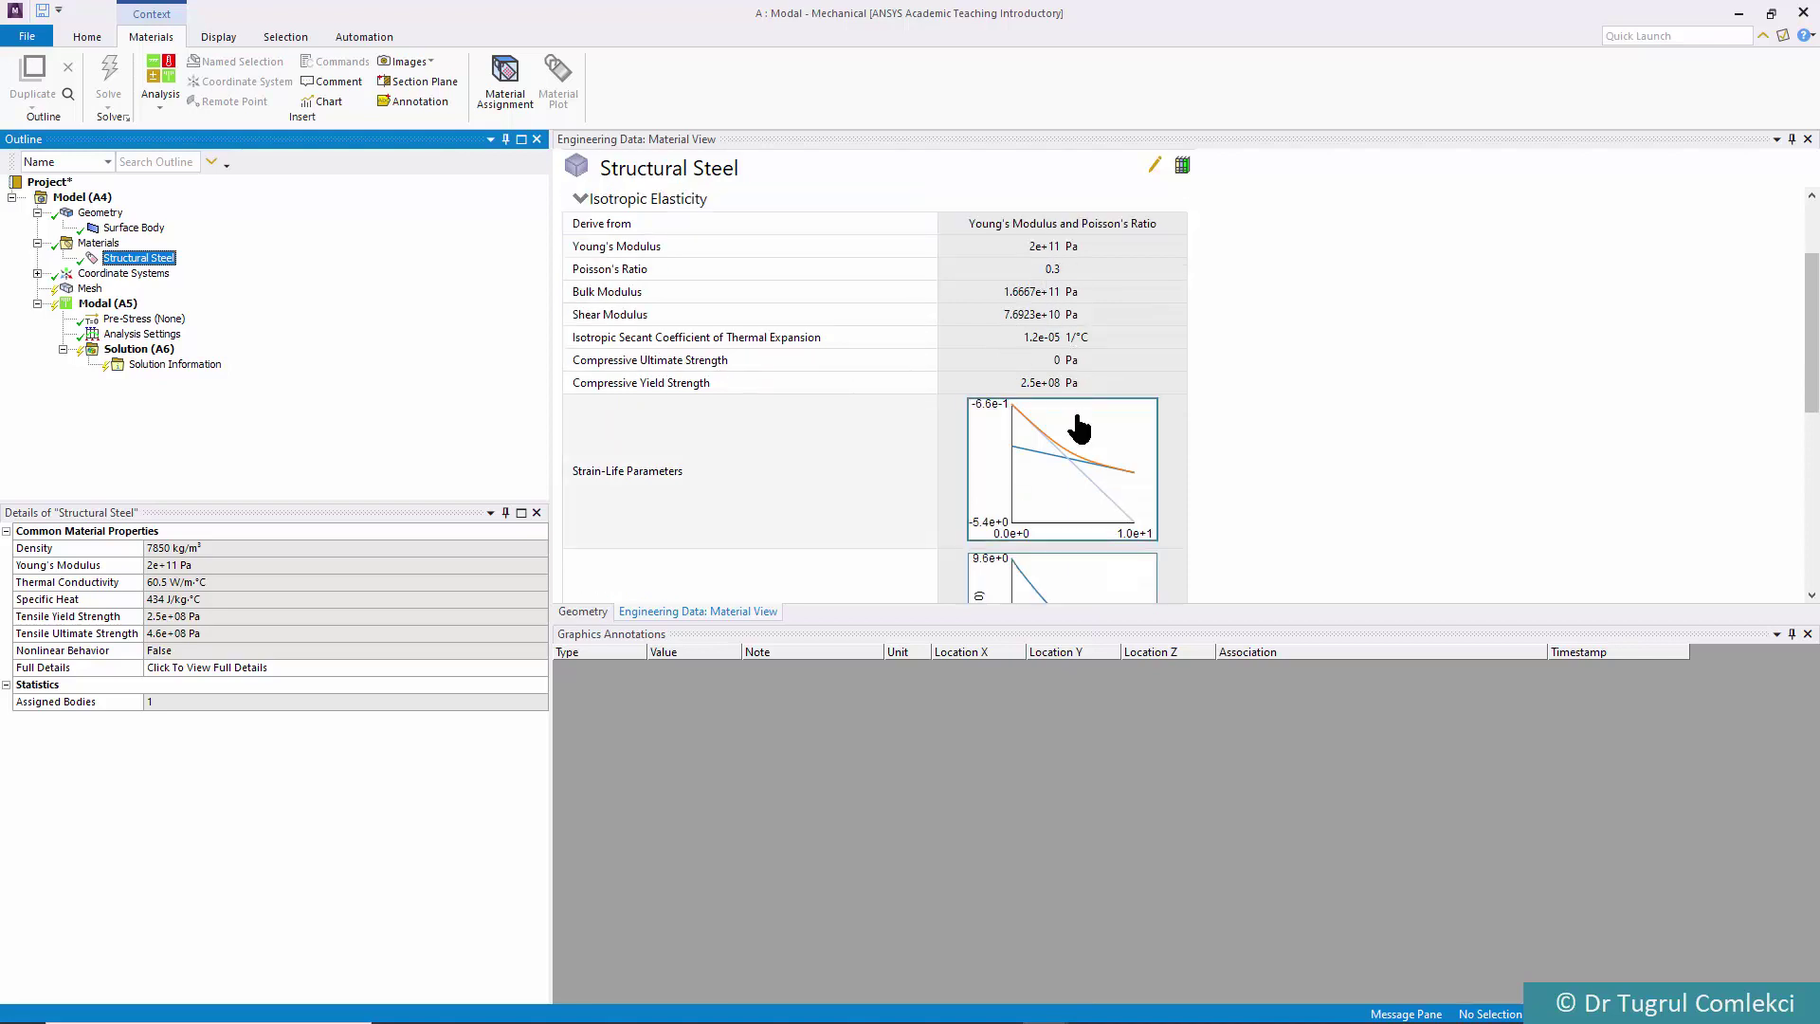
{"action": "scroll", "coordinate": [1079, 428], "scroll_direction": "down", "scroll_amount": 6}
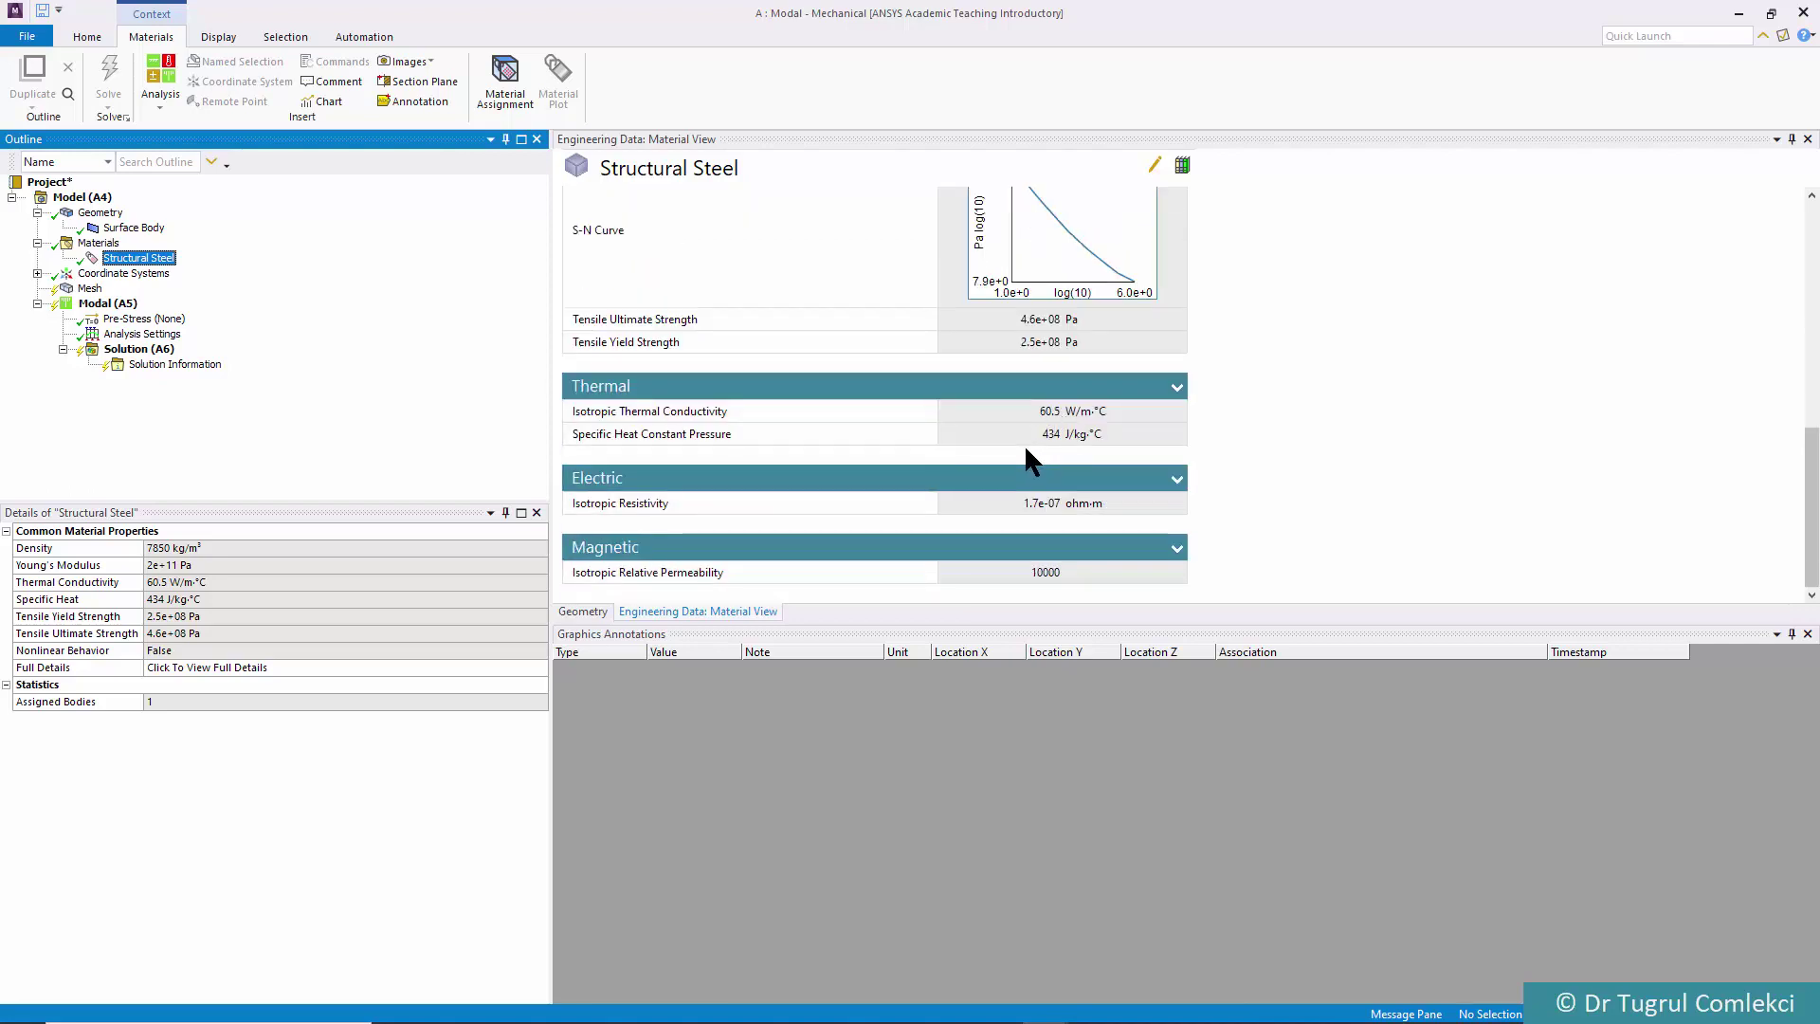
{"action": "scroll", "coordinate": [1027, 450], "scroll_direction": "up", "scroll_amount": 8}
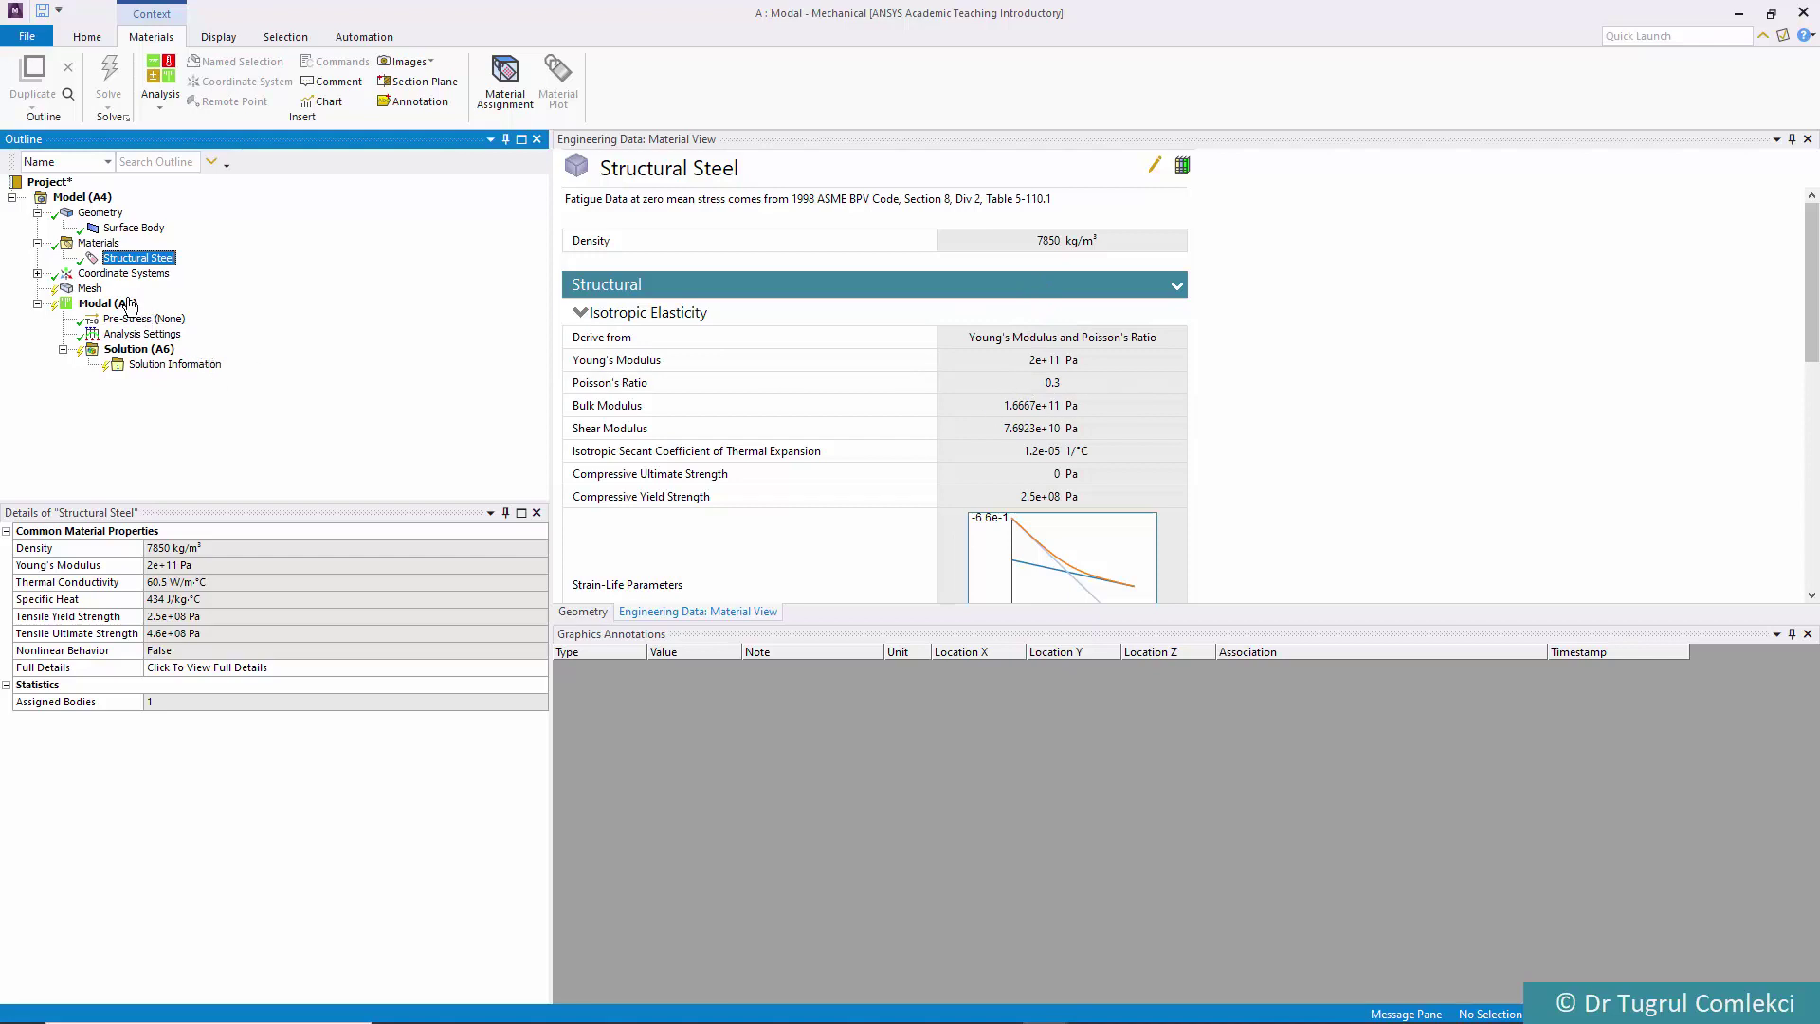
Insert a mesh sizing control and scope it to the square plate's face
{"action": "left_click", "coordinate": [88, 288]}
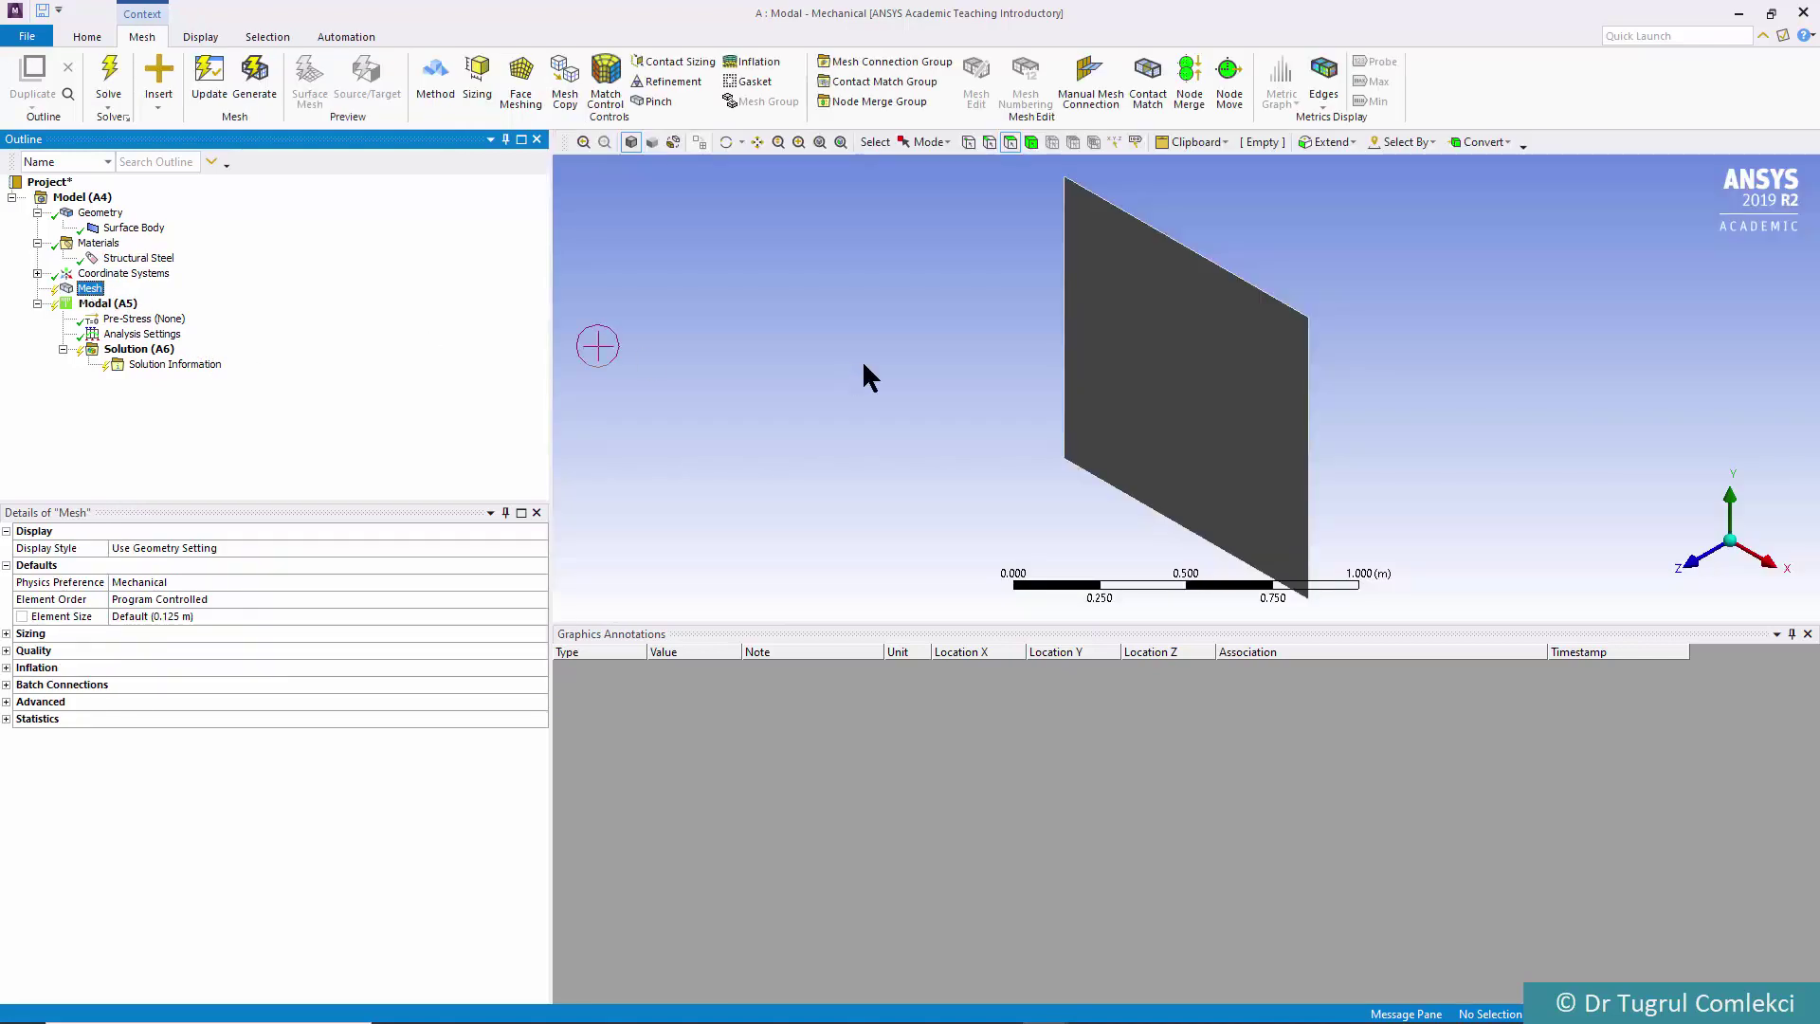
{"action": "left_click", "coordinate": [489, 79]}
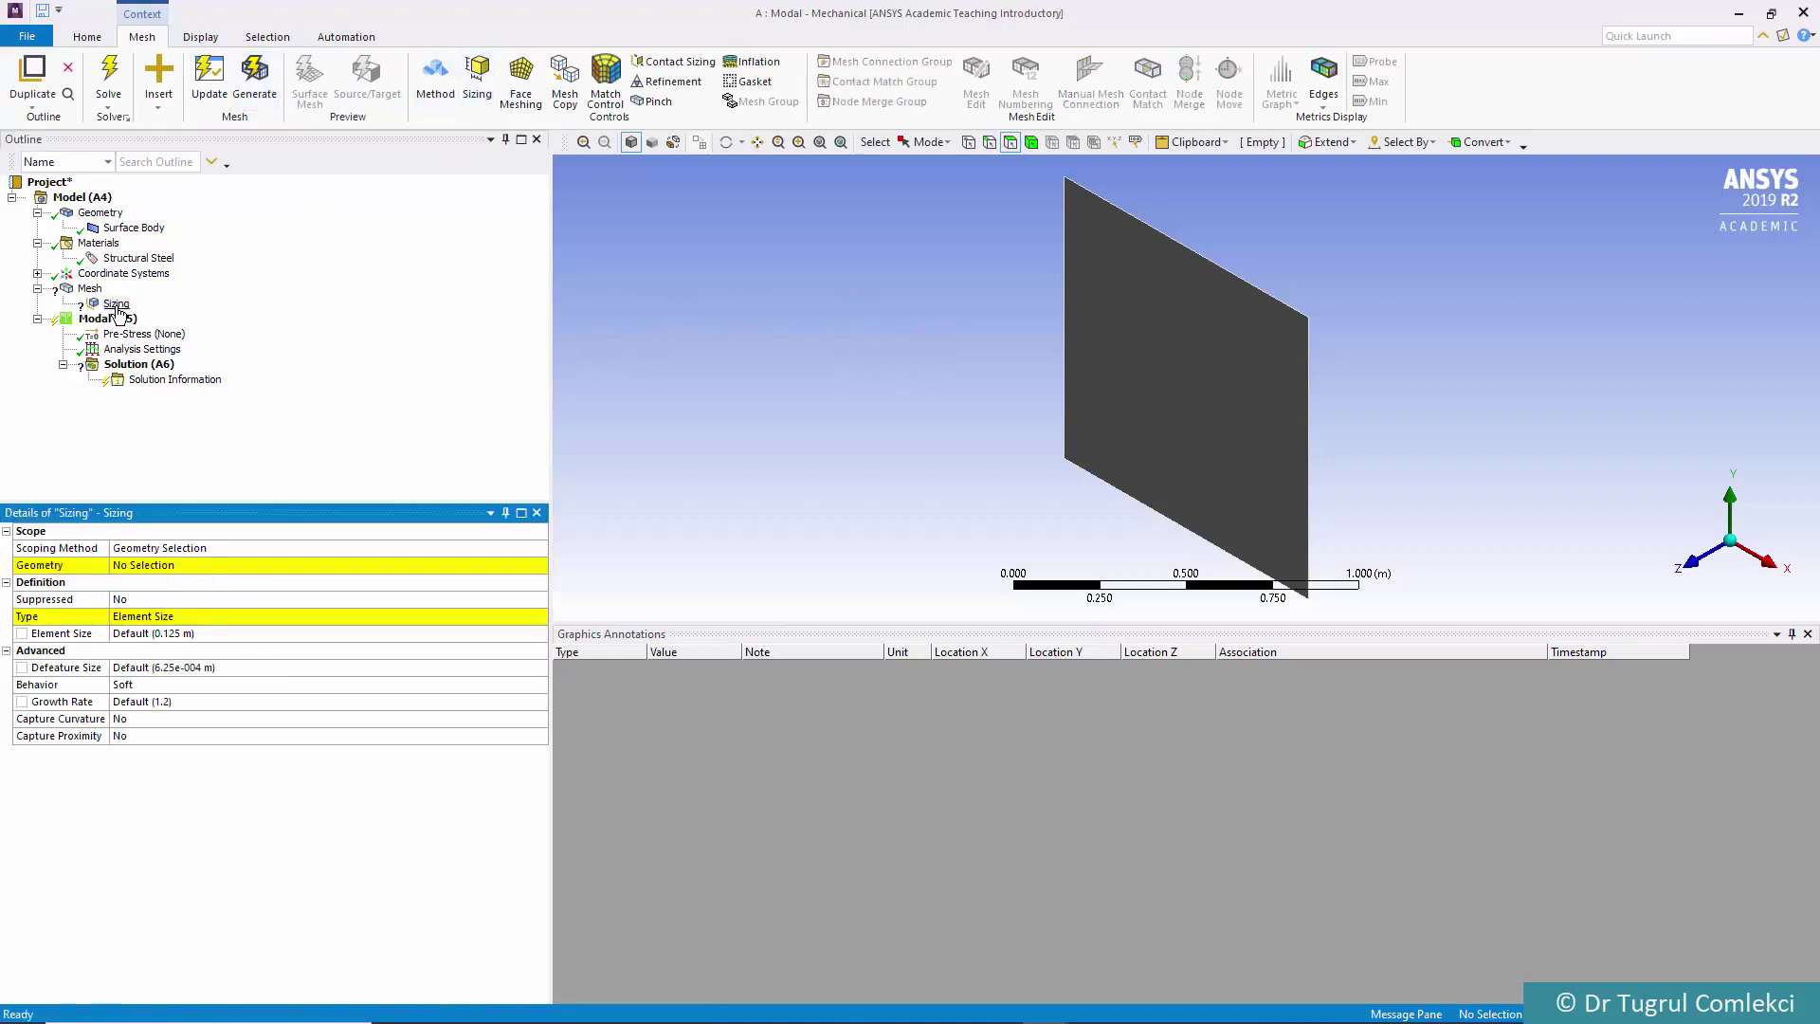
{"action": "left_click", "coordinate": [170, 560]}
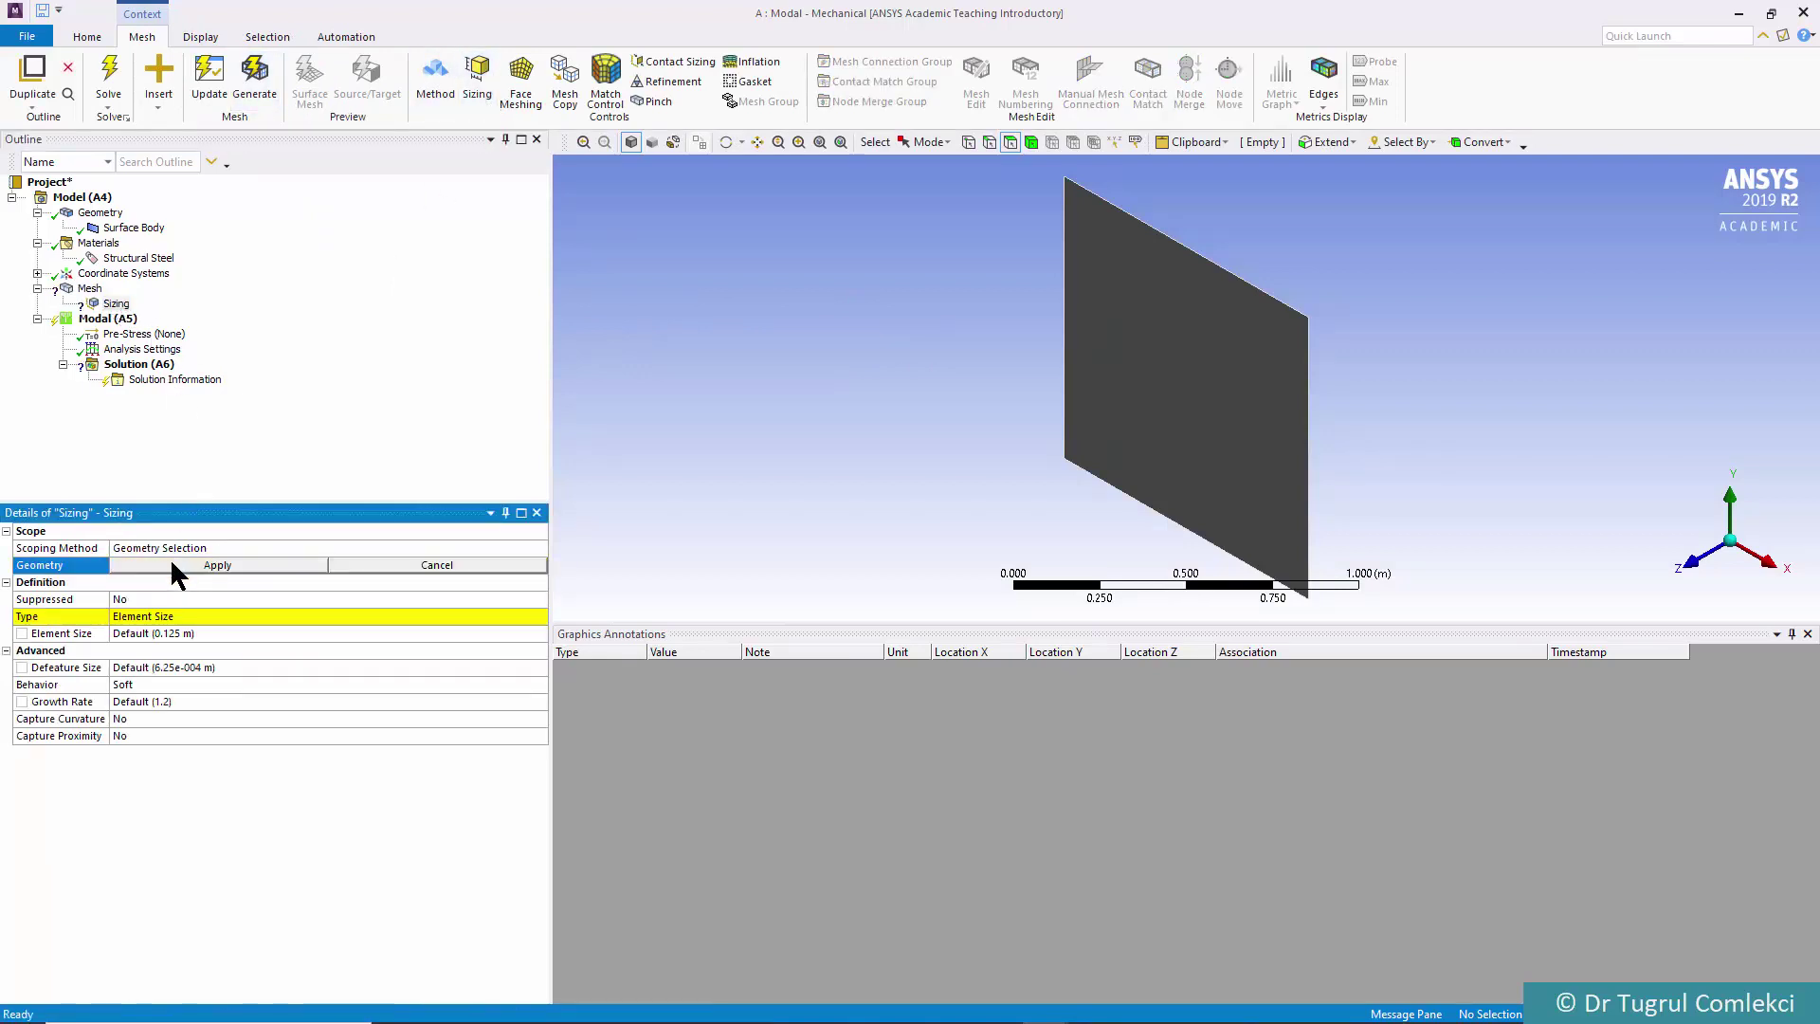
{"action": "left_click", "coordinate": [191, 562]}
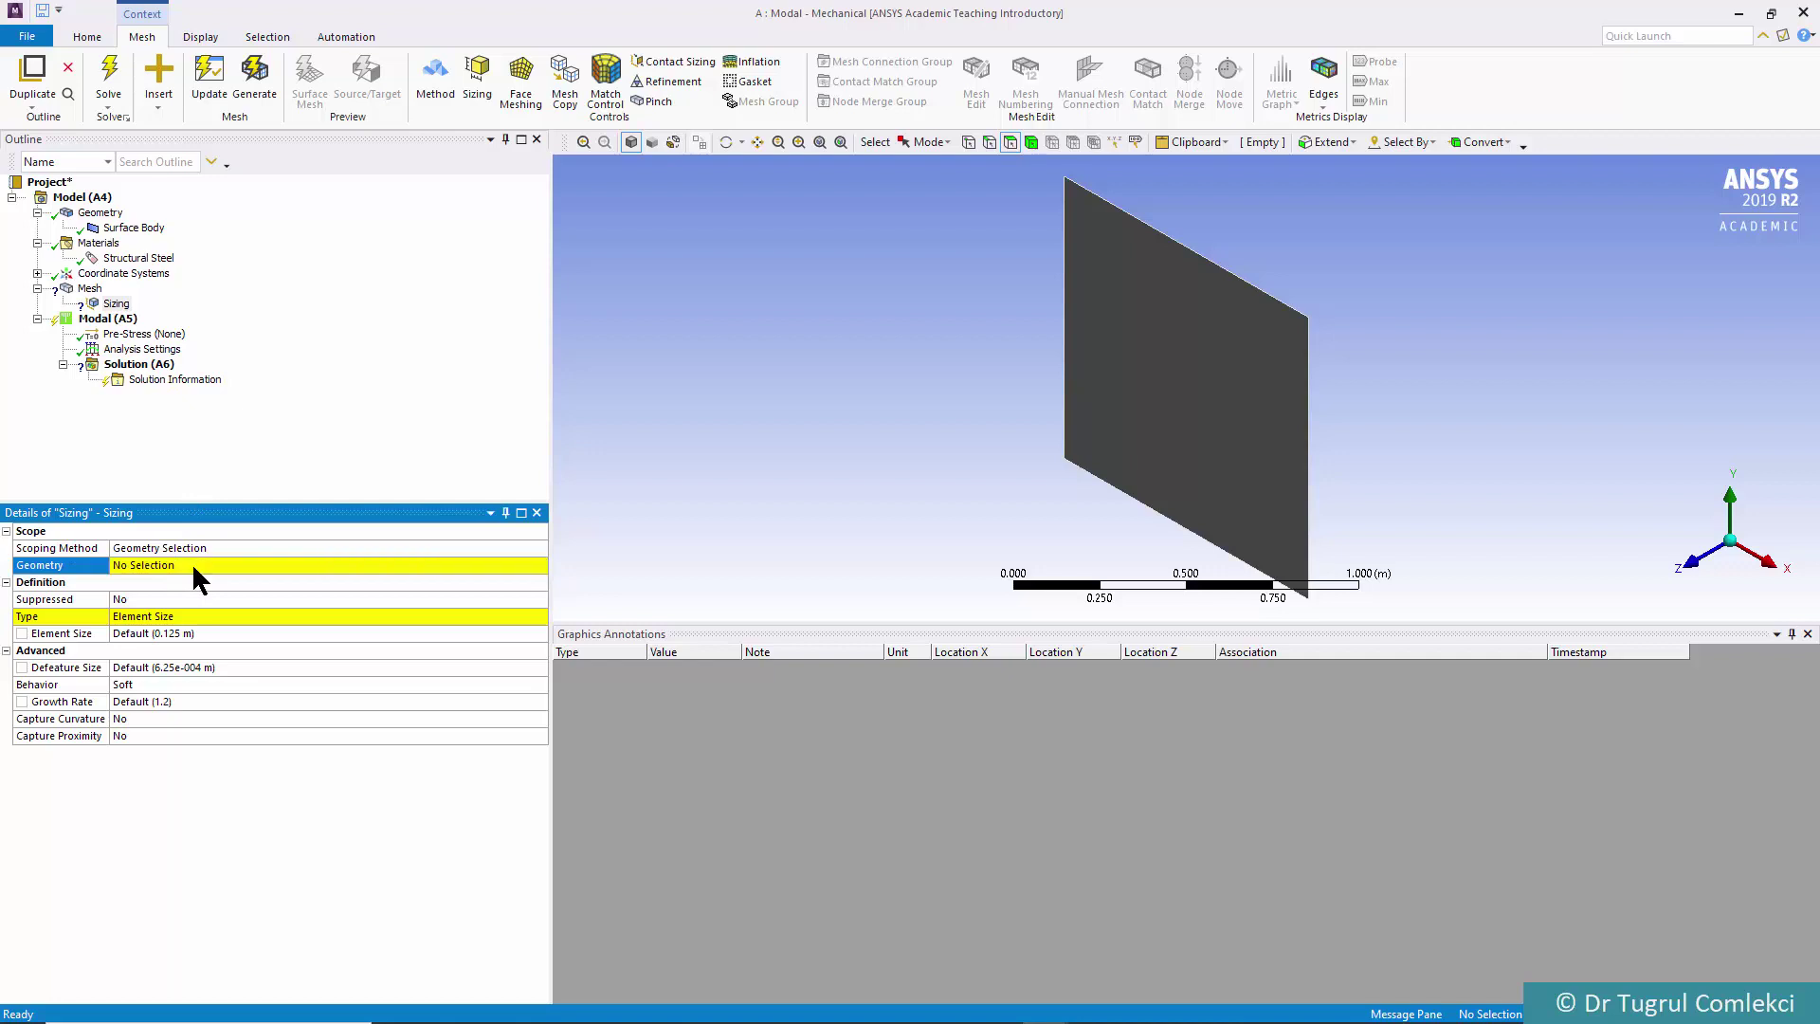
{"action": "left_click", "coordinate": [163, 562]}
{"action": "left_click", "coordinate": [1213, 399]}
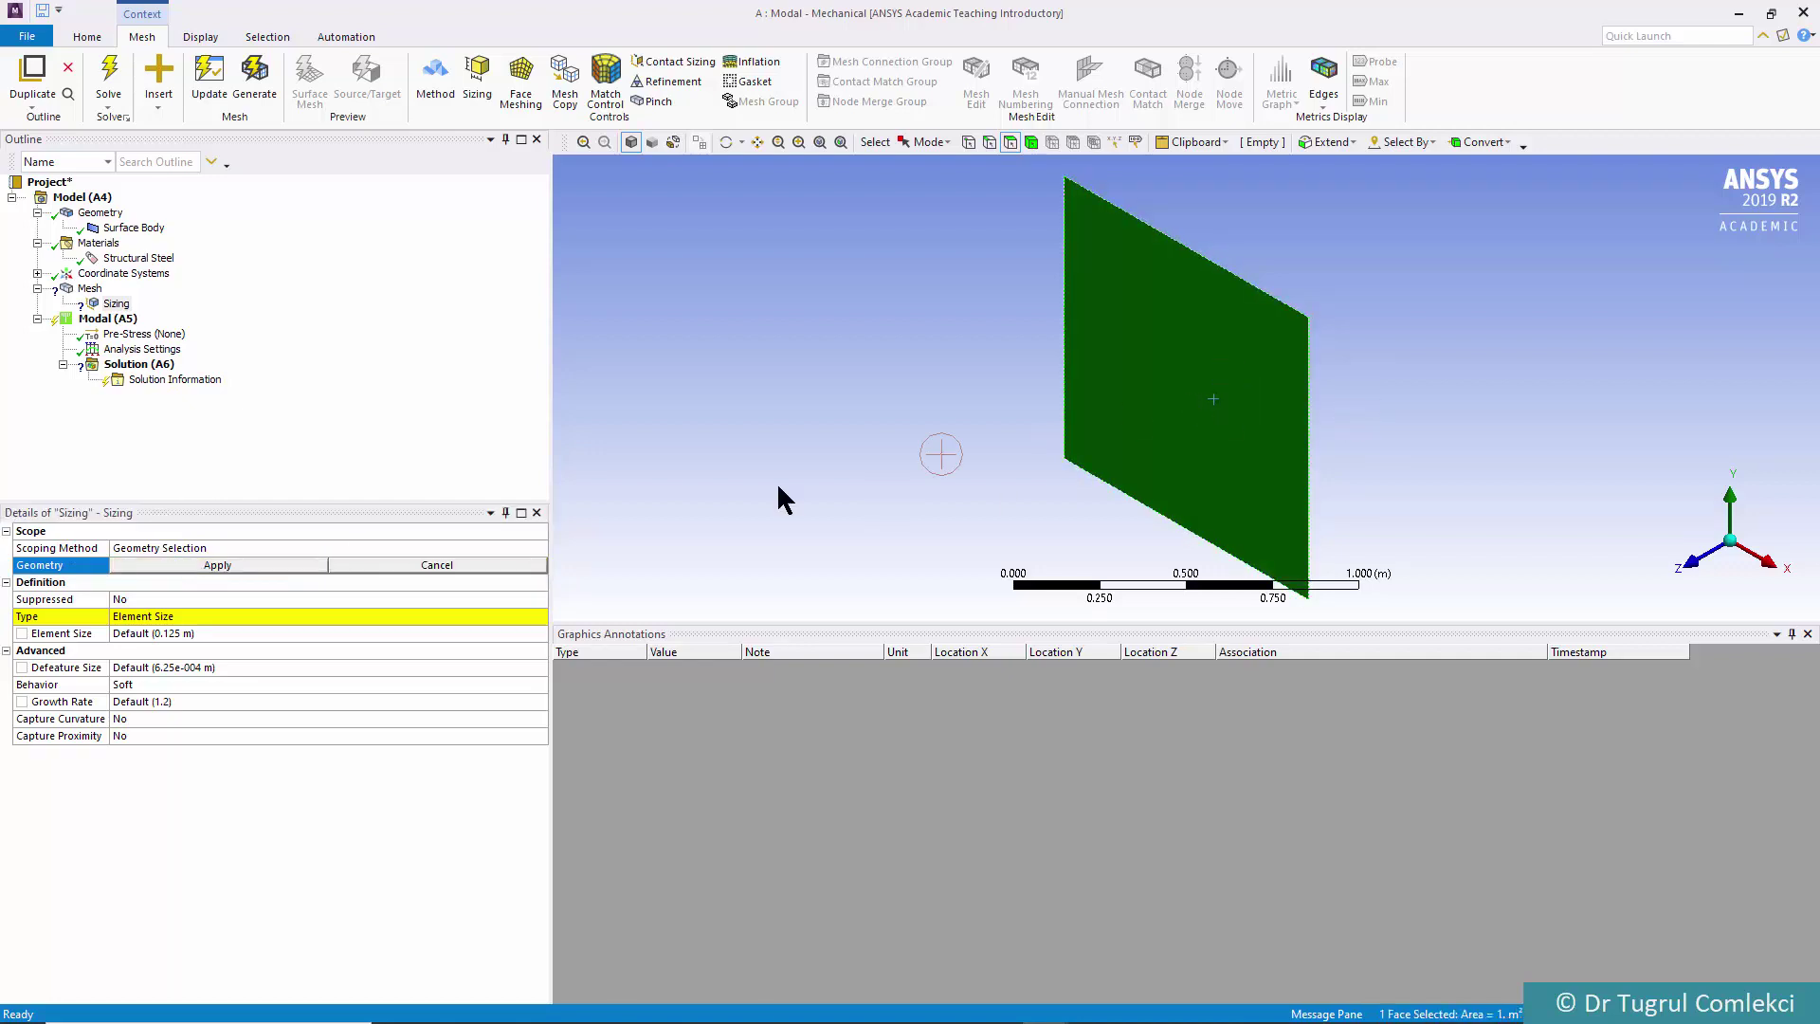
{"action": "left_click", "coordinate": [195, 561]}
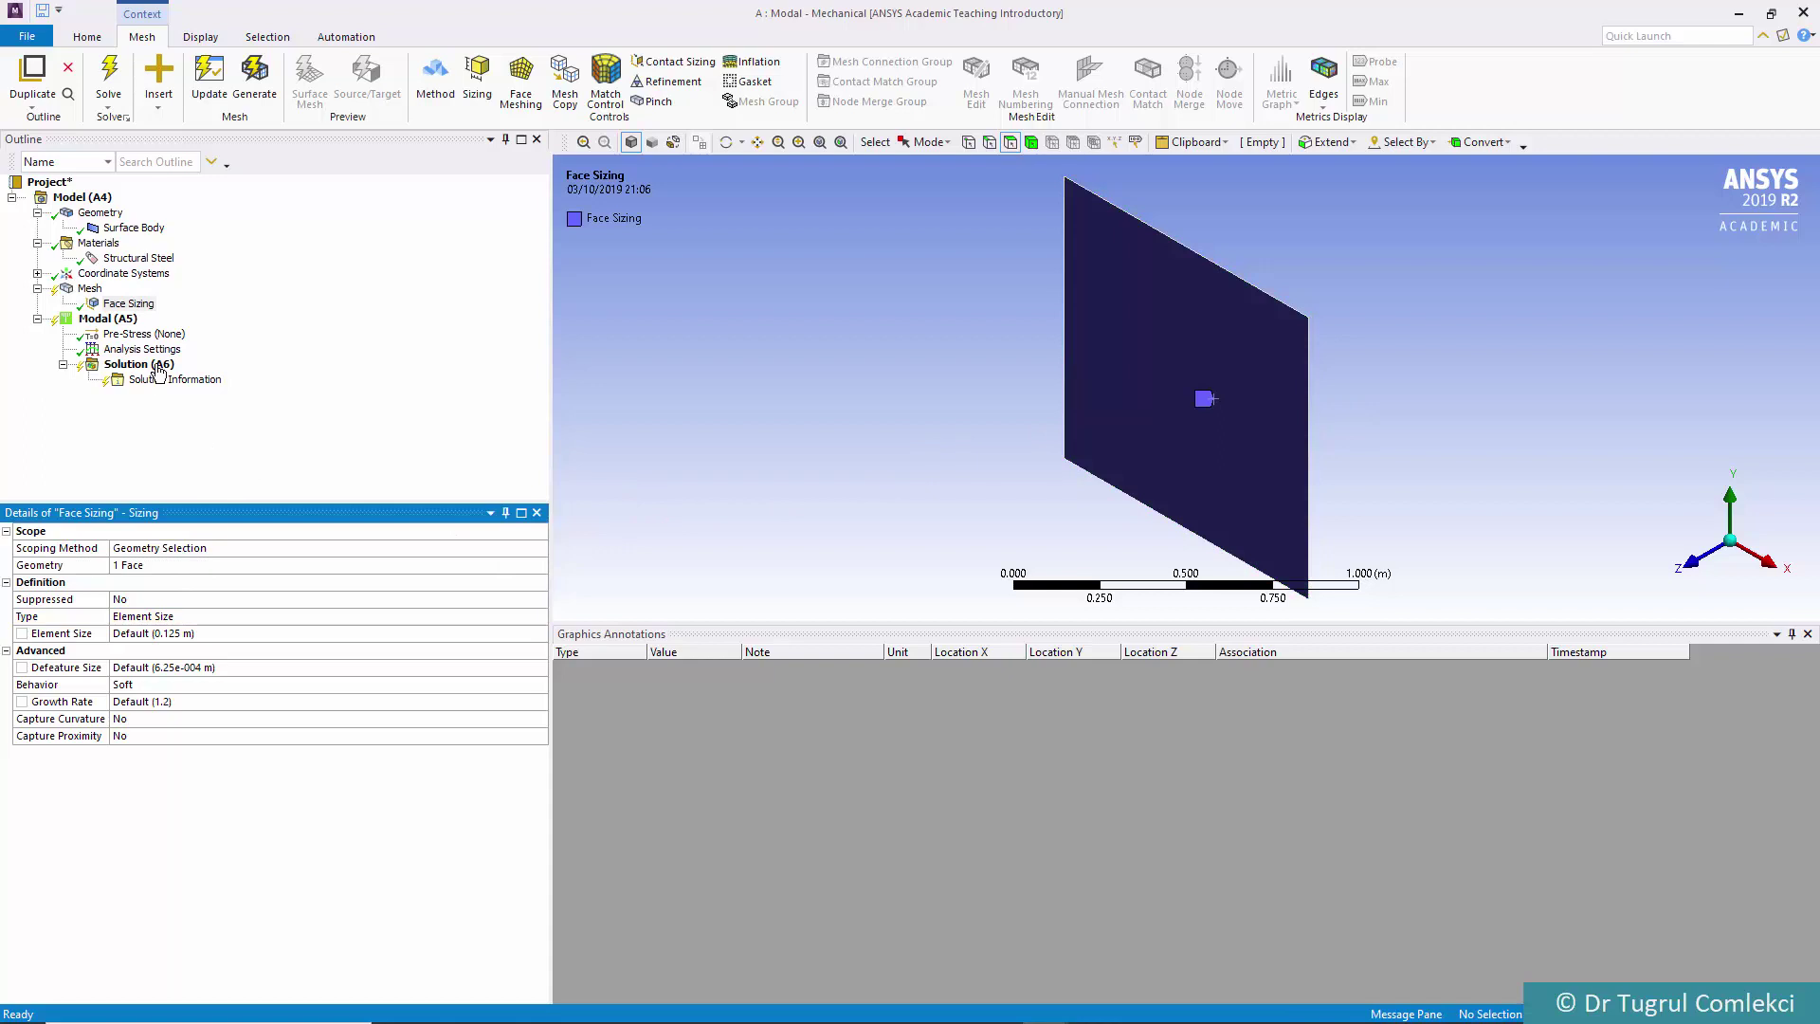
Set the face sizing's element size to 0.05 m and generate the plate's mesh
{"action": "left_click", "coordinate": [174, 633]}
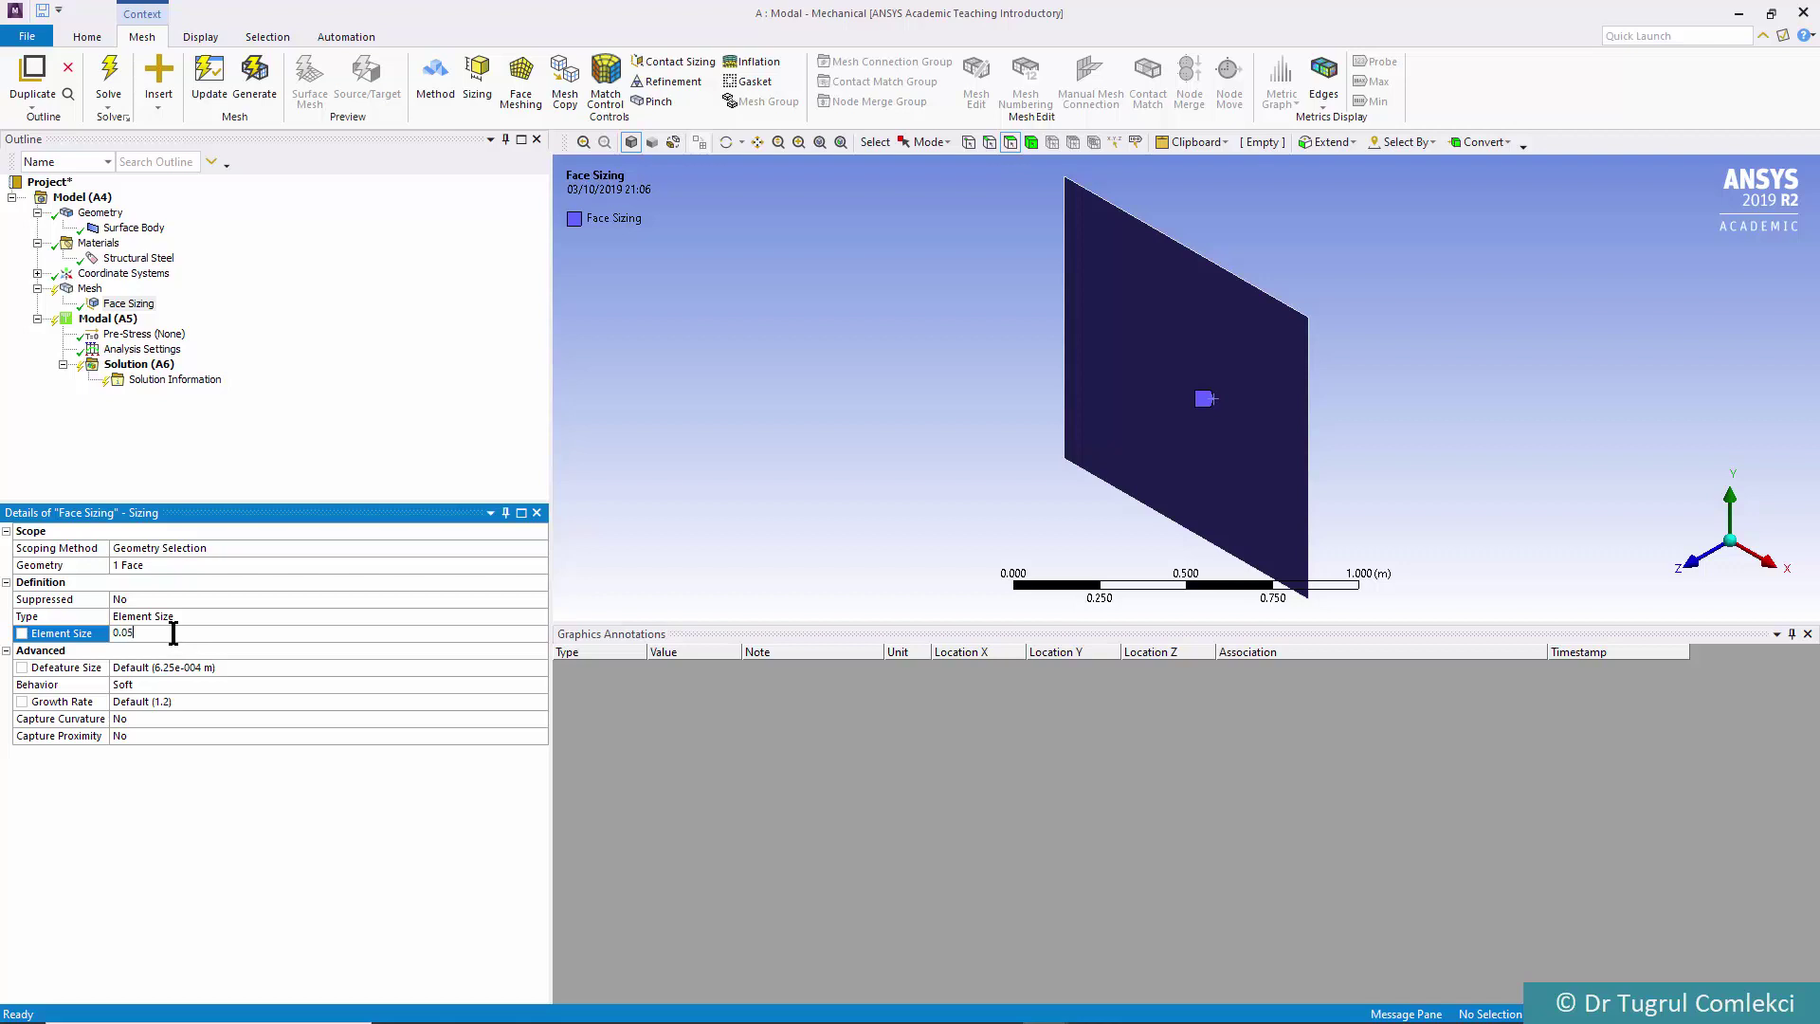
{"action": "key", "text": "Return"}
{"action": "left_click", "coordinate": [91, 290]}
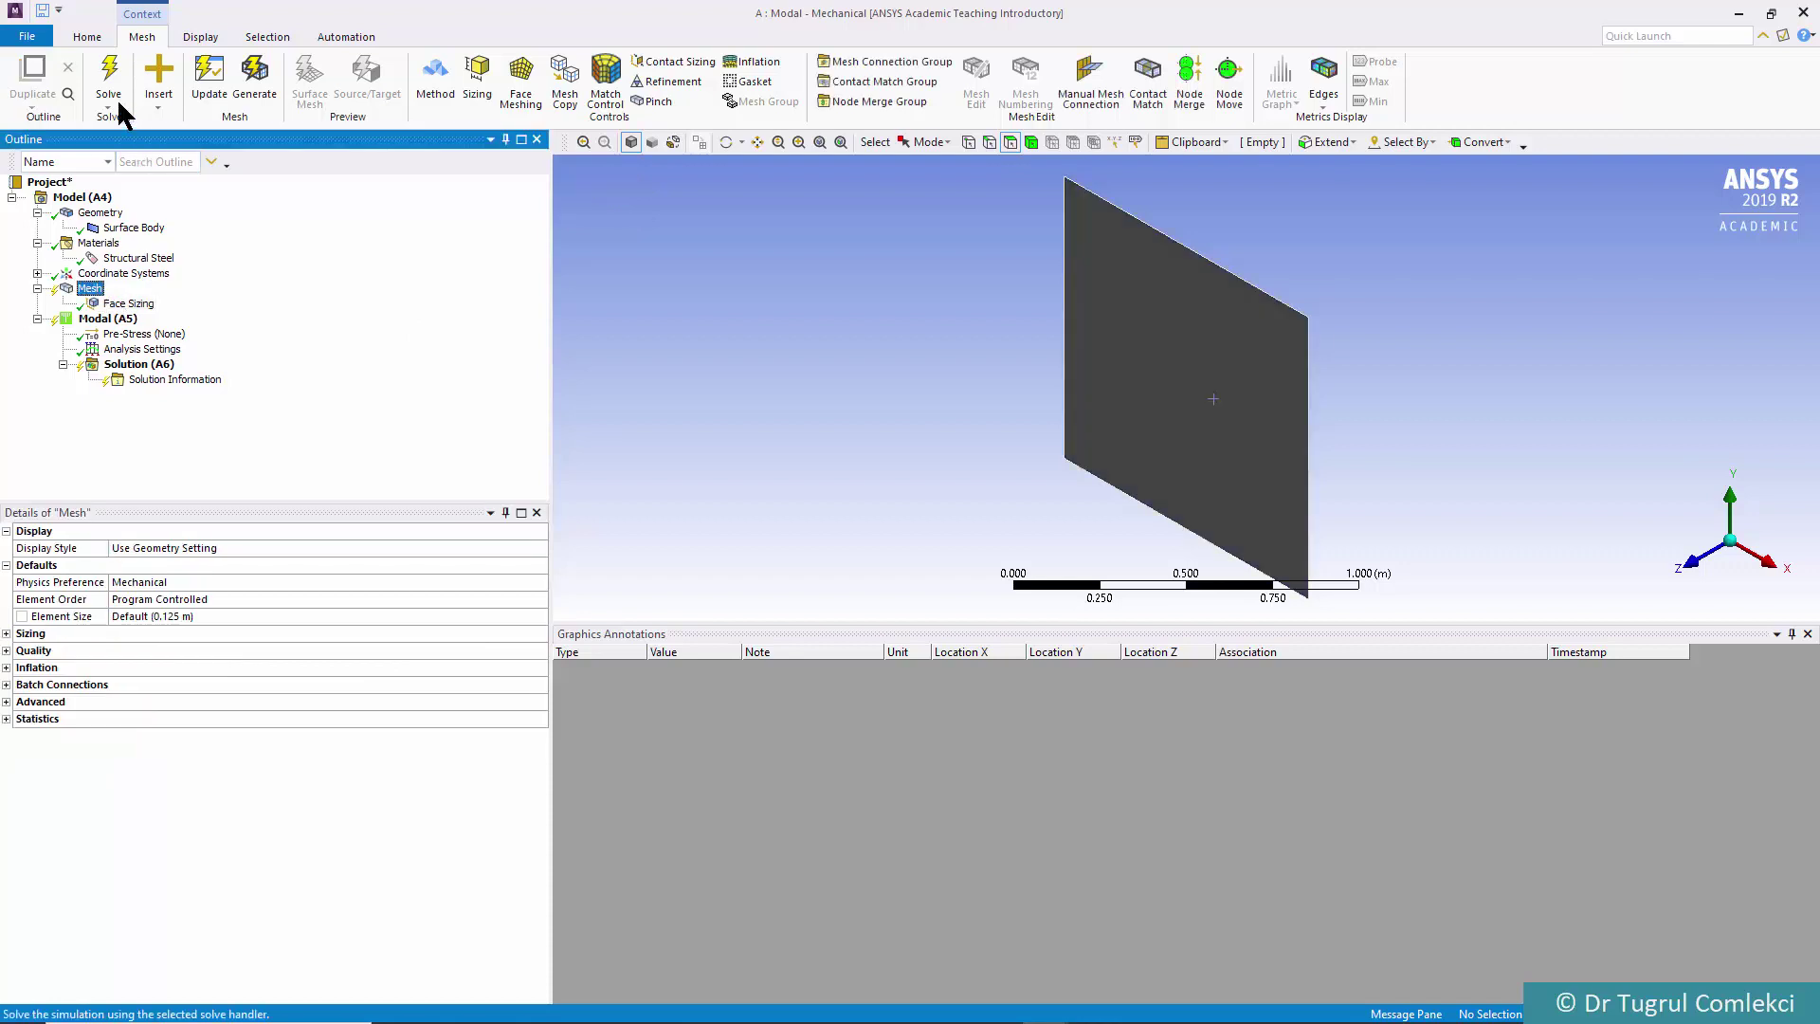
{"action": "left_click", "coordinate": [257, 71]}
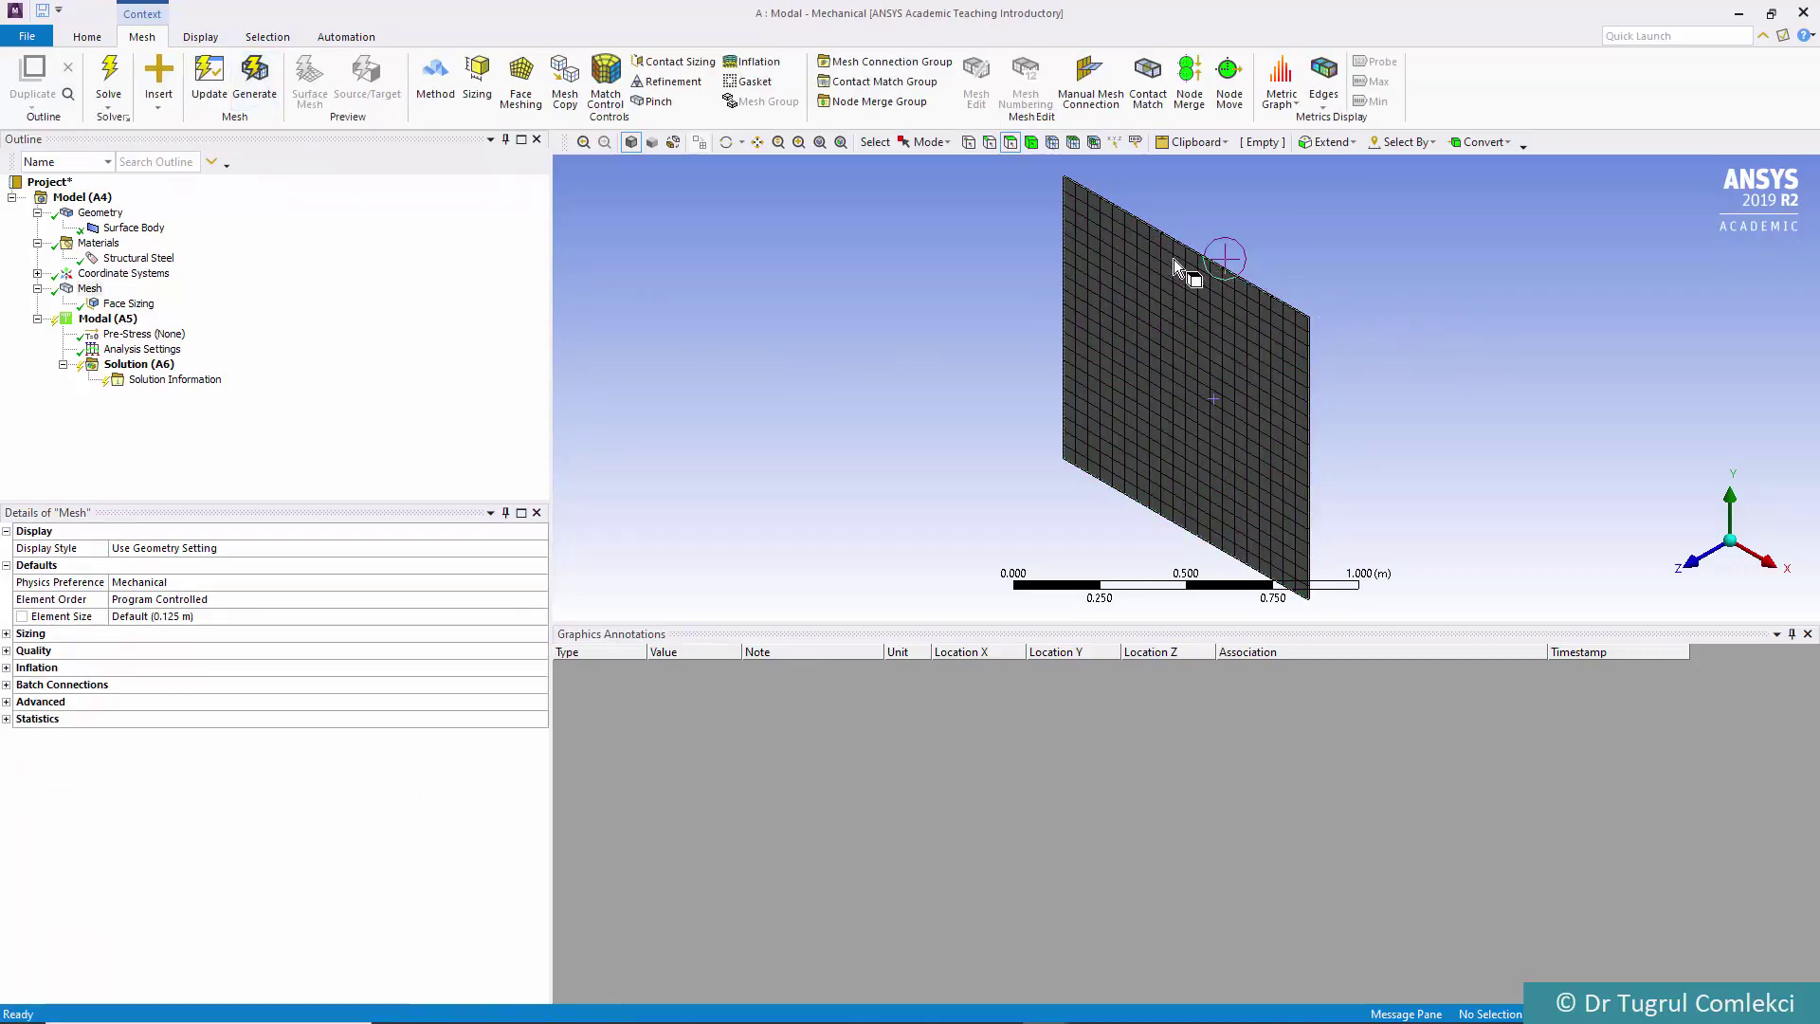
{"action": "middle_click_drag", "start_coordinate": [1197, 394], "coordinate": [880, 420]}
{"action": "scroll", "coordinate": [1128, 468], "scroll_direction": "up", "scroll_amount": 3}
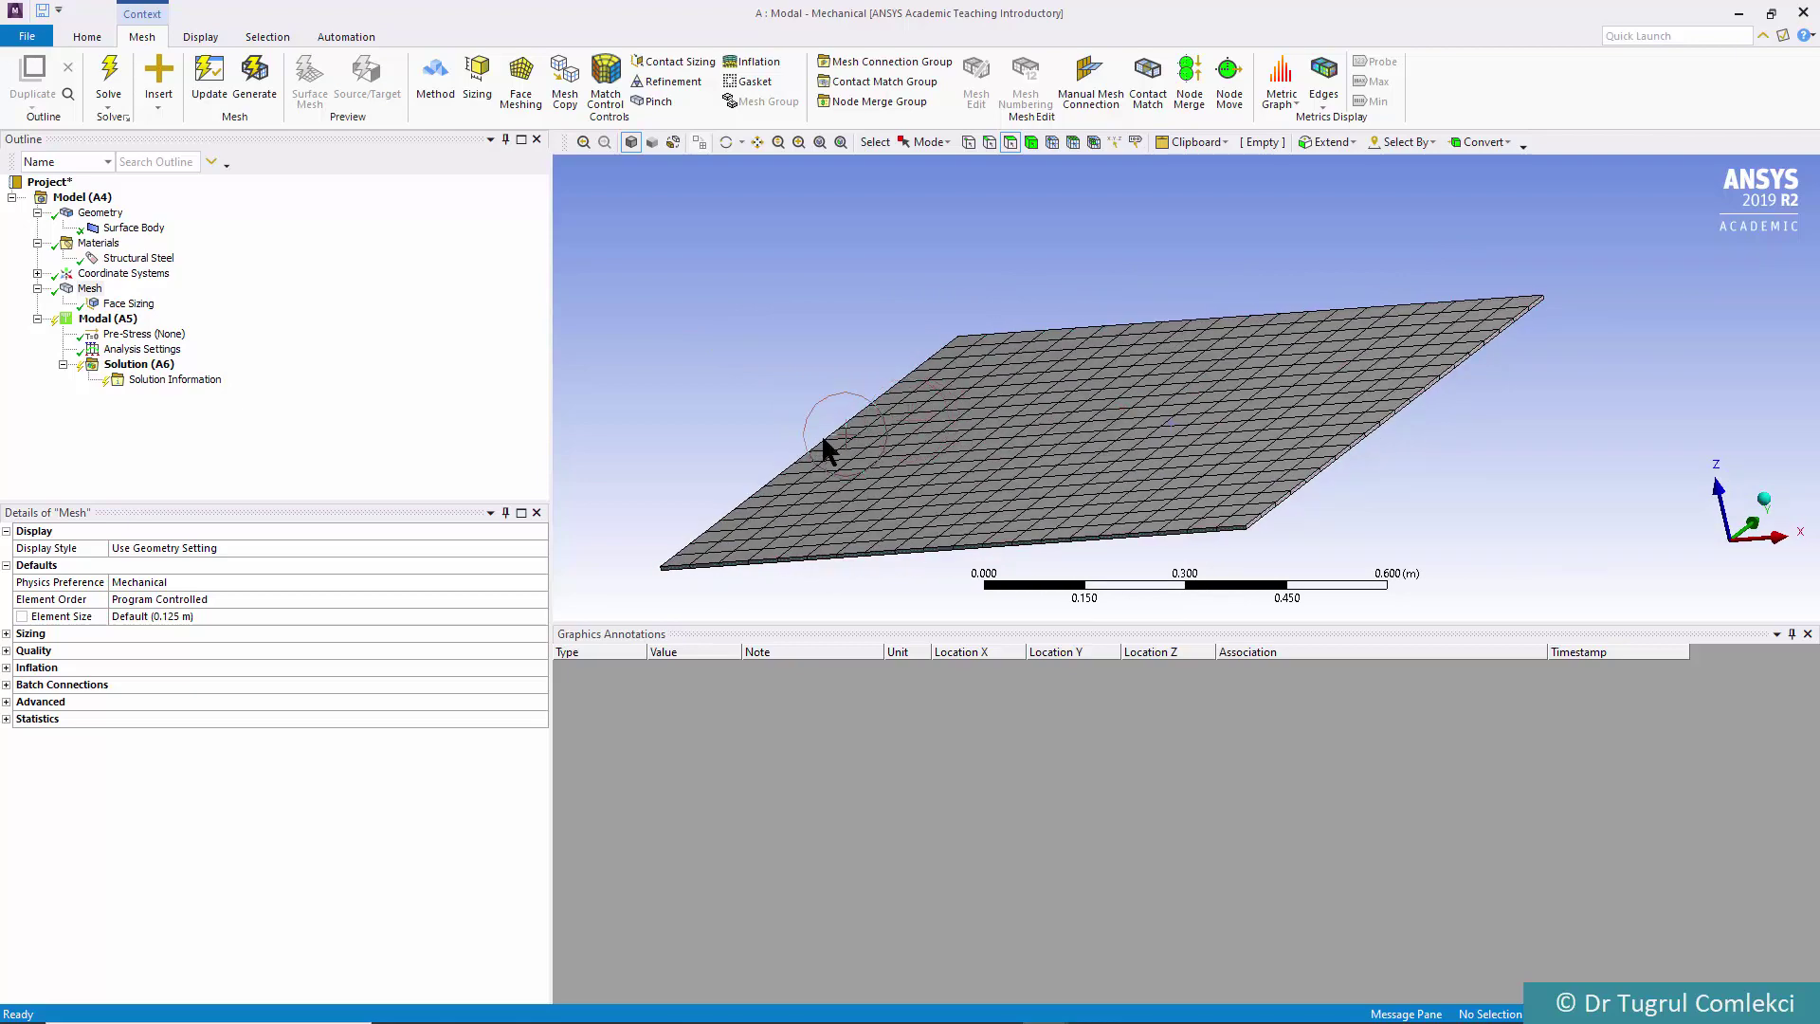
{"action": "scroll", "coordinate": [1233, 518], "scroll_direction": "down", "scroll_amount": 2}
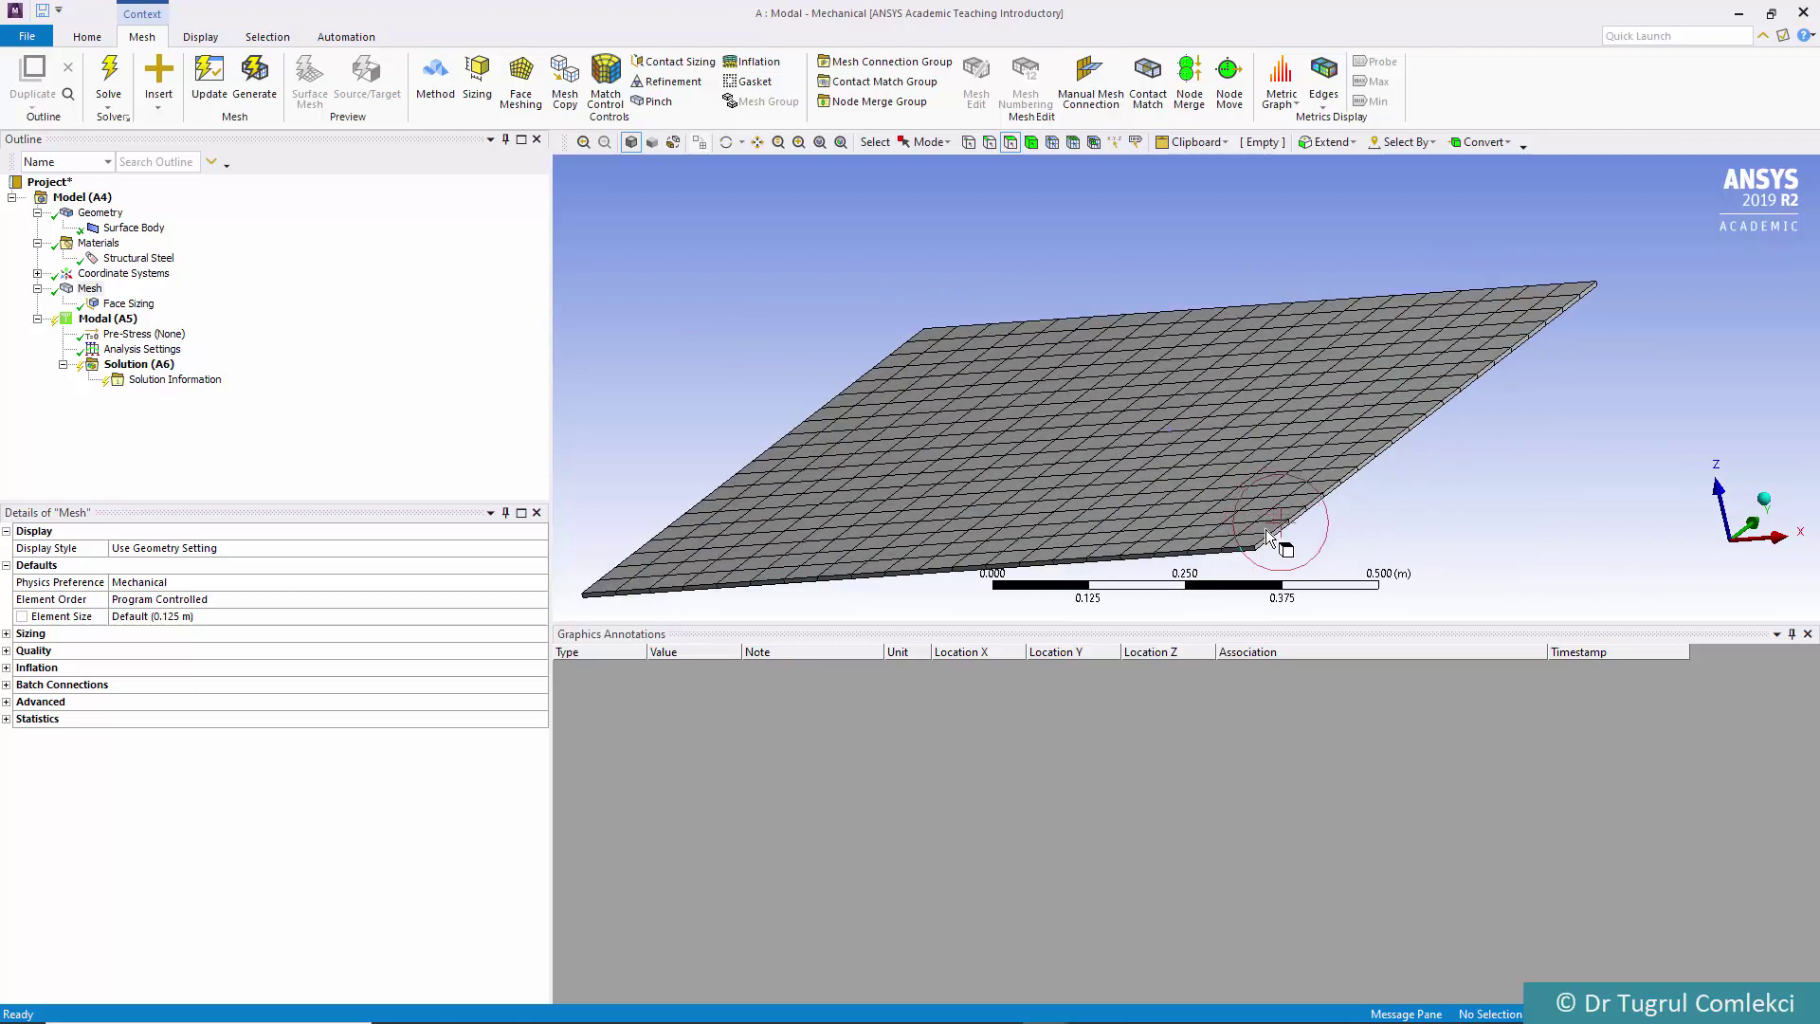
{"action": "middle_click_drag", "start_coordinate": [1211, 458], "coordinate": [1080, 478]}
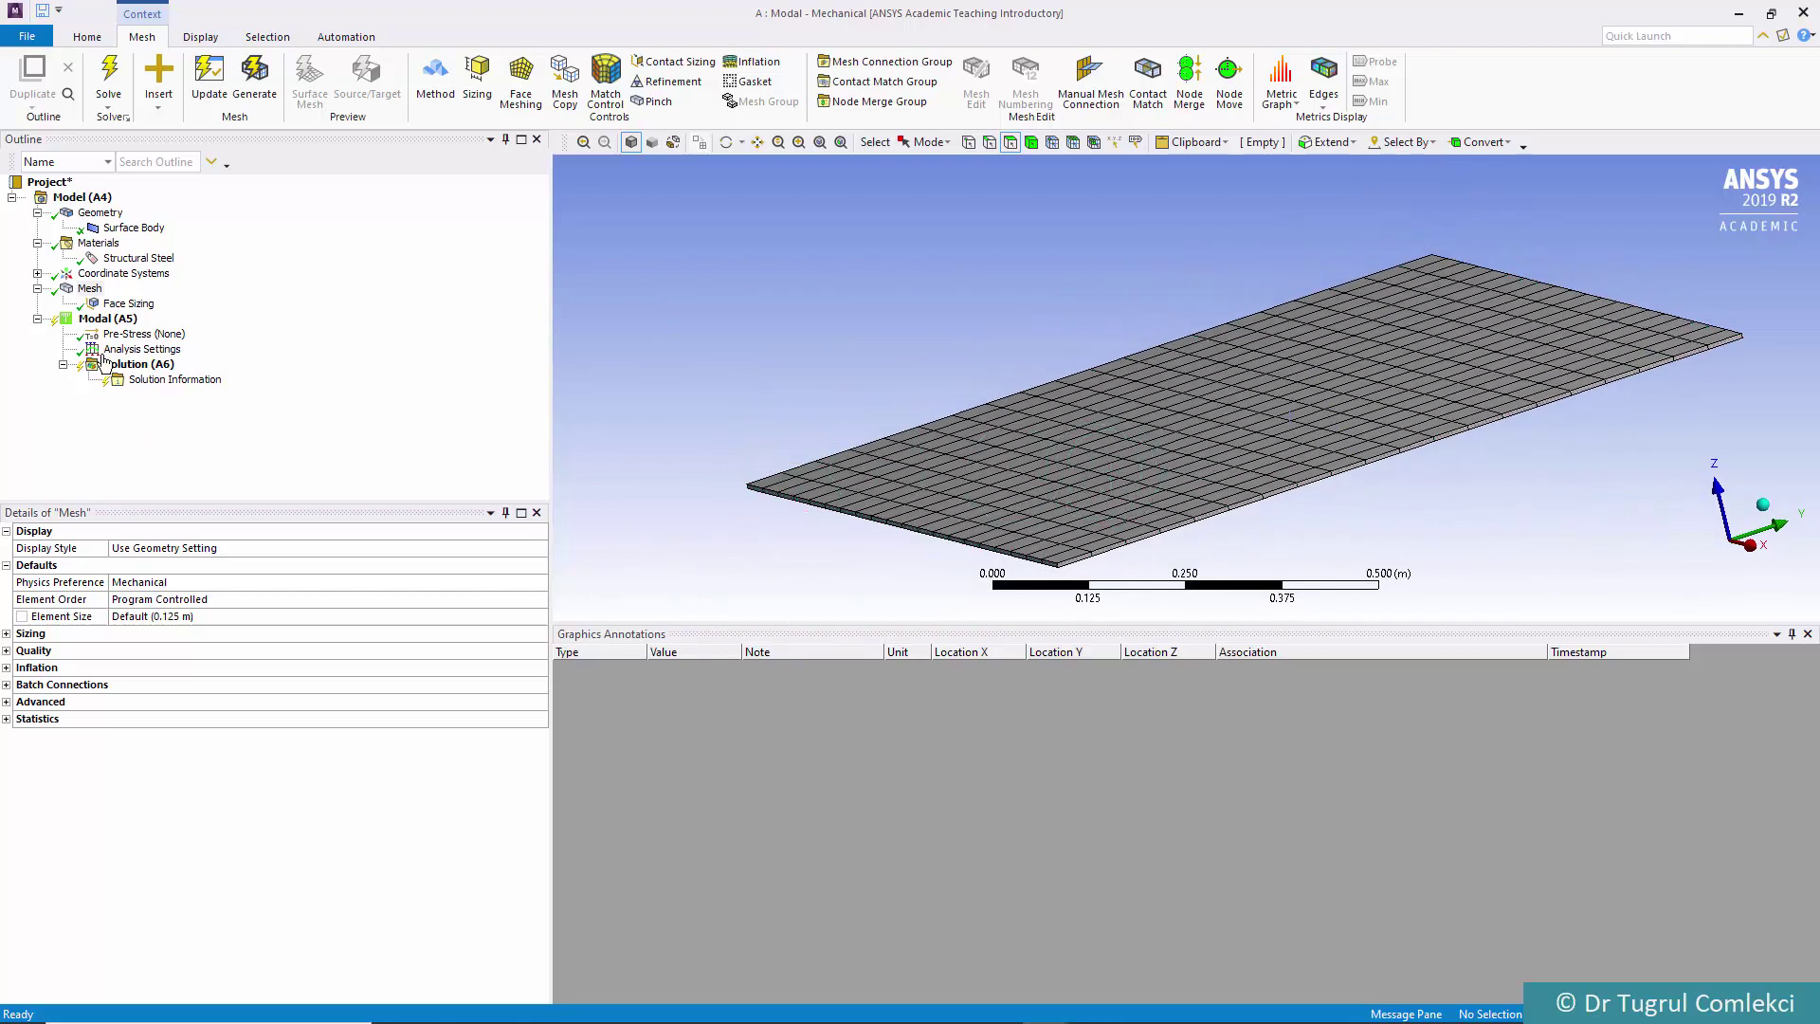
Examine the modal environment temperature, the pre-stress definition, and the analysis settings for maximum modes to find and damping
{"action": "left_click", "coordinate": [91, 320]}
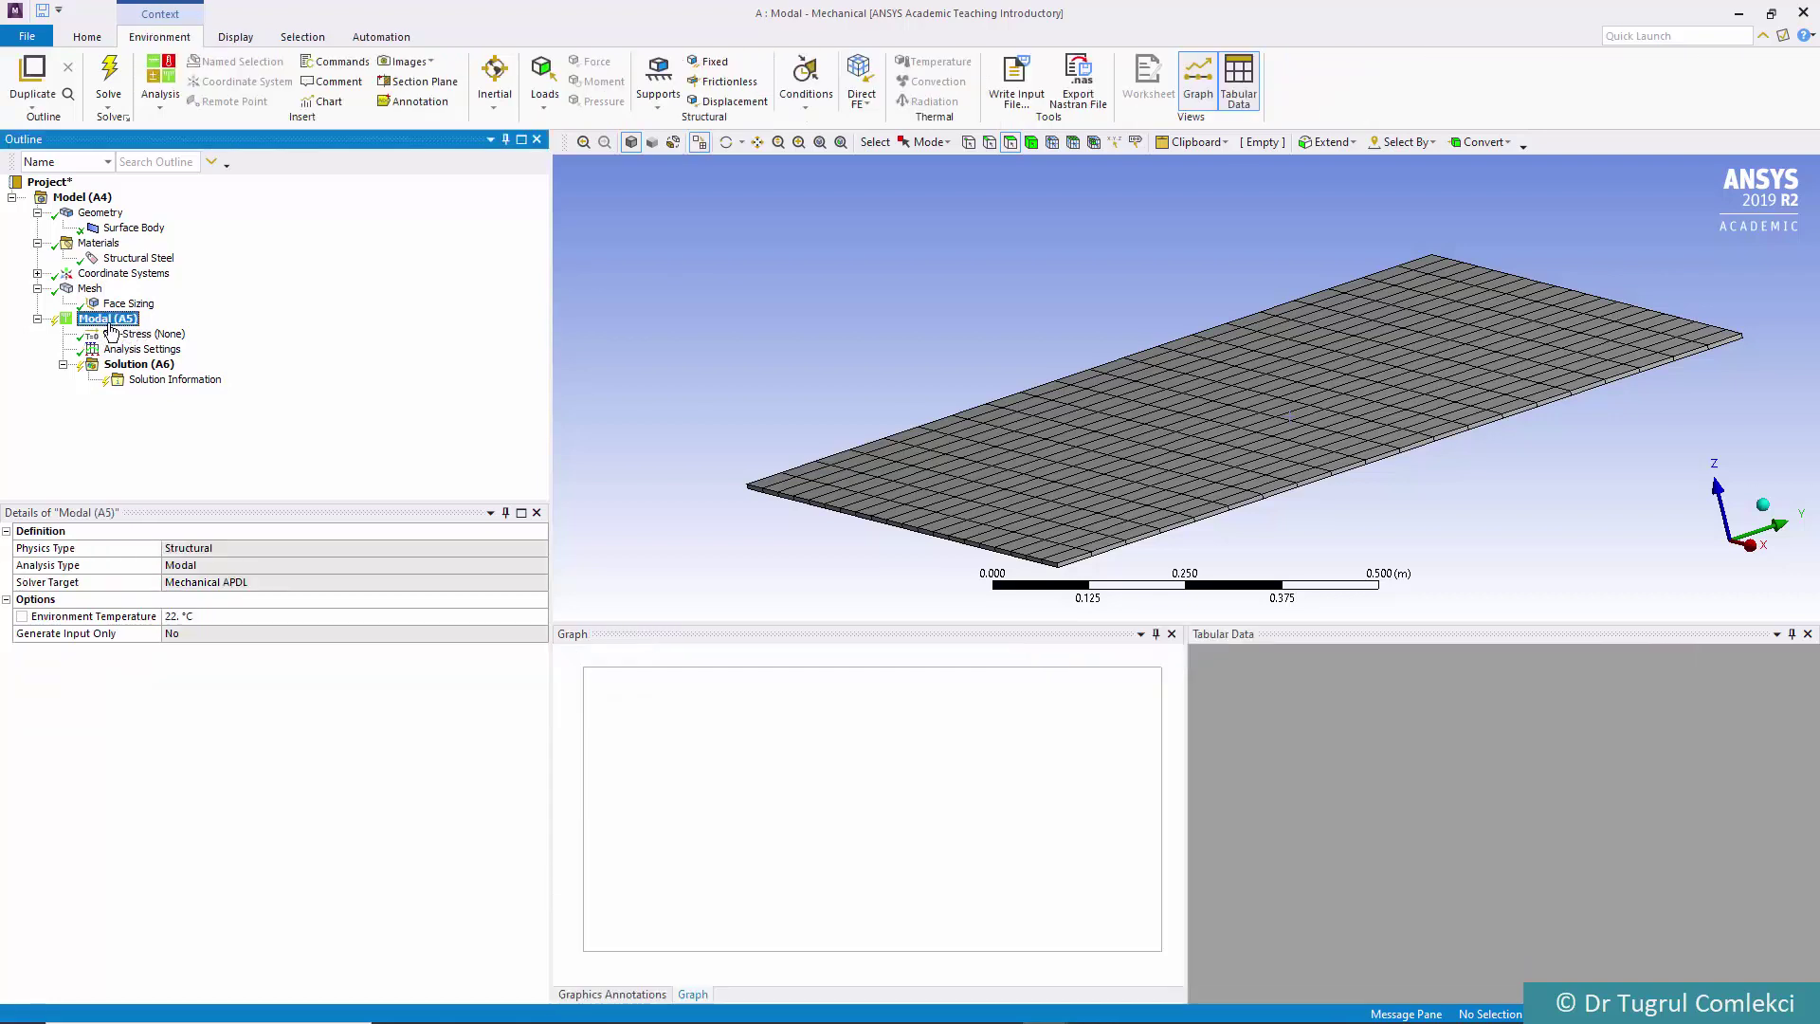
{"action": "left_click", "coordinate": [197, 616]}
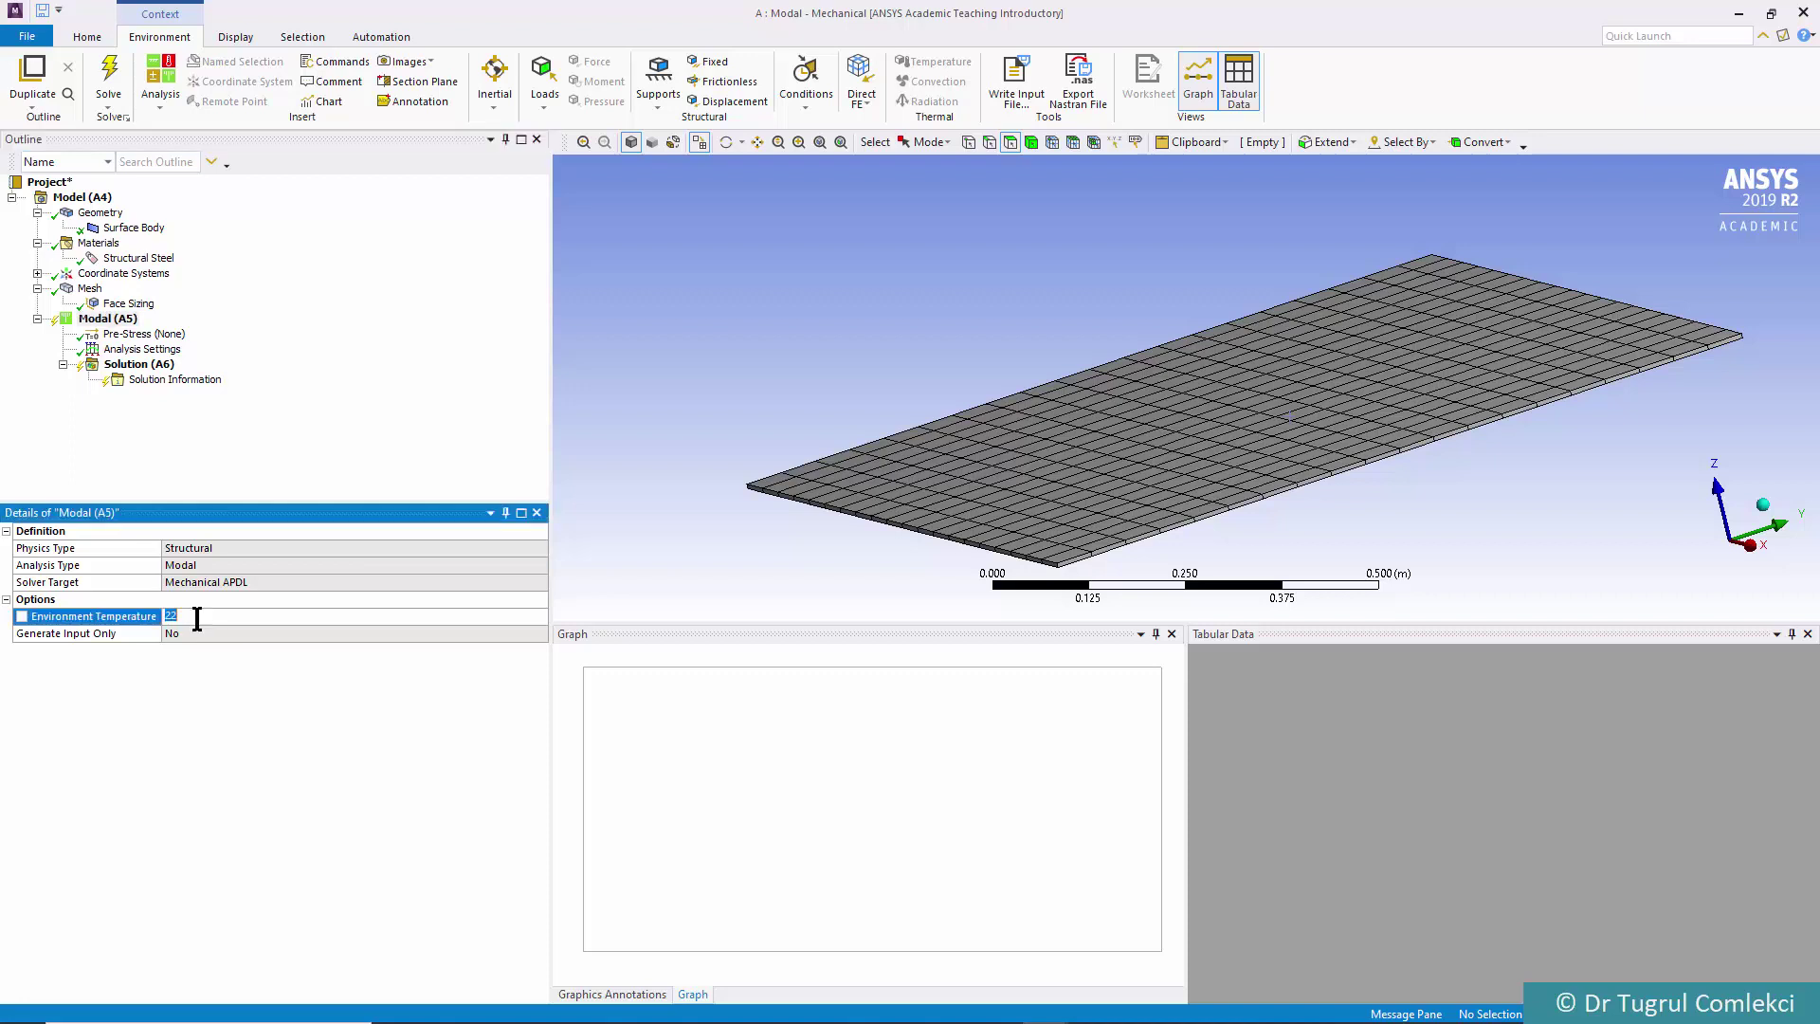
{"action": "left_click", "coordinate": [205, 617]}
{"action": "key", "text": "BackSpace"}
{"action": "key", "text": "BackSpace"}
{"action": "left_click", "coordinate": [122, 340]}
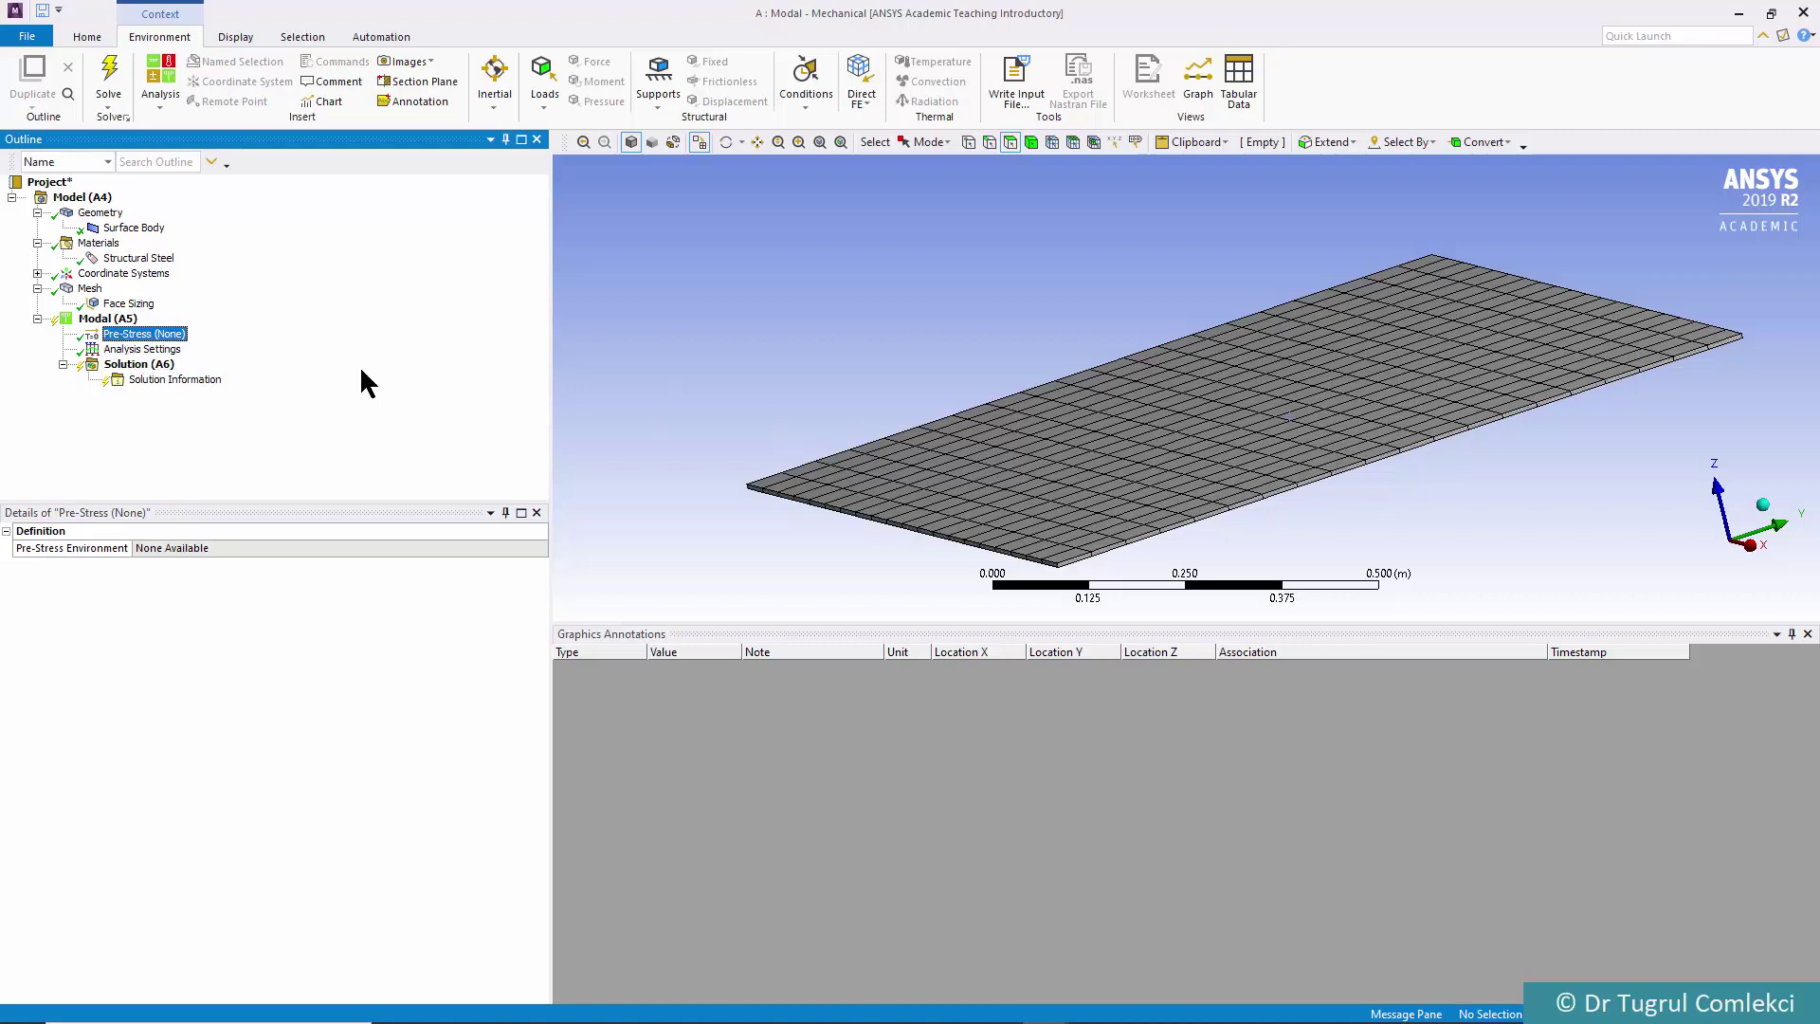
{"action": "left_click", "coordinate": [159, 351]}
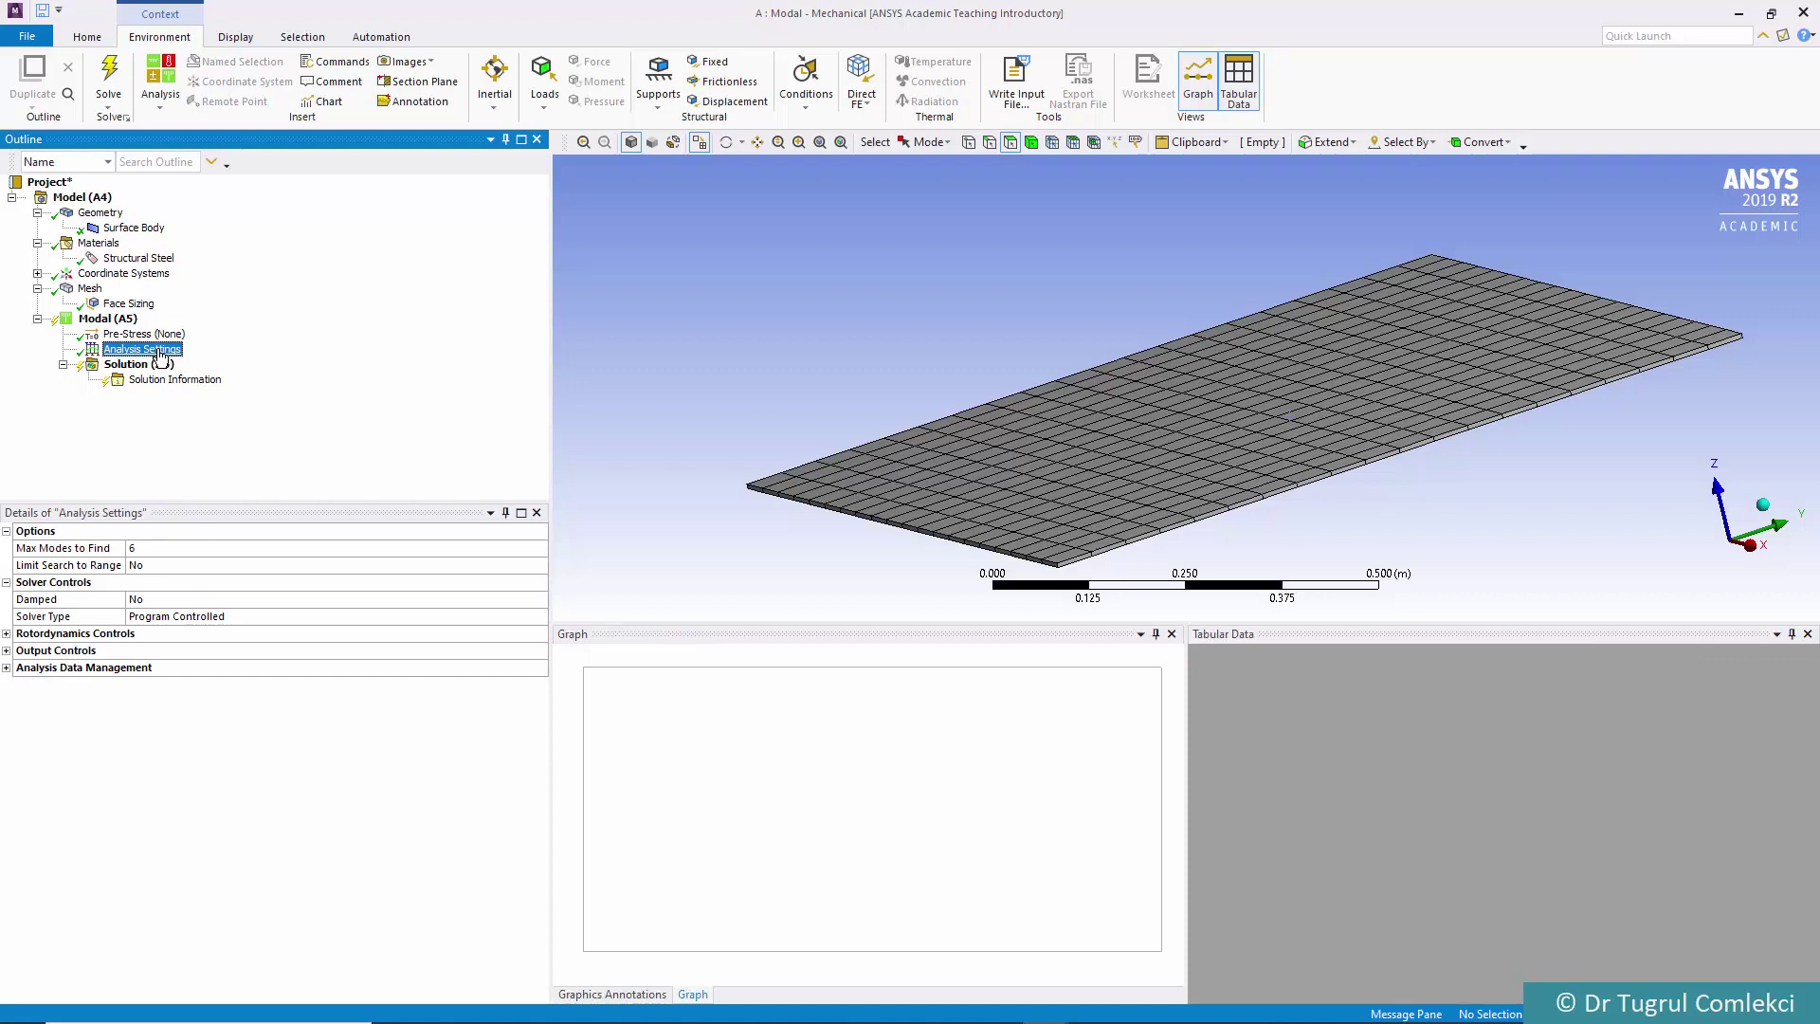
{"action": "left_click", "coordinate": [147, 548]}
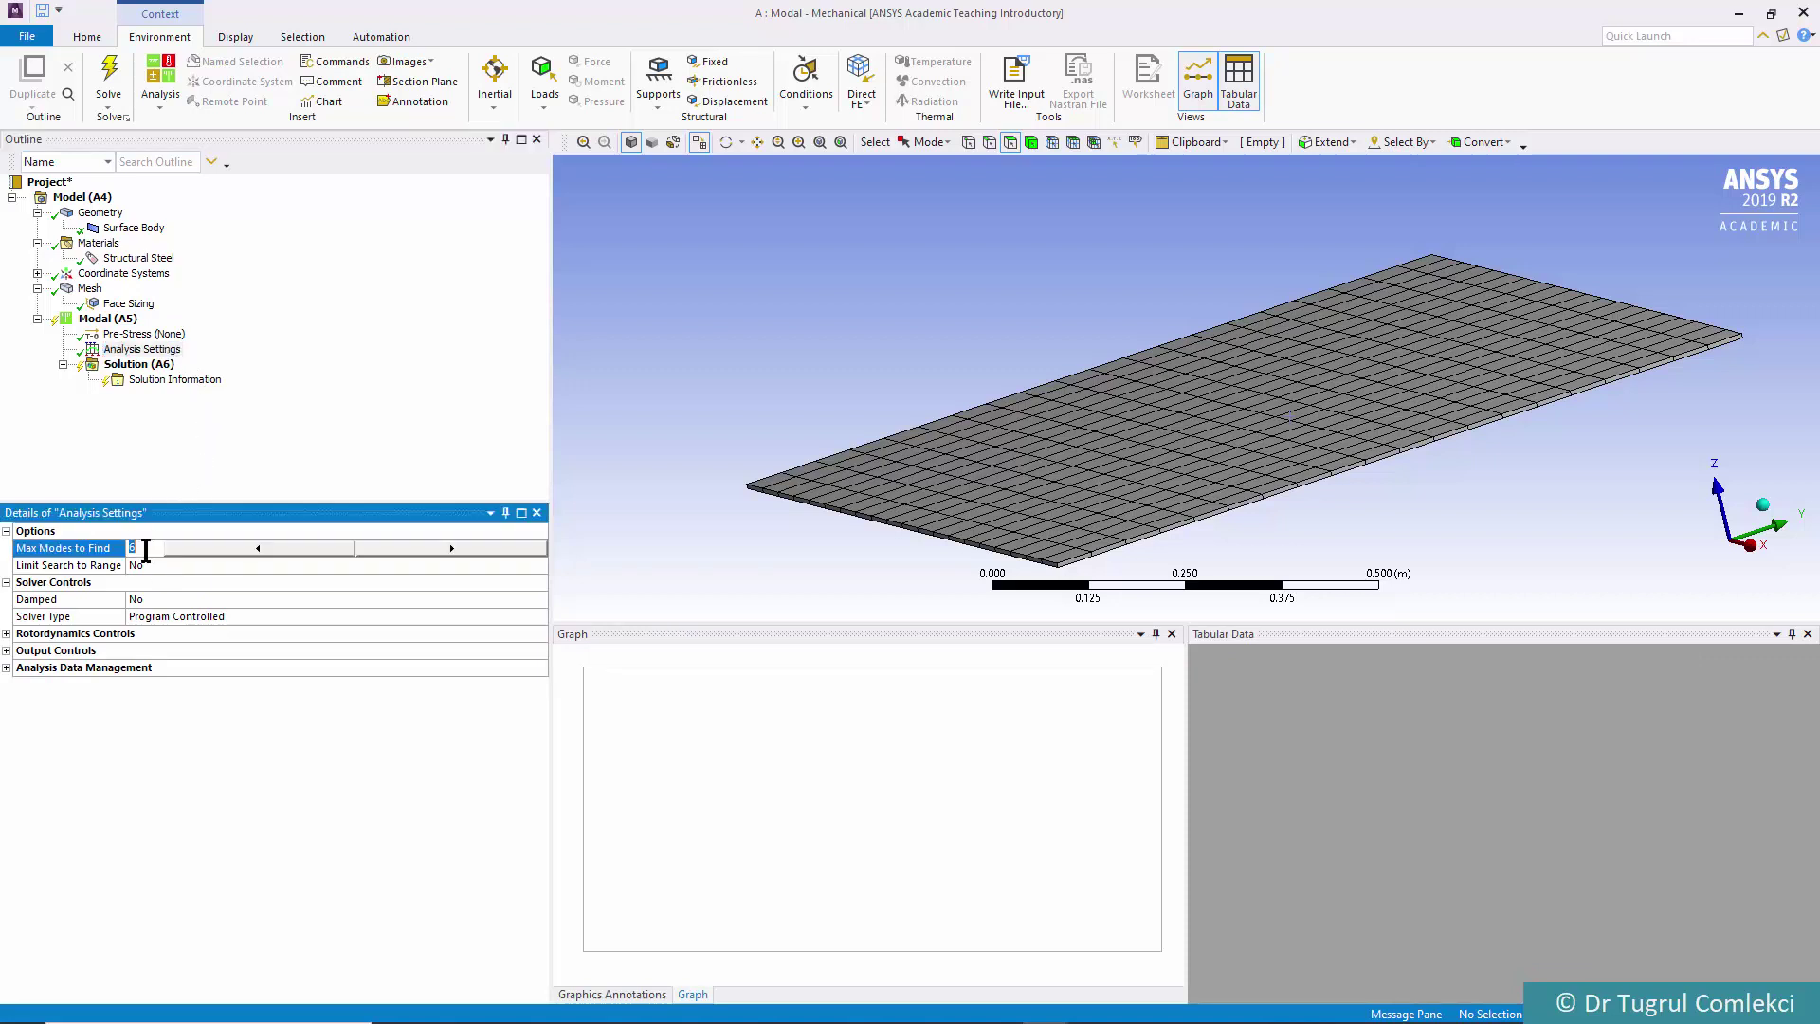
{"action": "left_click", "coordinate": [160, 599]}
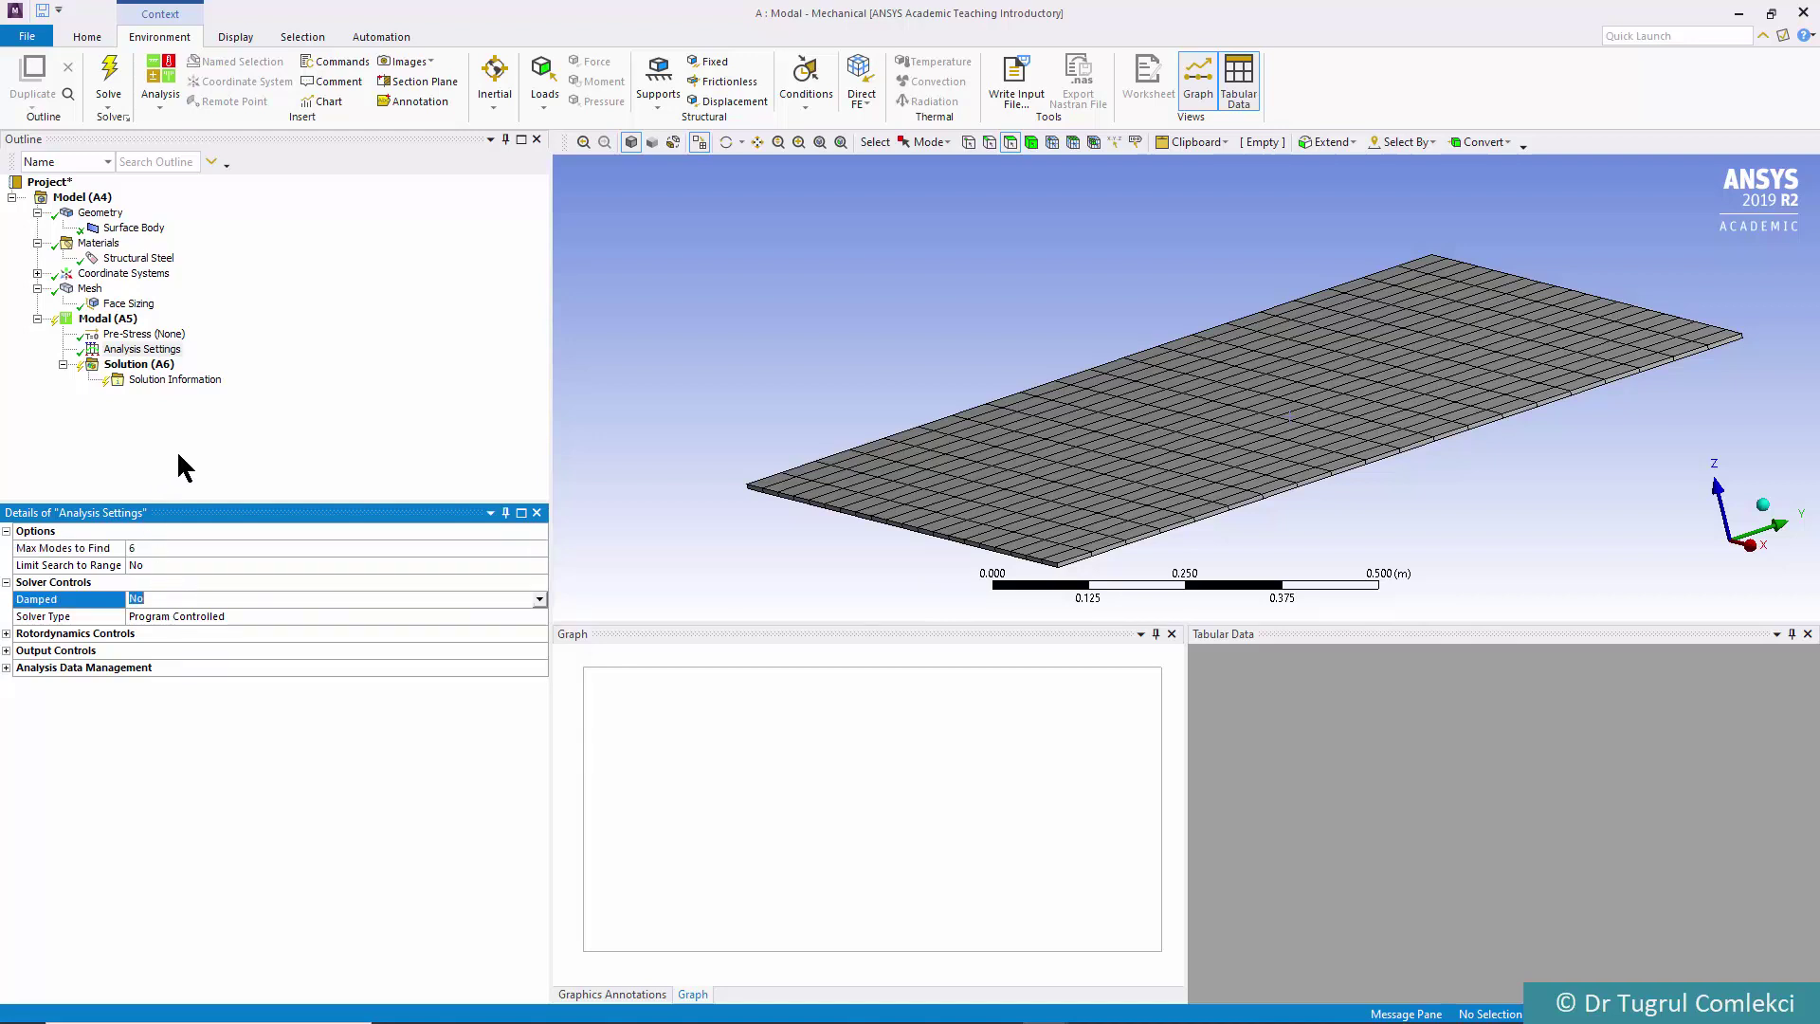
Insert a Total Deformation result under the modal solution
{"action": "left_click", "coordinate": [133, 368]}
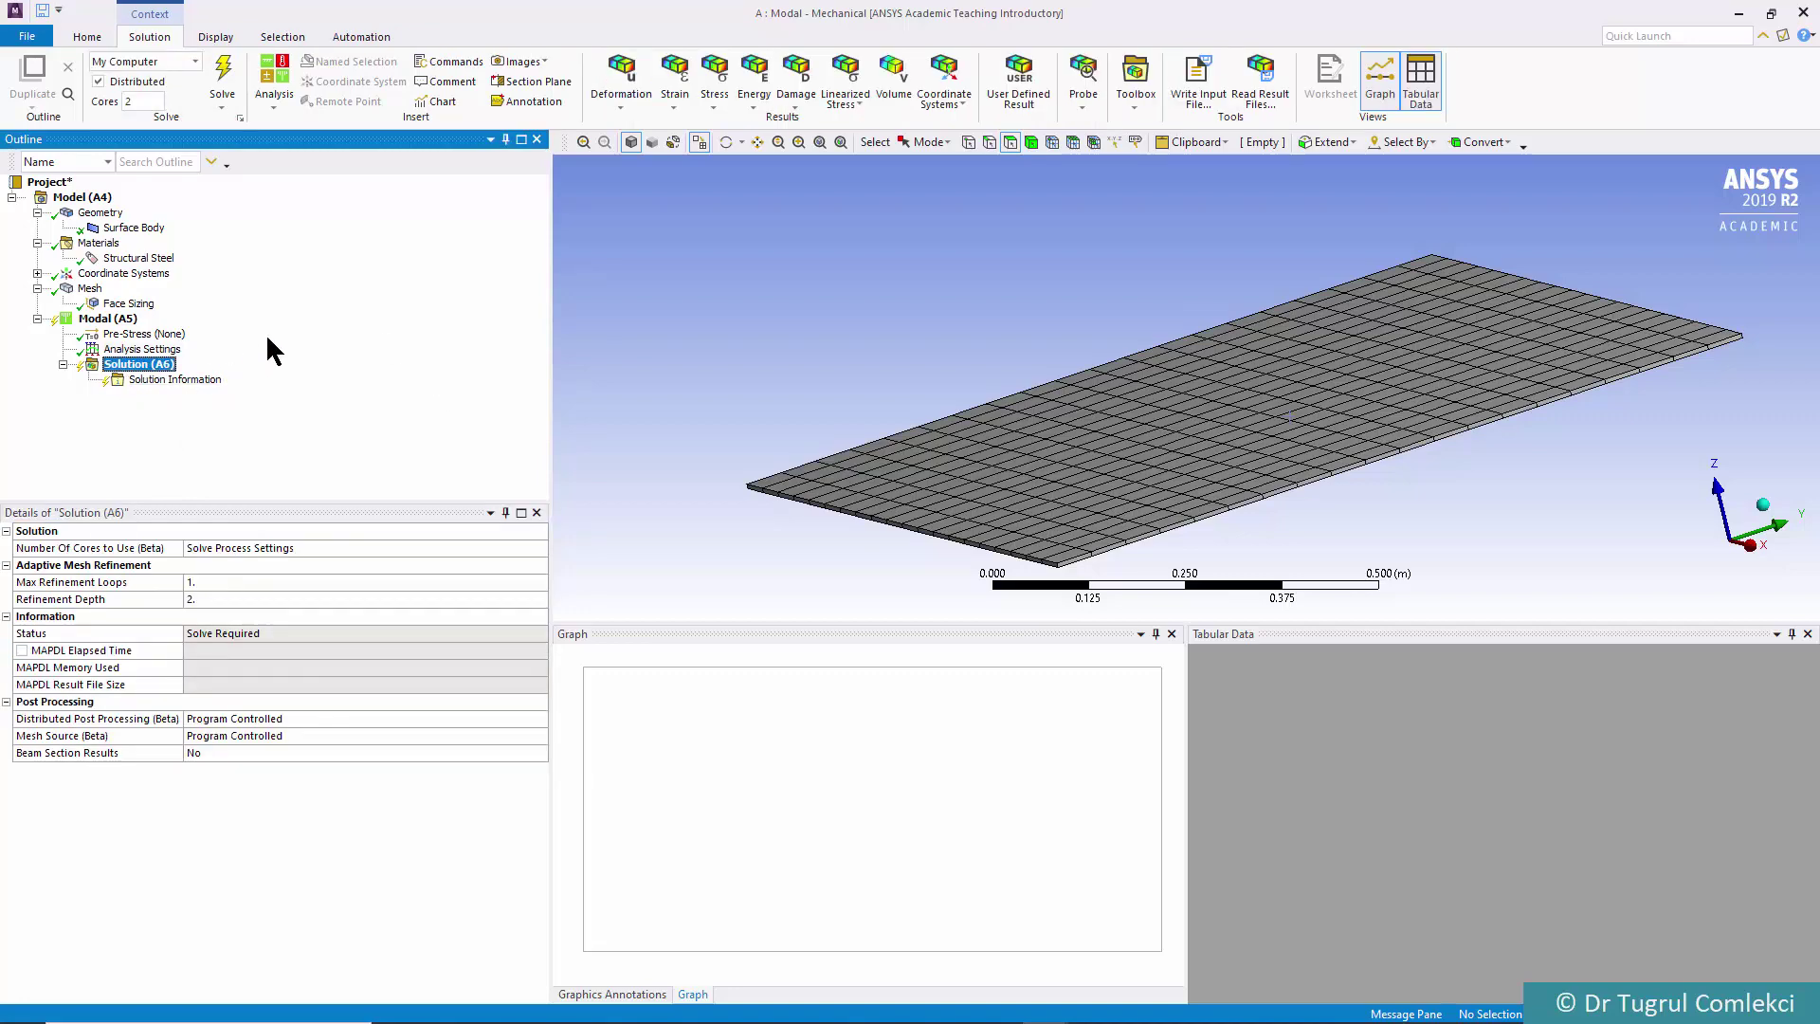
{"action": "left_click", "coordinate": [621, 95]}
{"action": "left_click", "coordinate": [631, 123]}
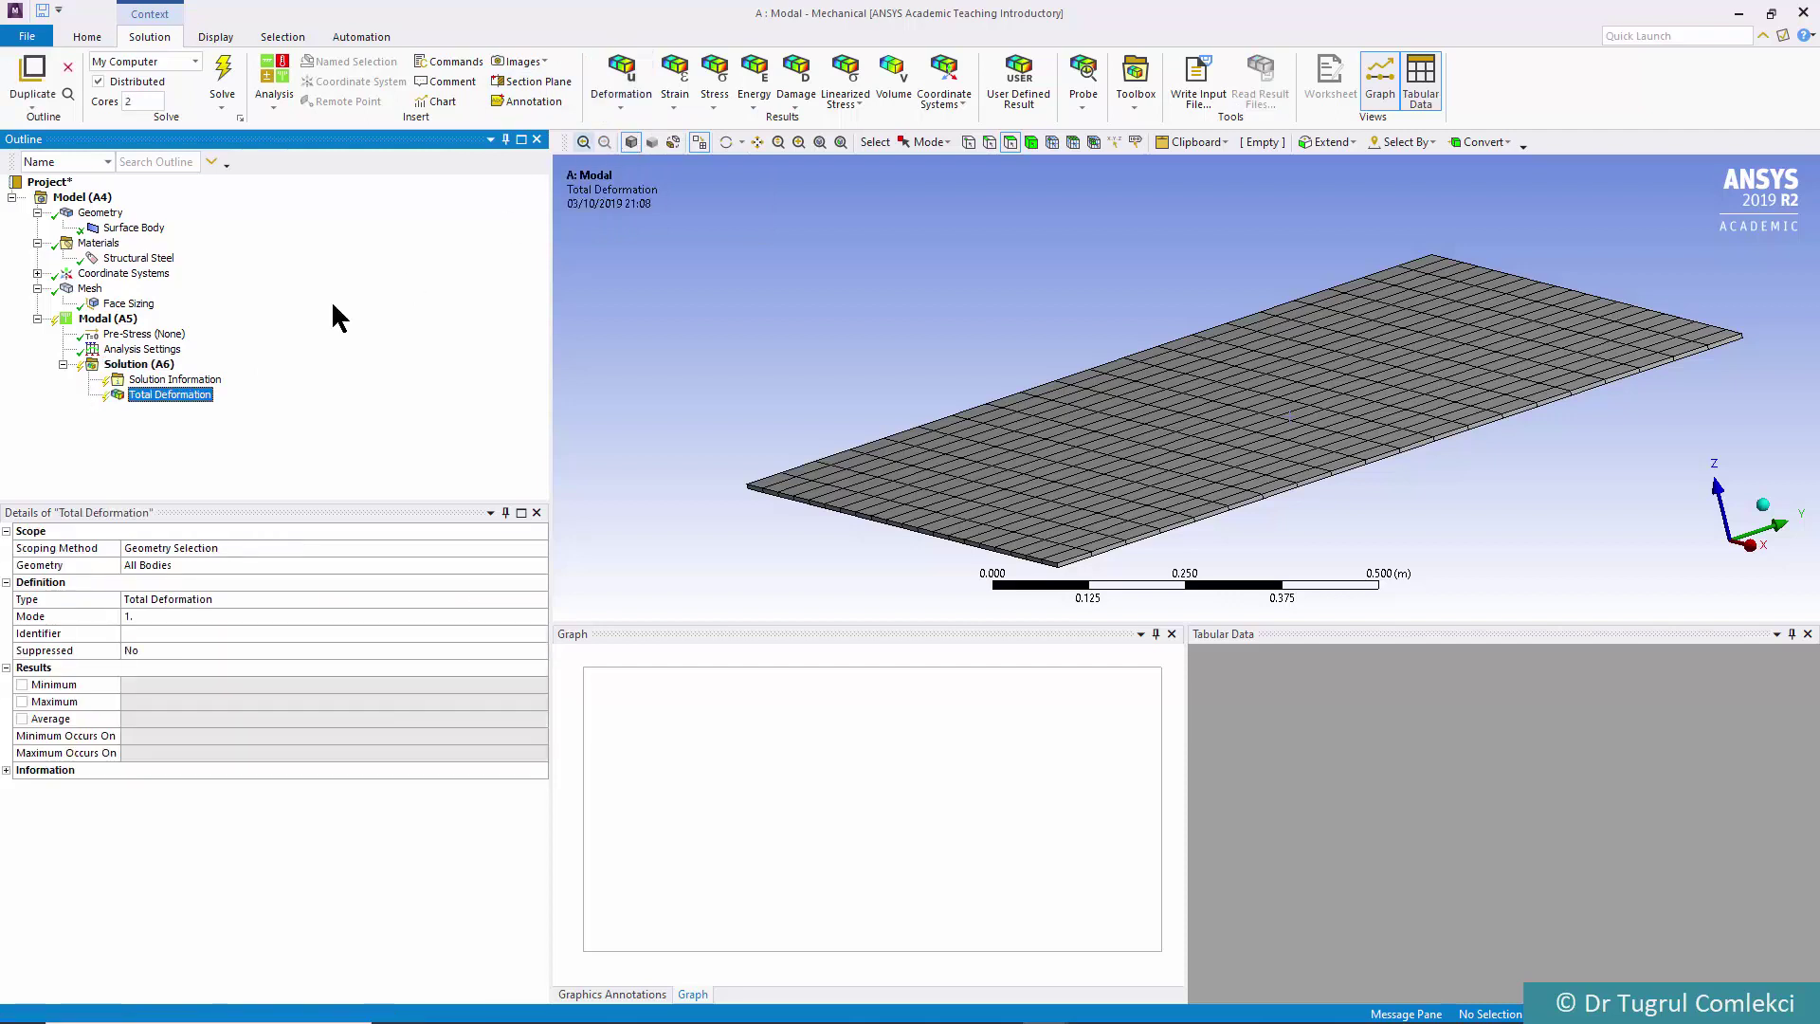
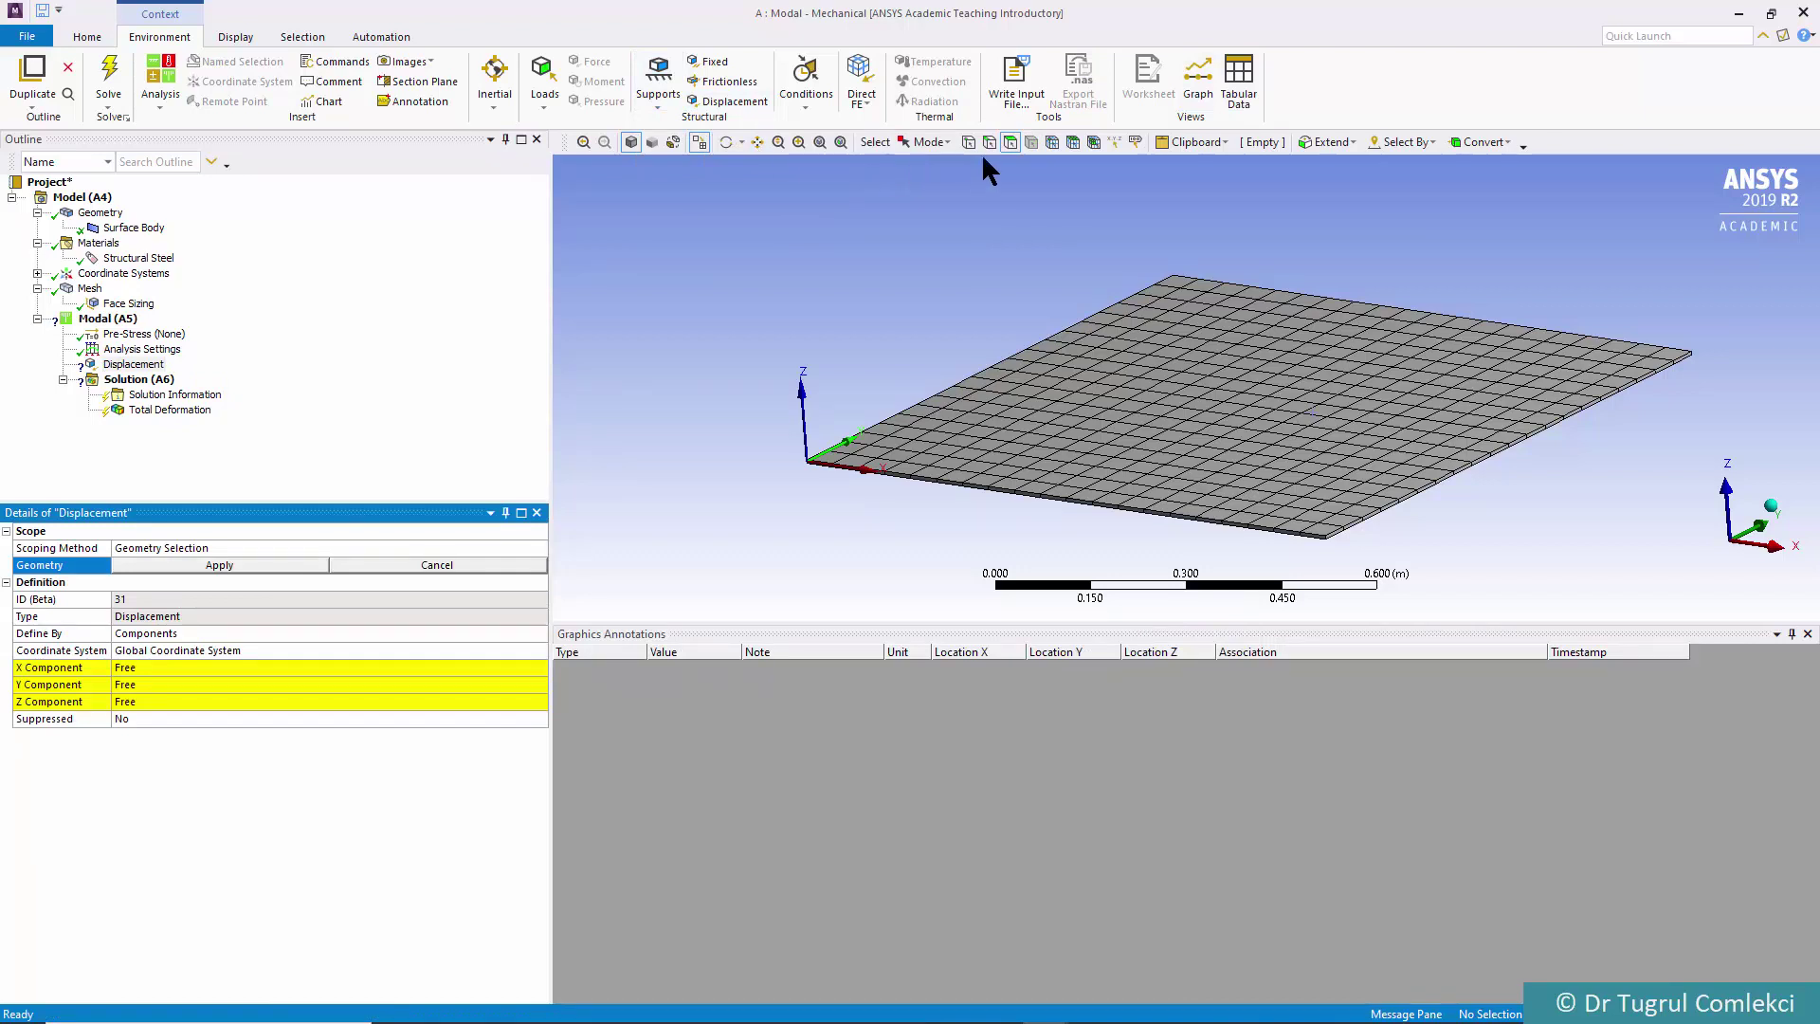
Scope the Displacement support to all four edges of the plate and set its Z component to 0 m
{"action": "left_click", "coordinate": [989, 141]}
{"action": "left_click", "coordinate": [1017, 356]}
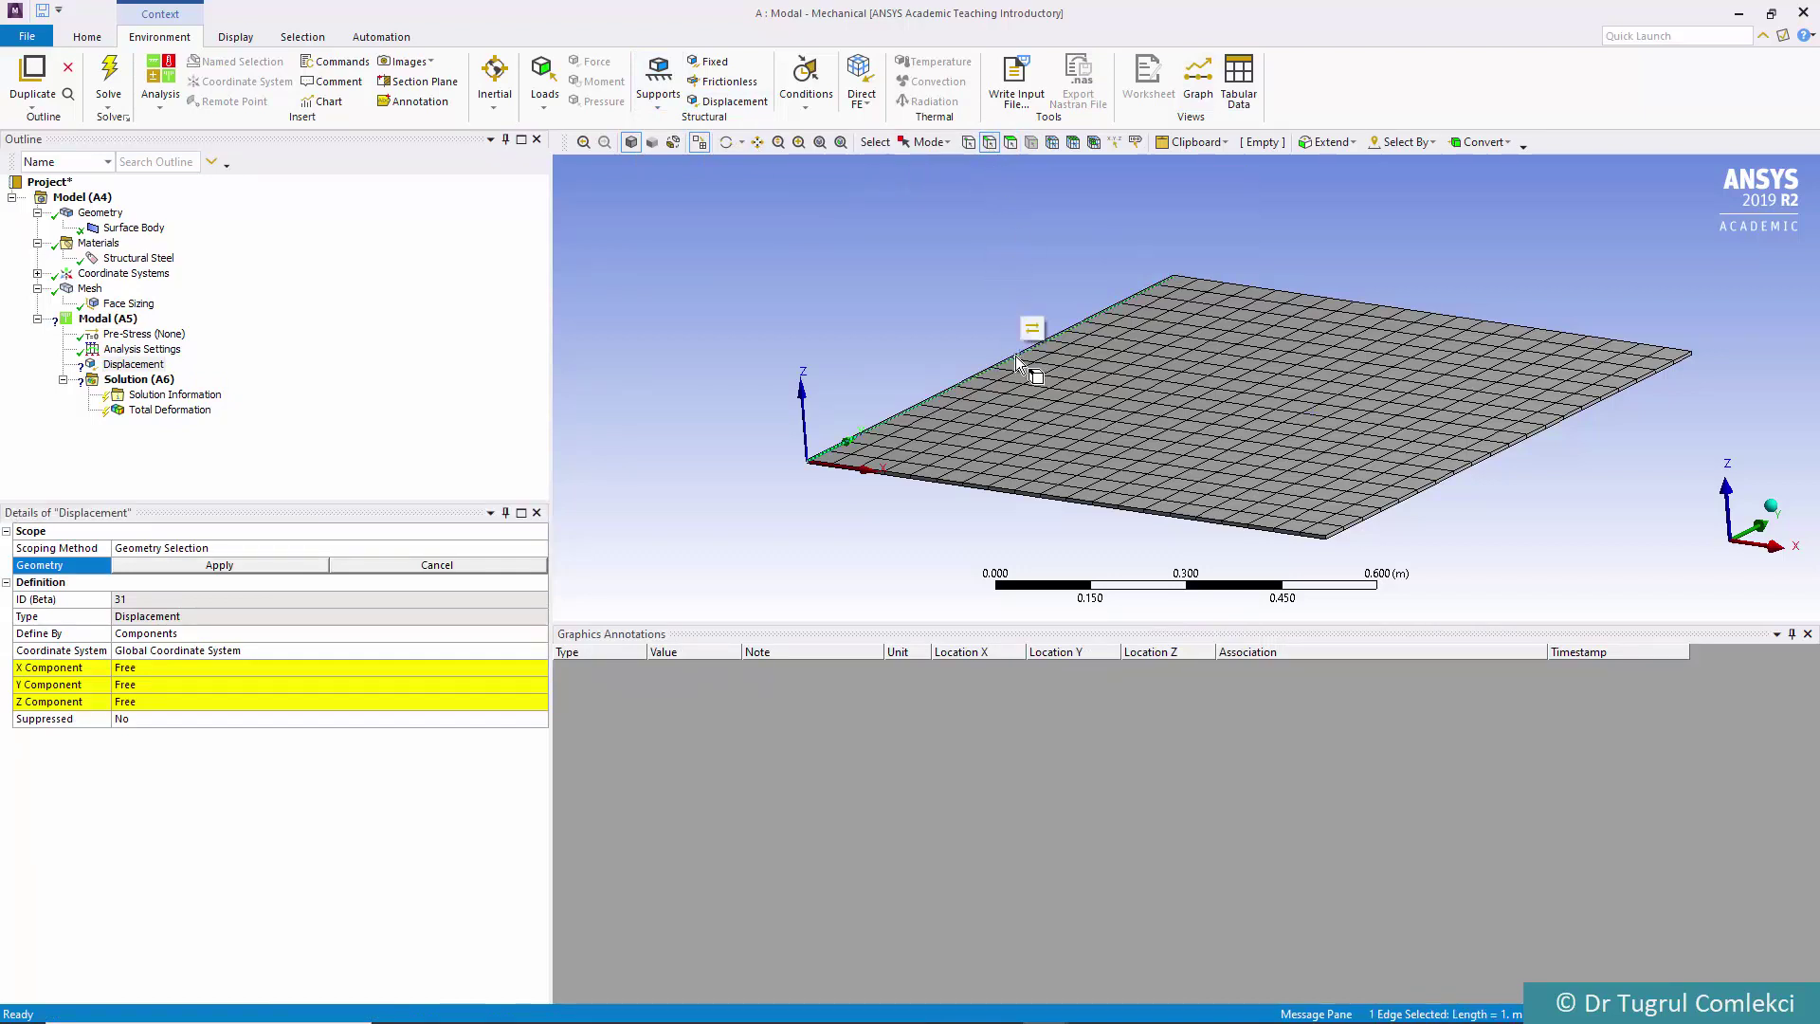
{"action": "left_click", "coordinate": [1064, 502]}
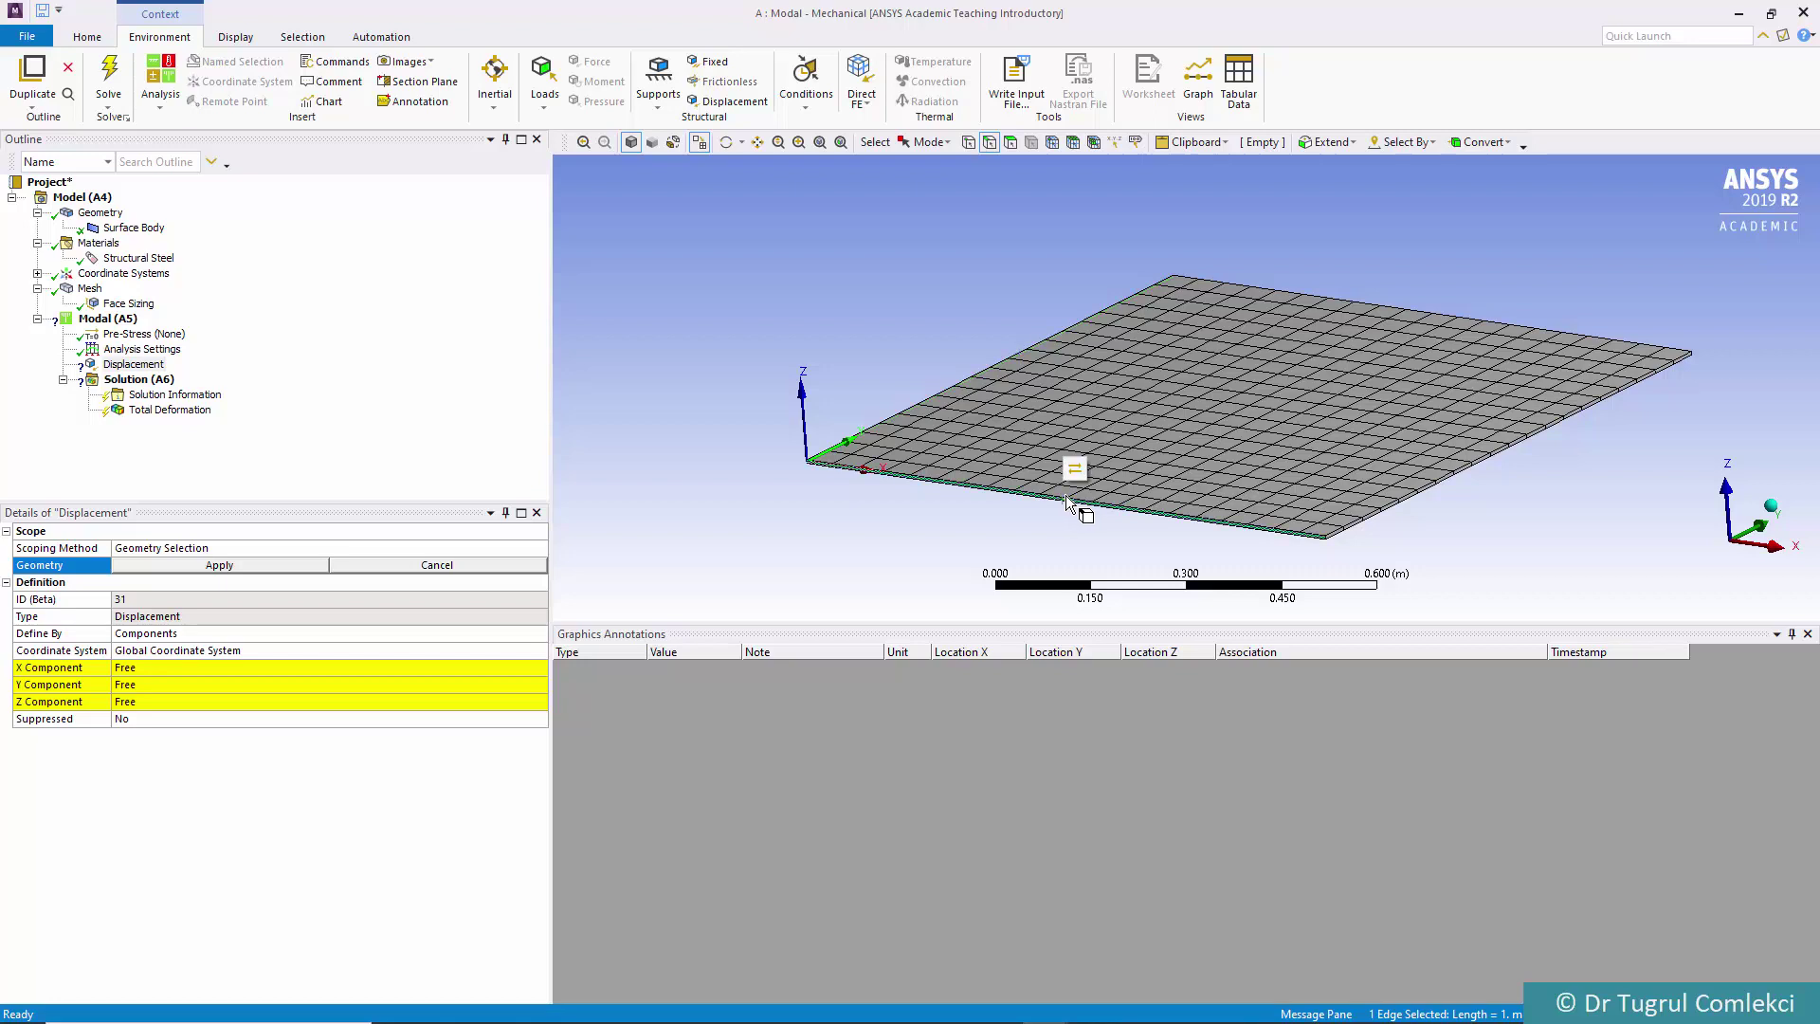
{"action": "left_click", "coordinate": [1468, 472], "text": "ctrl"}
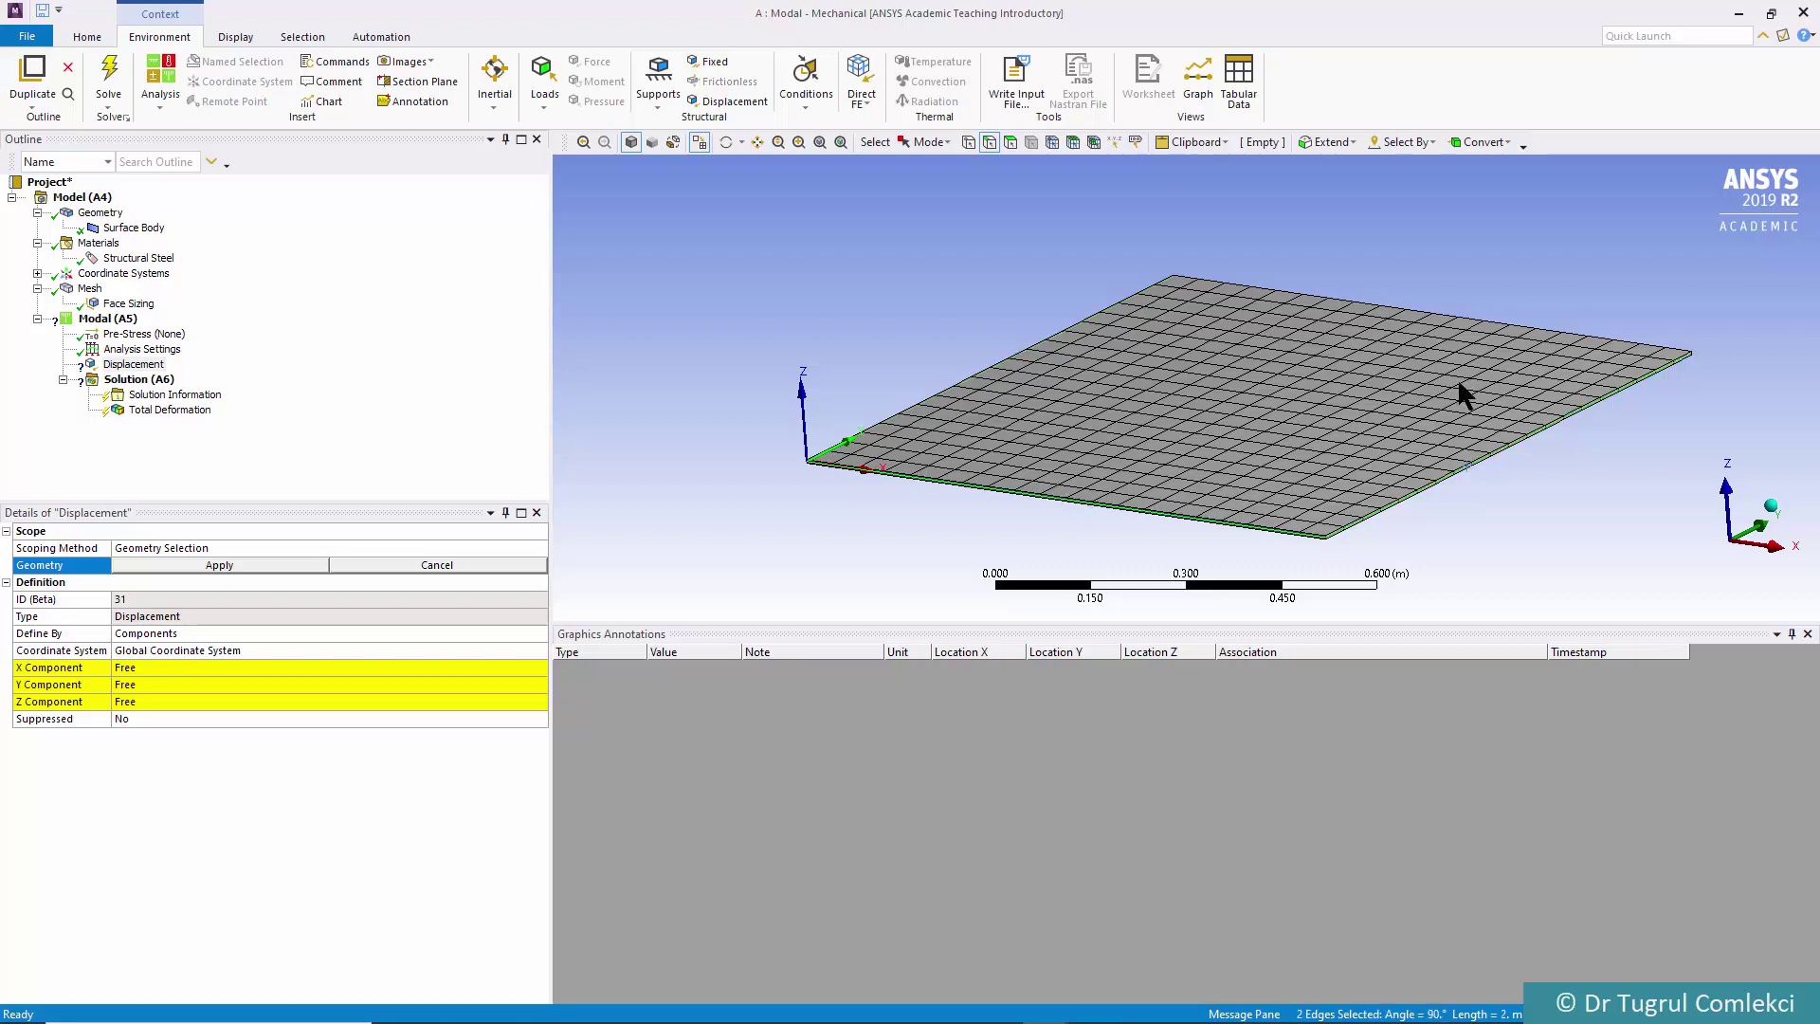
{"action": "left_click", "coordinate": [1402, 310], "text": "ctrl"}
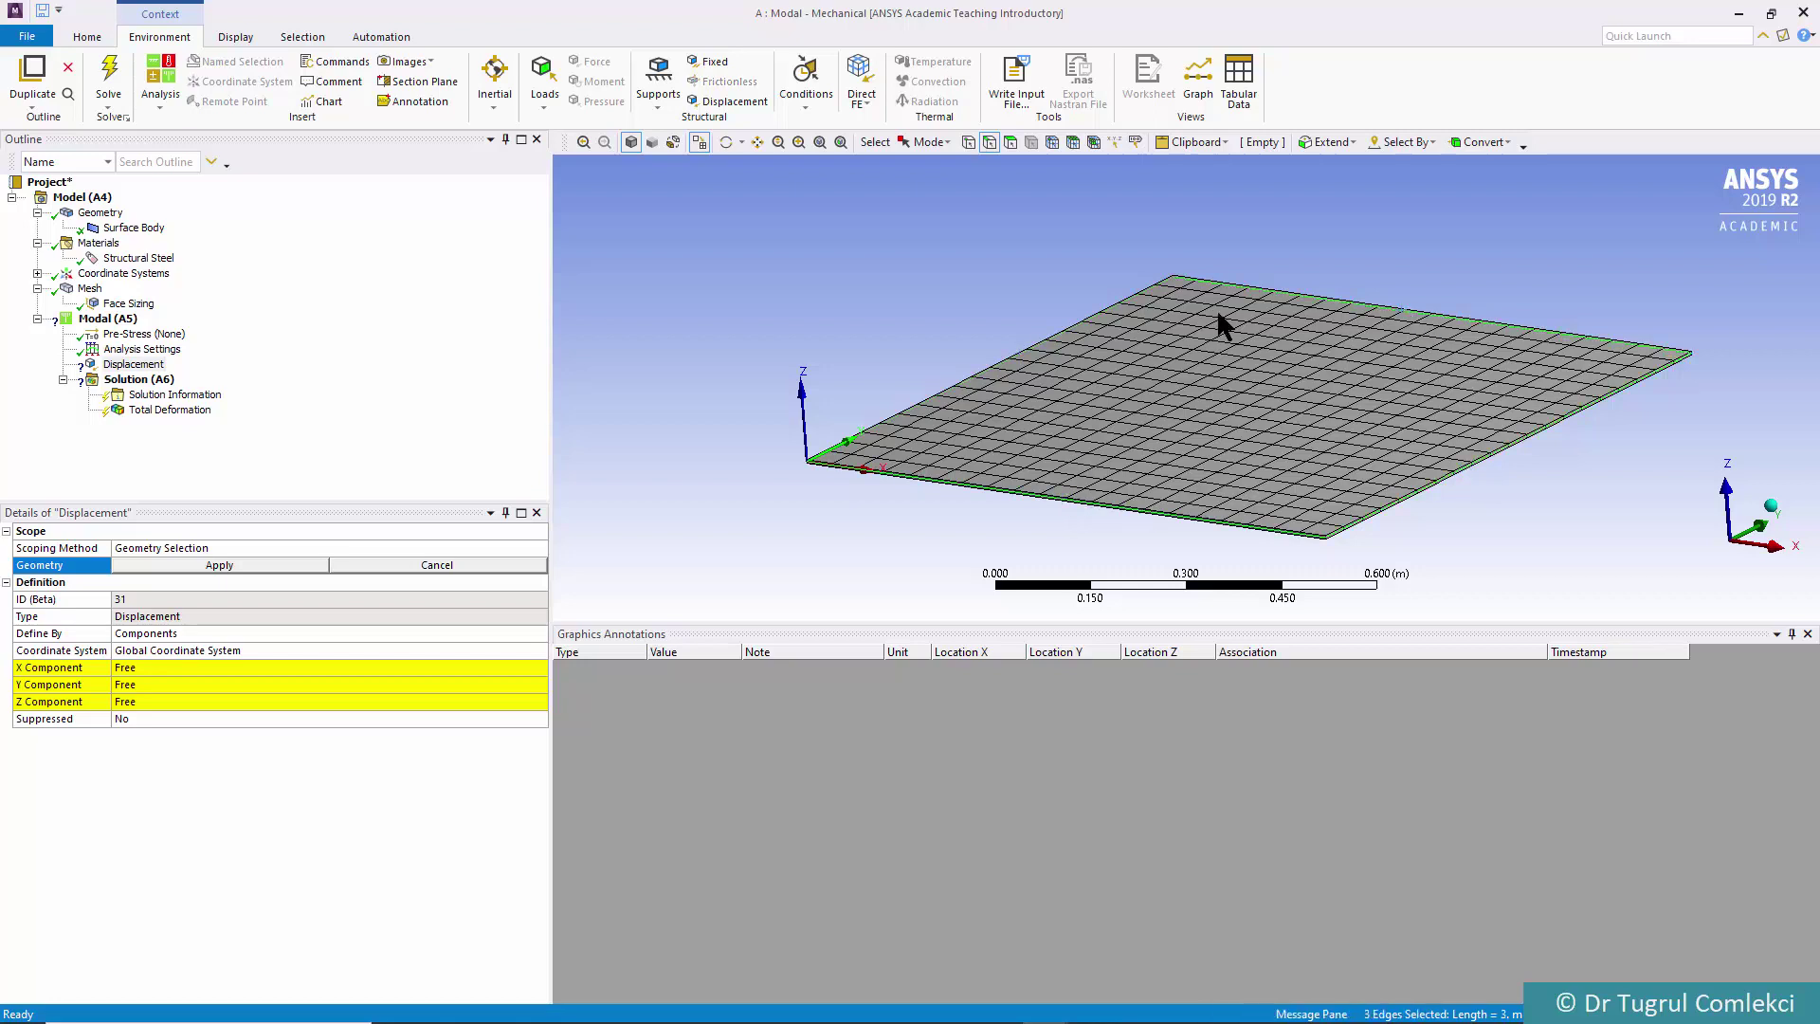
{"action": "left_click", "coordinate": [1018, 357], "text": "ctrl"}
{"action": "left_click", "coordinate": [254, 561]}
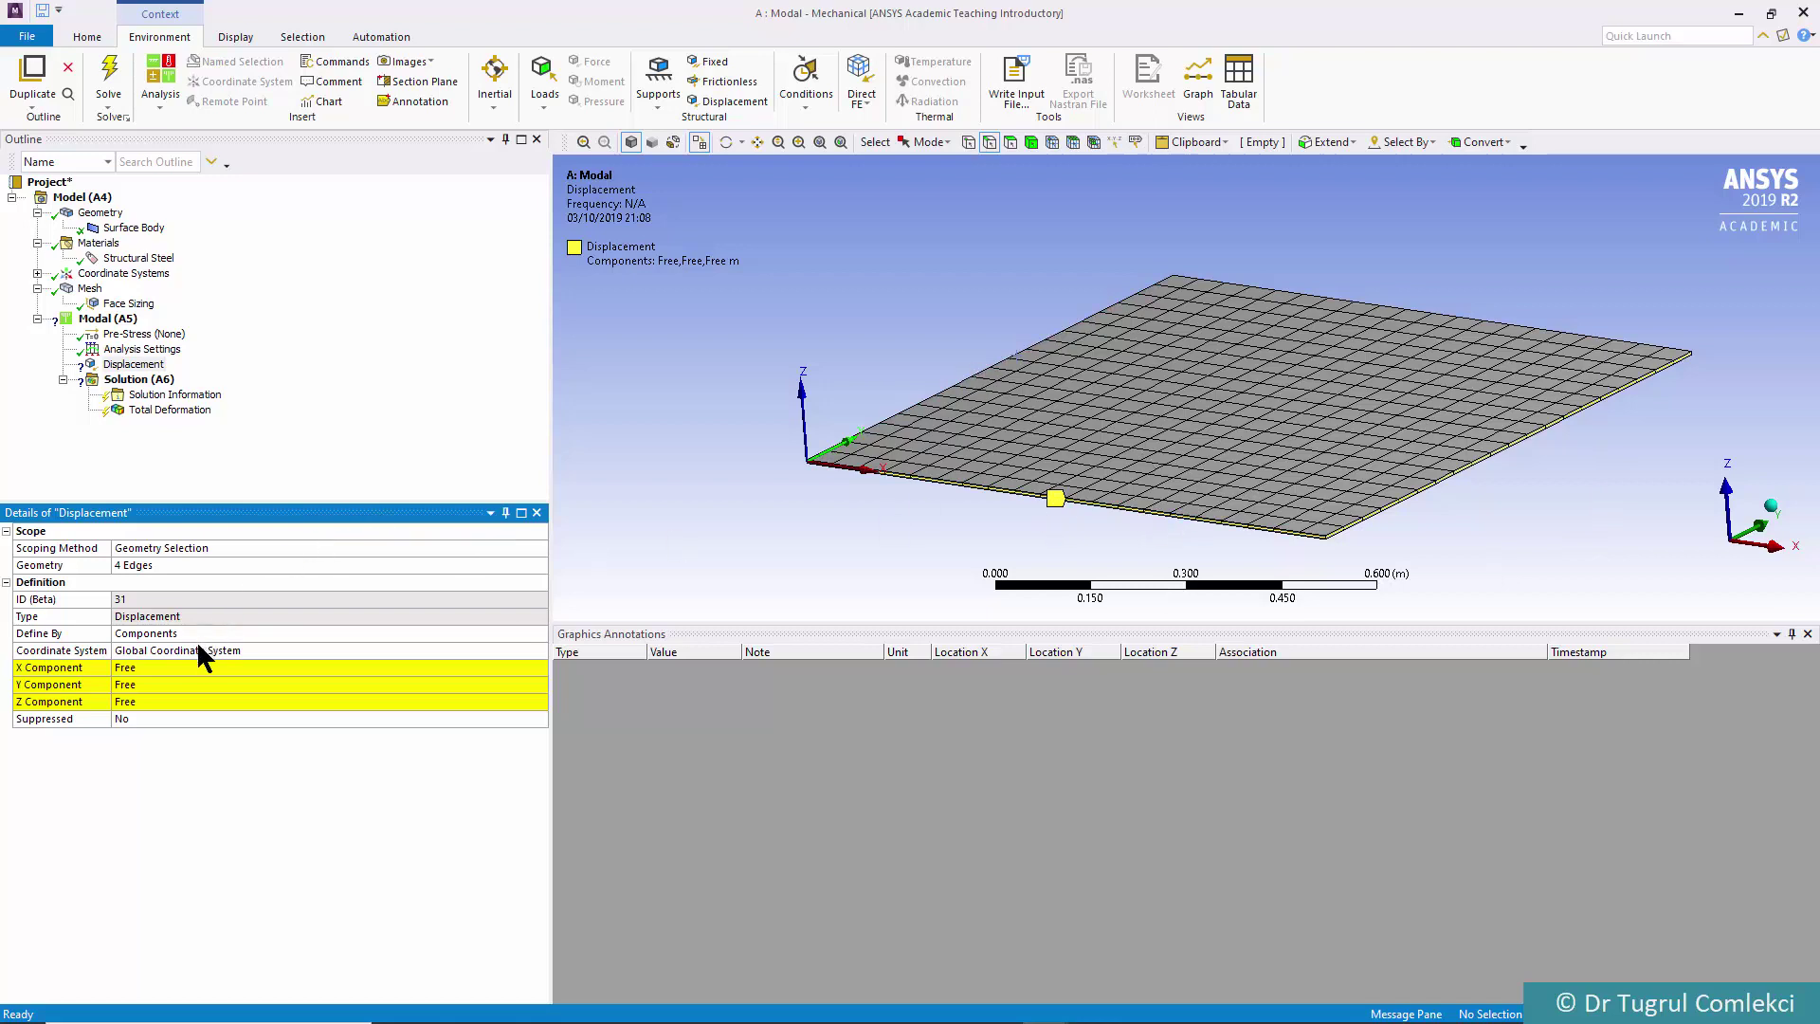
{"action": "left_click", "coordinate": [143, 701]}
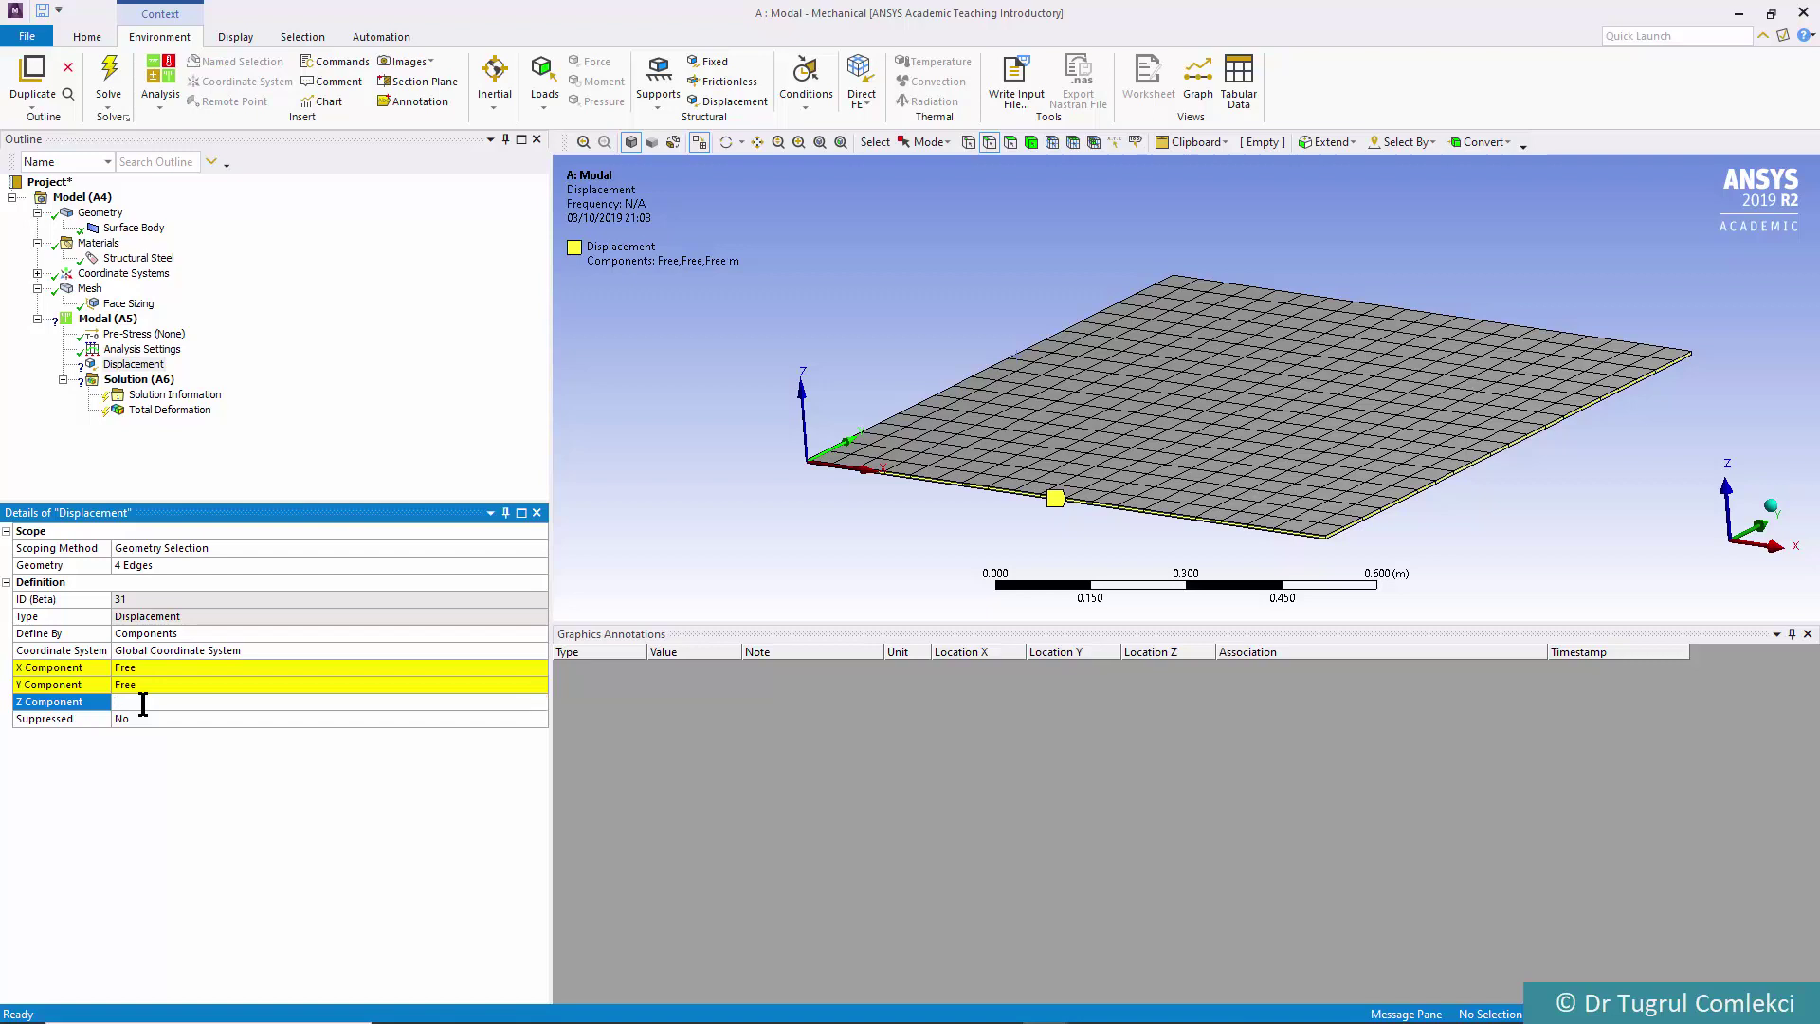
{"action": "key", "text": "Return"}
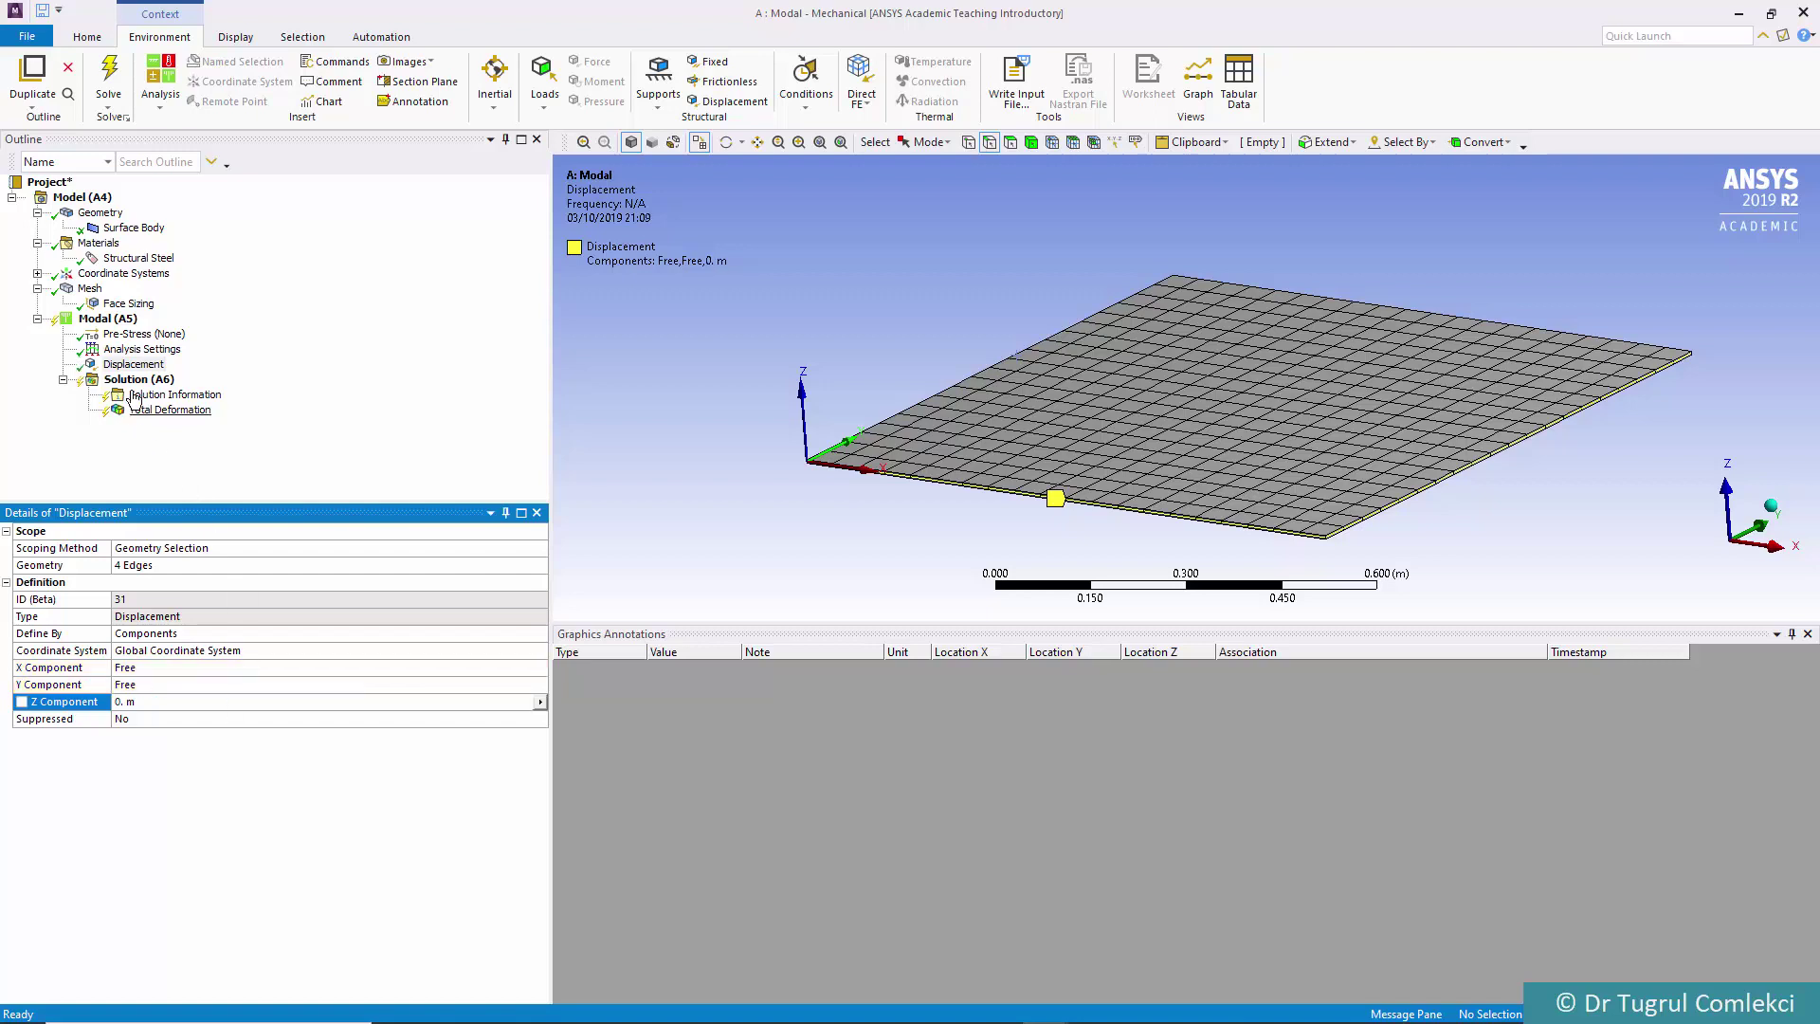
Add a displacement support on the plate's corner vertex at the origin with X, Y and Z components set to 0 m
{"action": "left_click", "coordinate": [124, 320]}
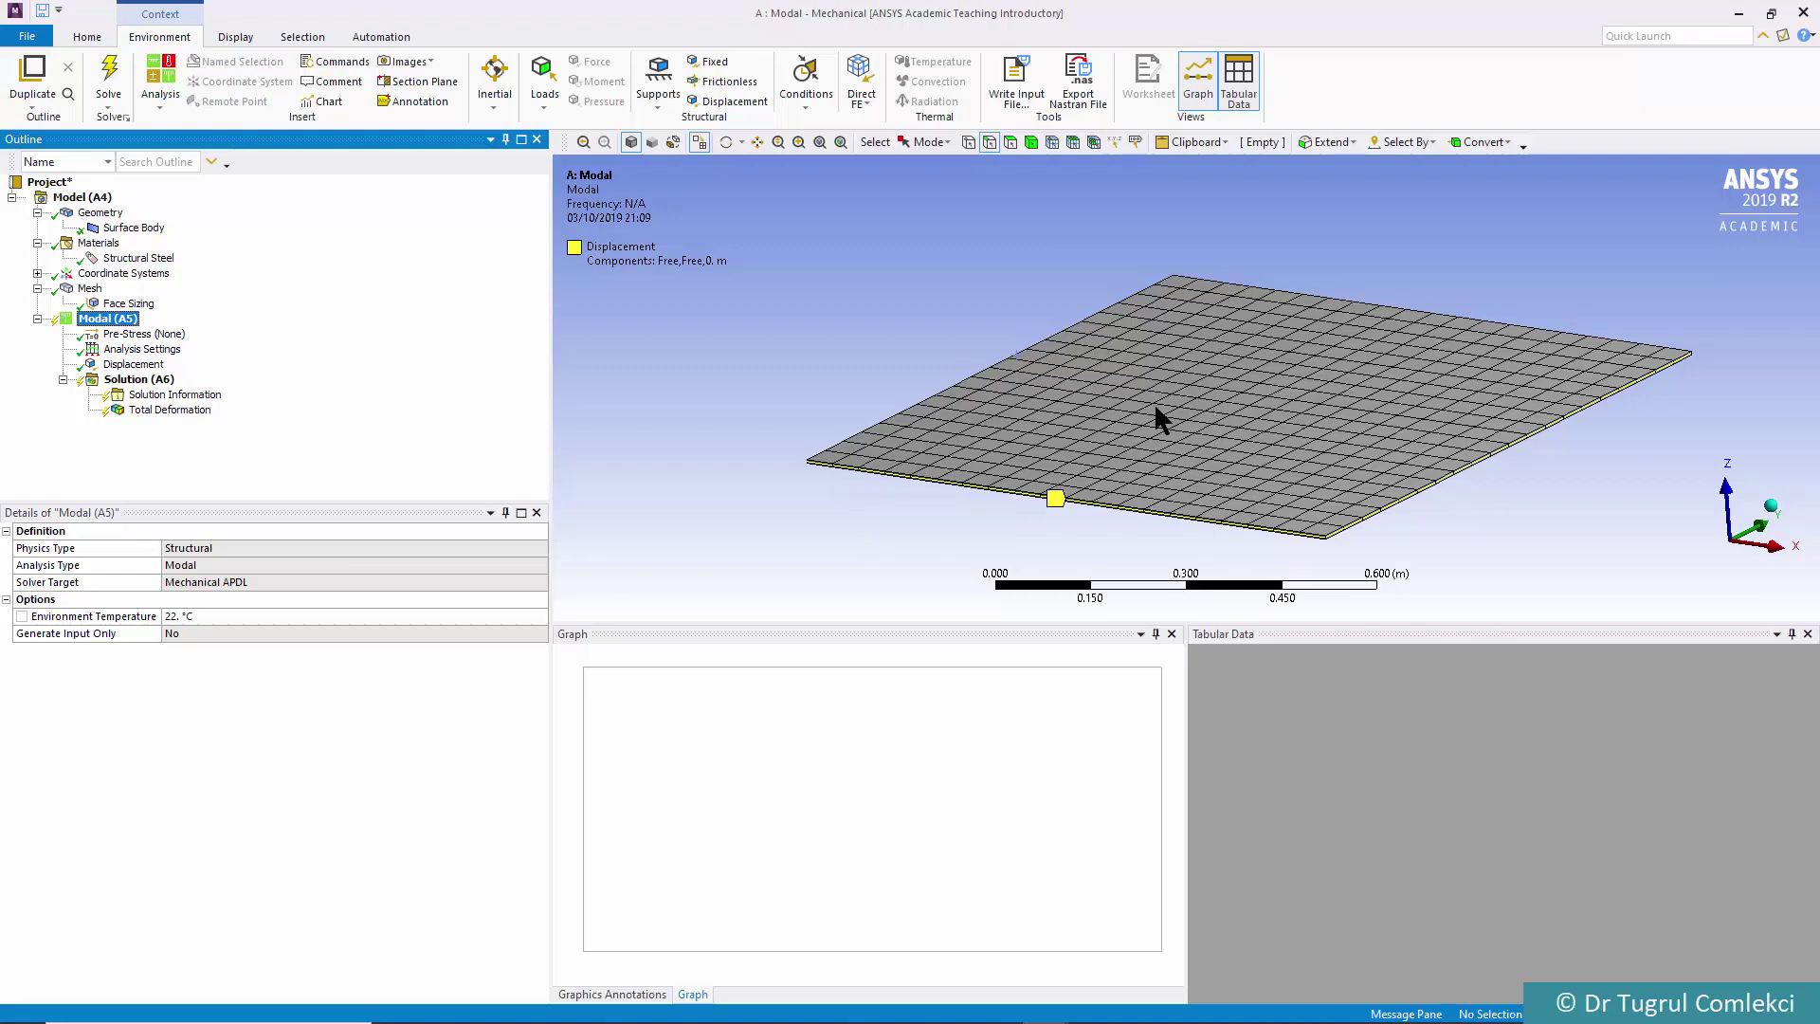
{"action": "middle_click_drag", "start_coordinate": [1226, 392], "coordinate": [1287, 406]}
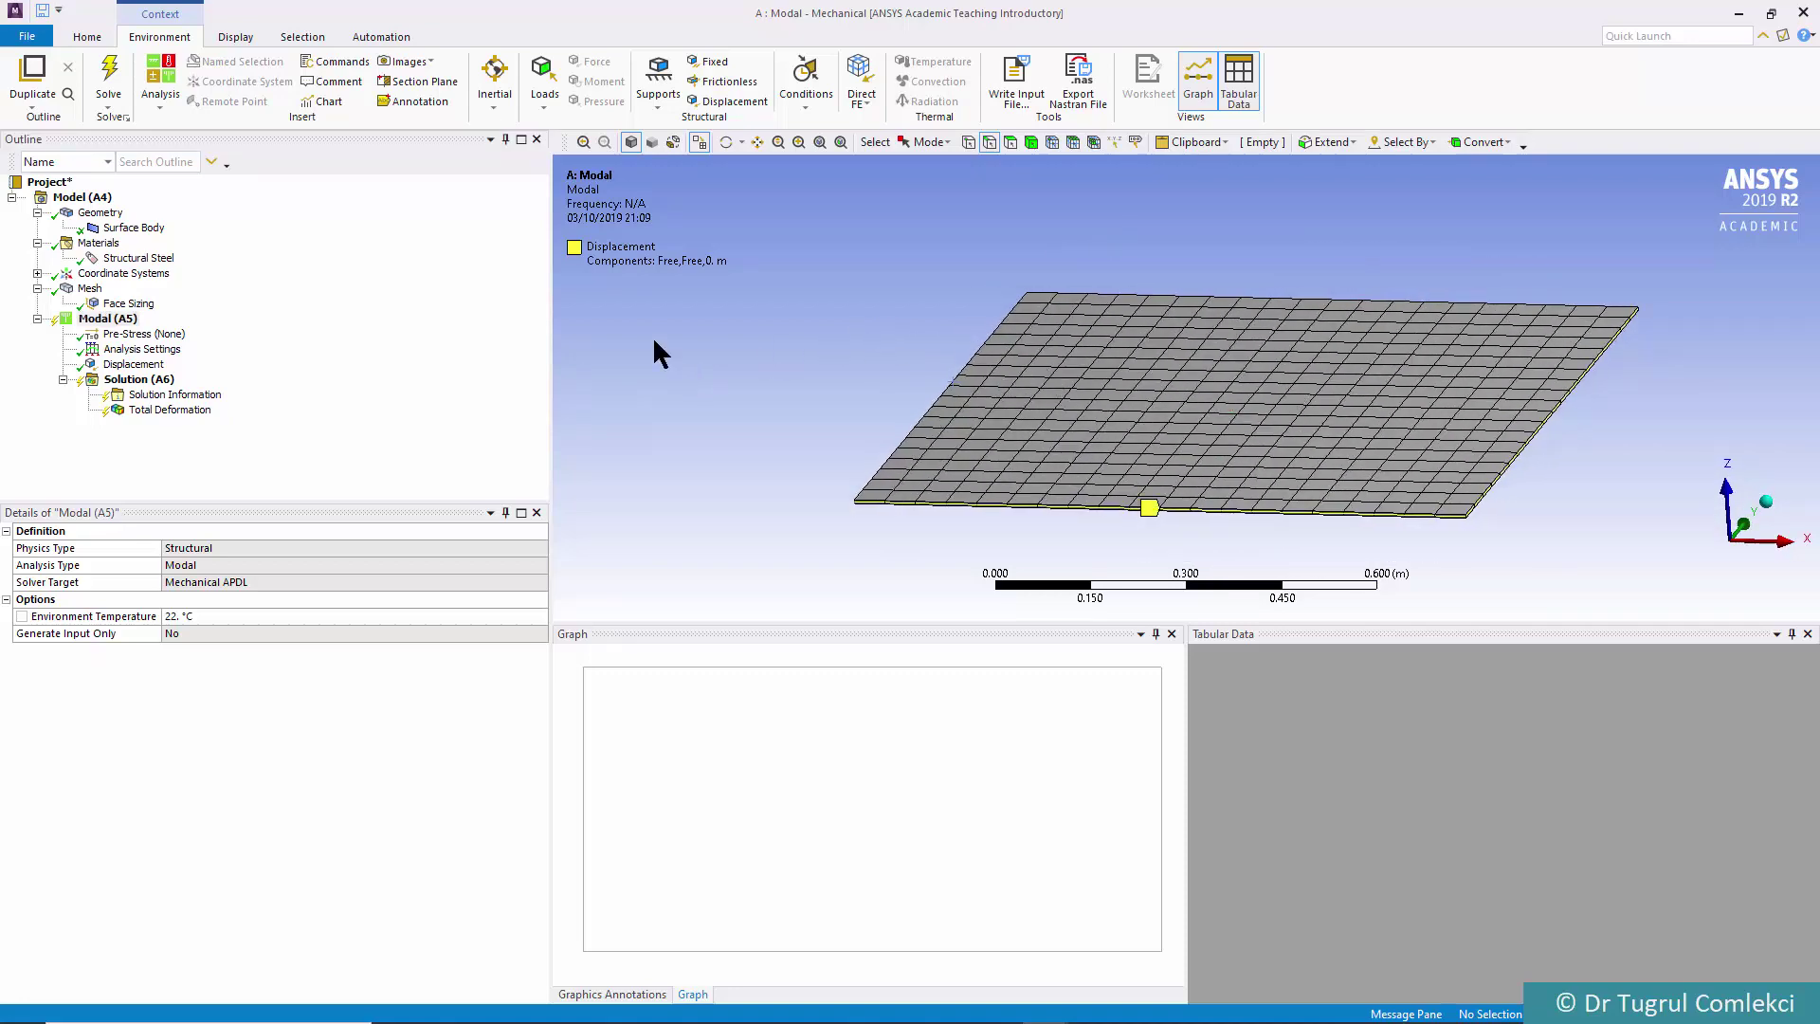
{"action": "left_click", "coordinate": [107, 320]}
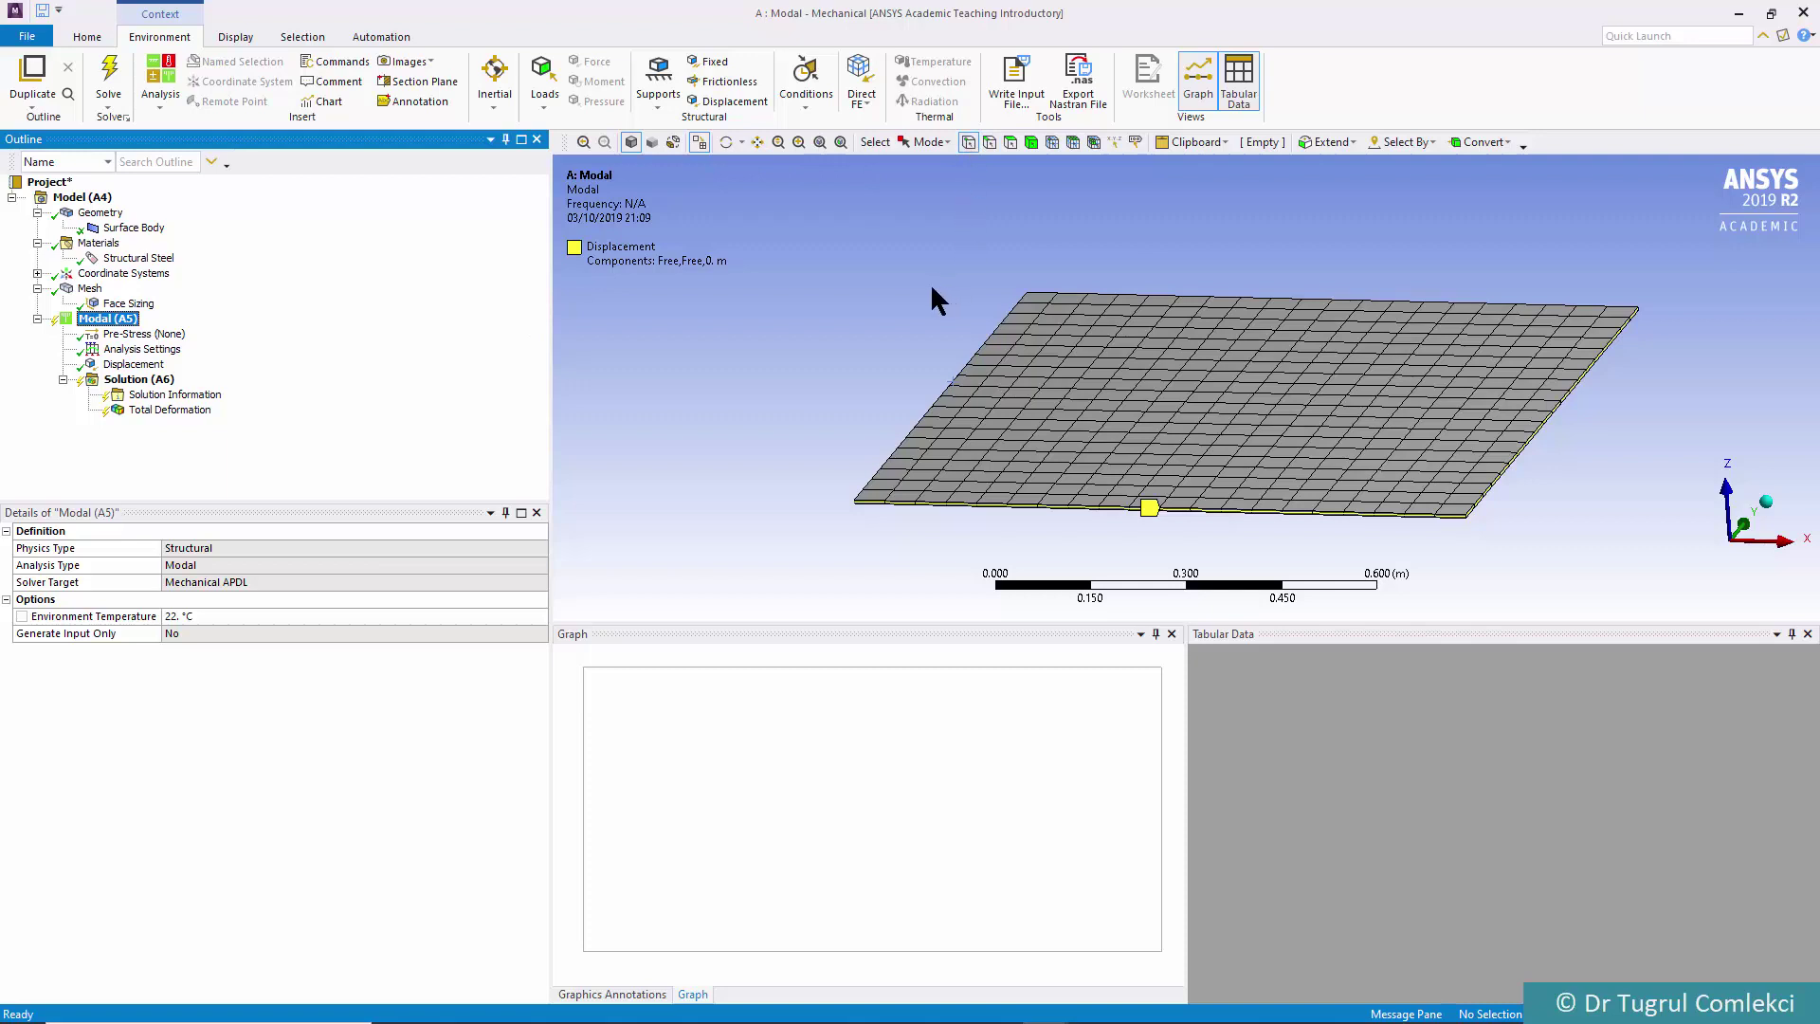
{"action": "left_click", "coordinate": [853, 505]}
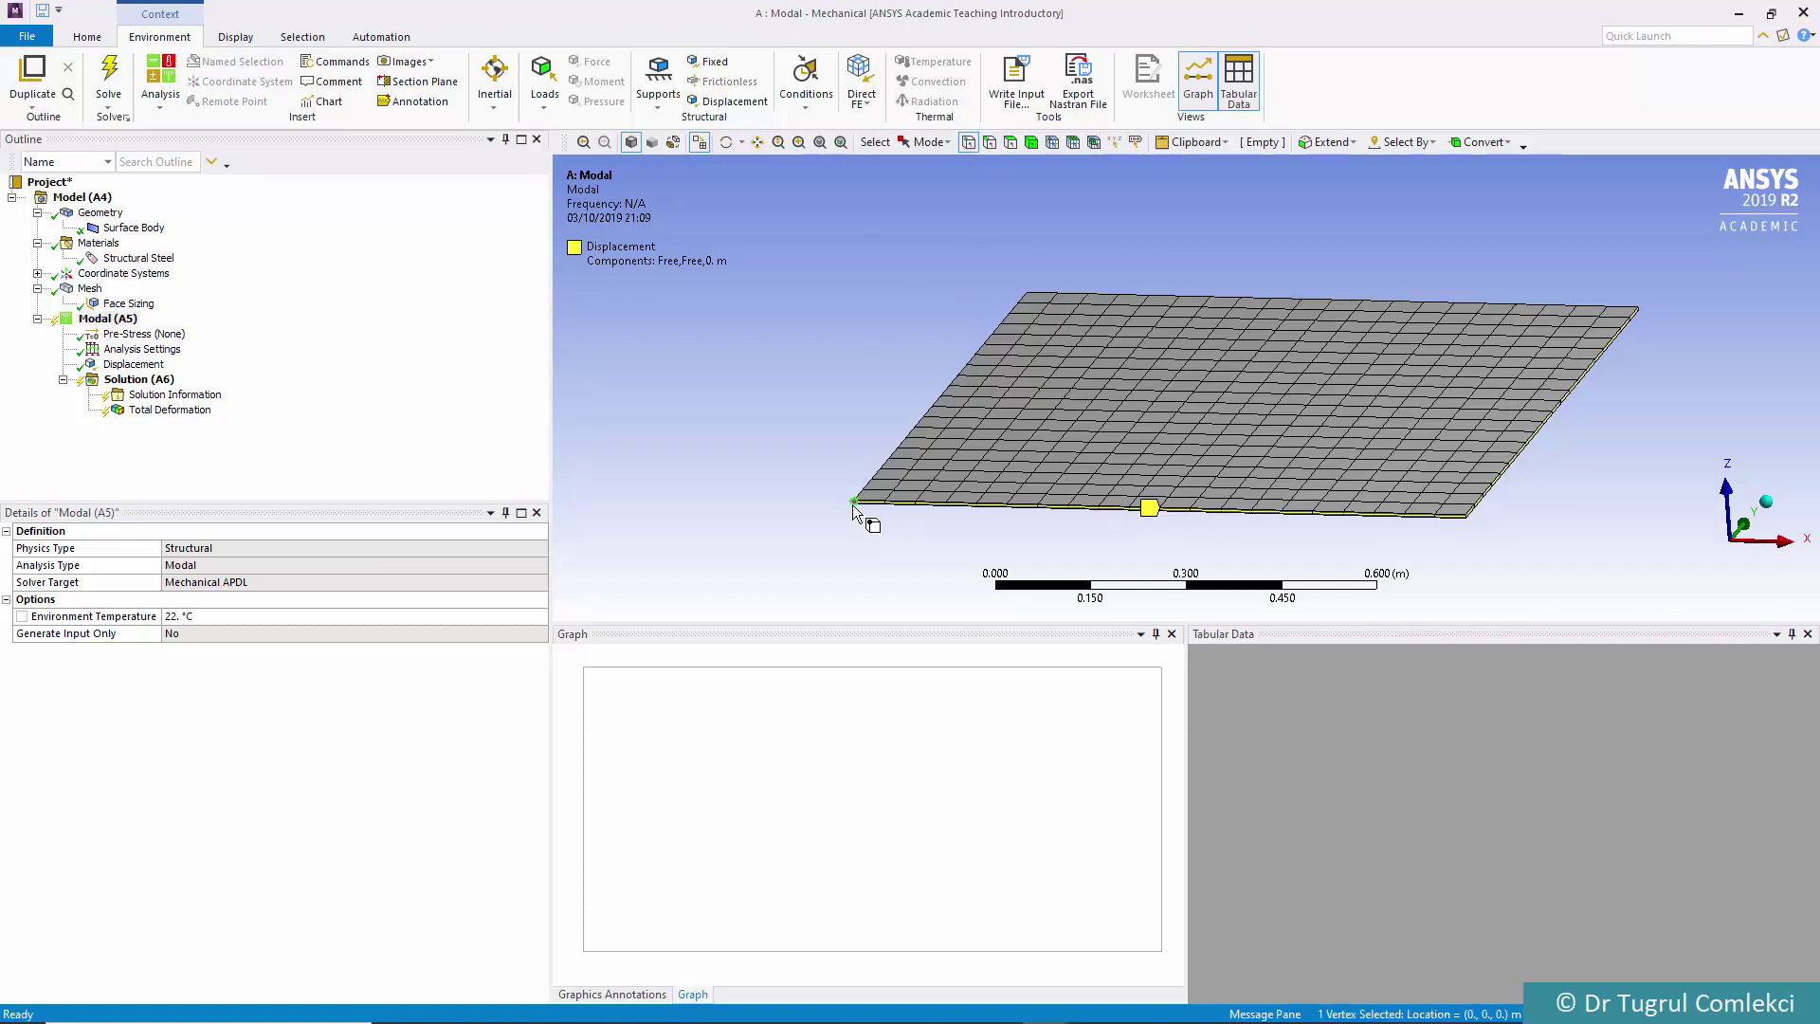
{"action": "left_click", "coordinate": [731, 99]}
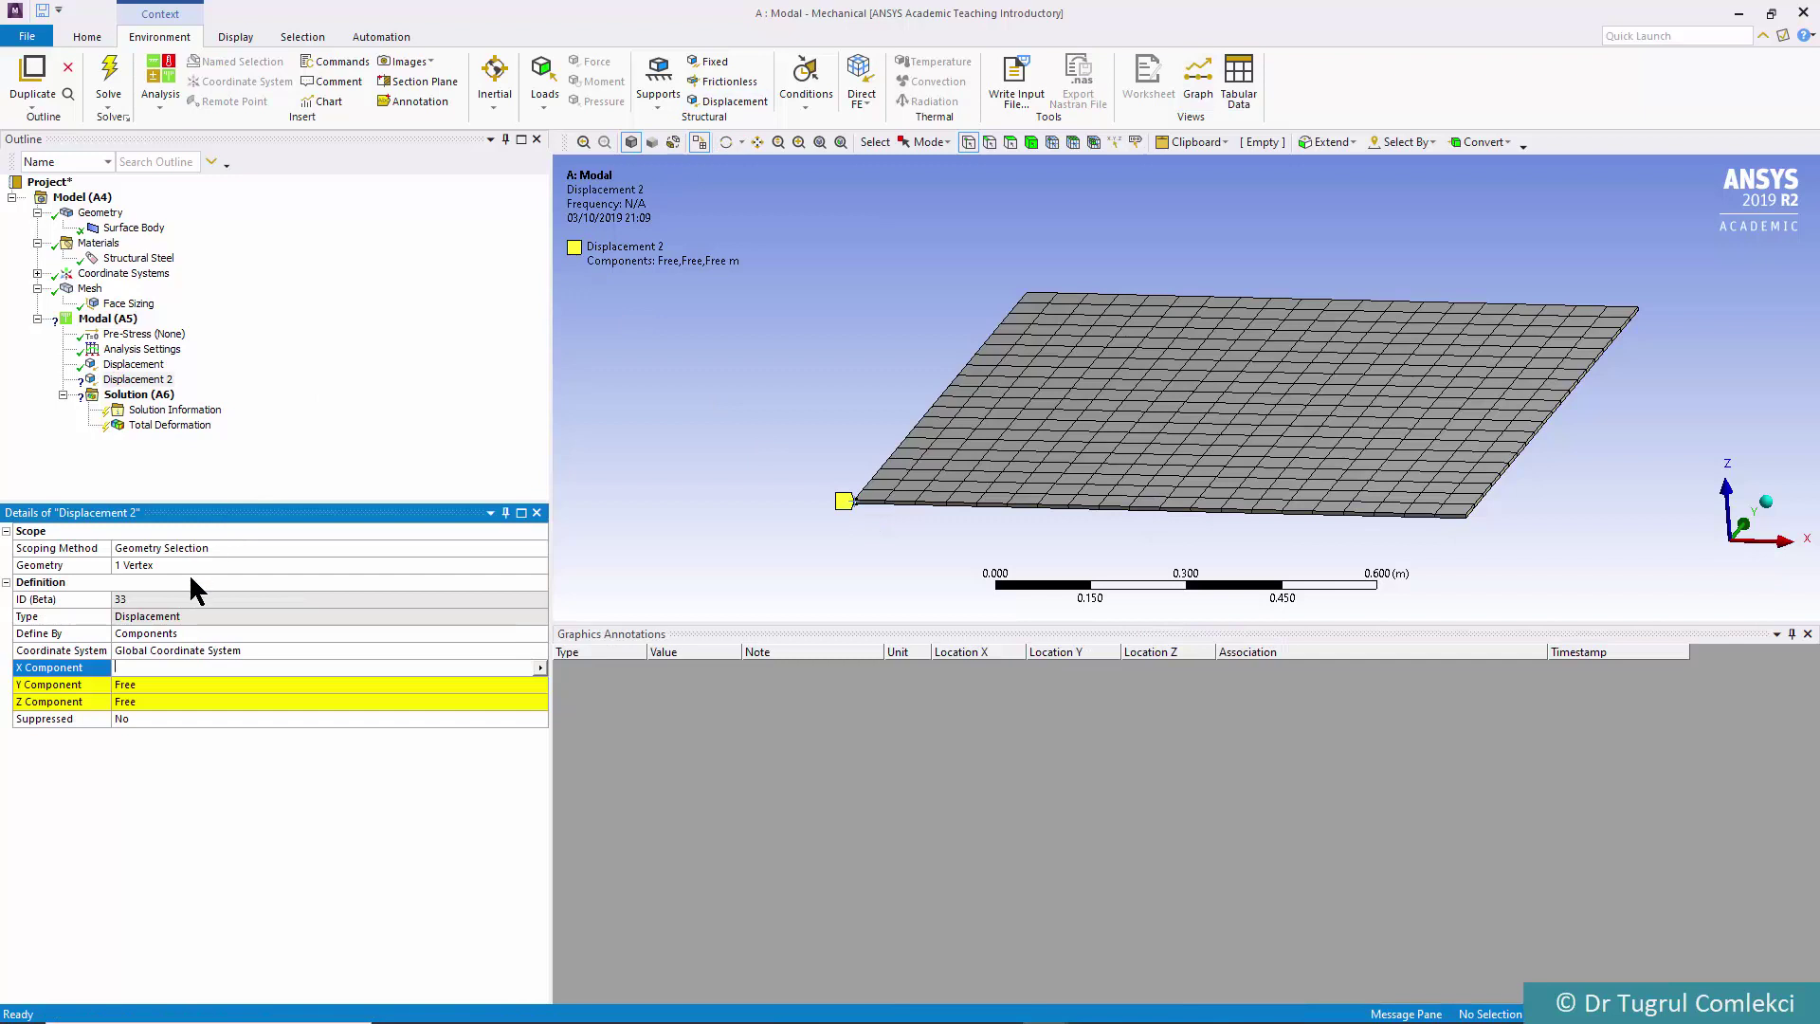
{"action": "type", "text": "0"}
{"action": "left_click", "coordinate": [138, 679]}
{"action": "type", "text": "0"}
{"action": "left_click", "coordinate": [134, 700]}
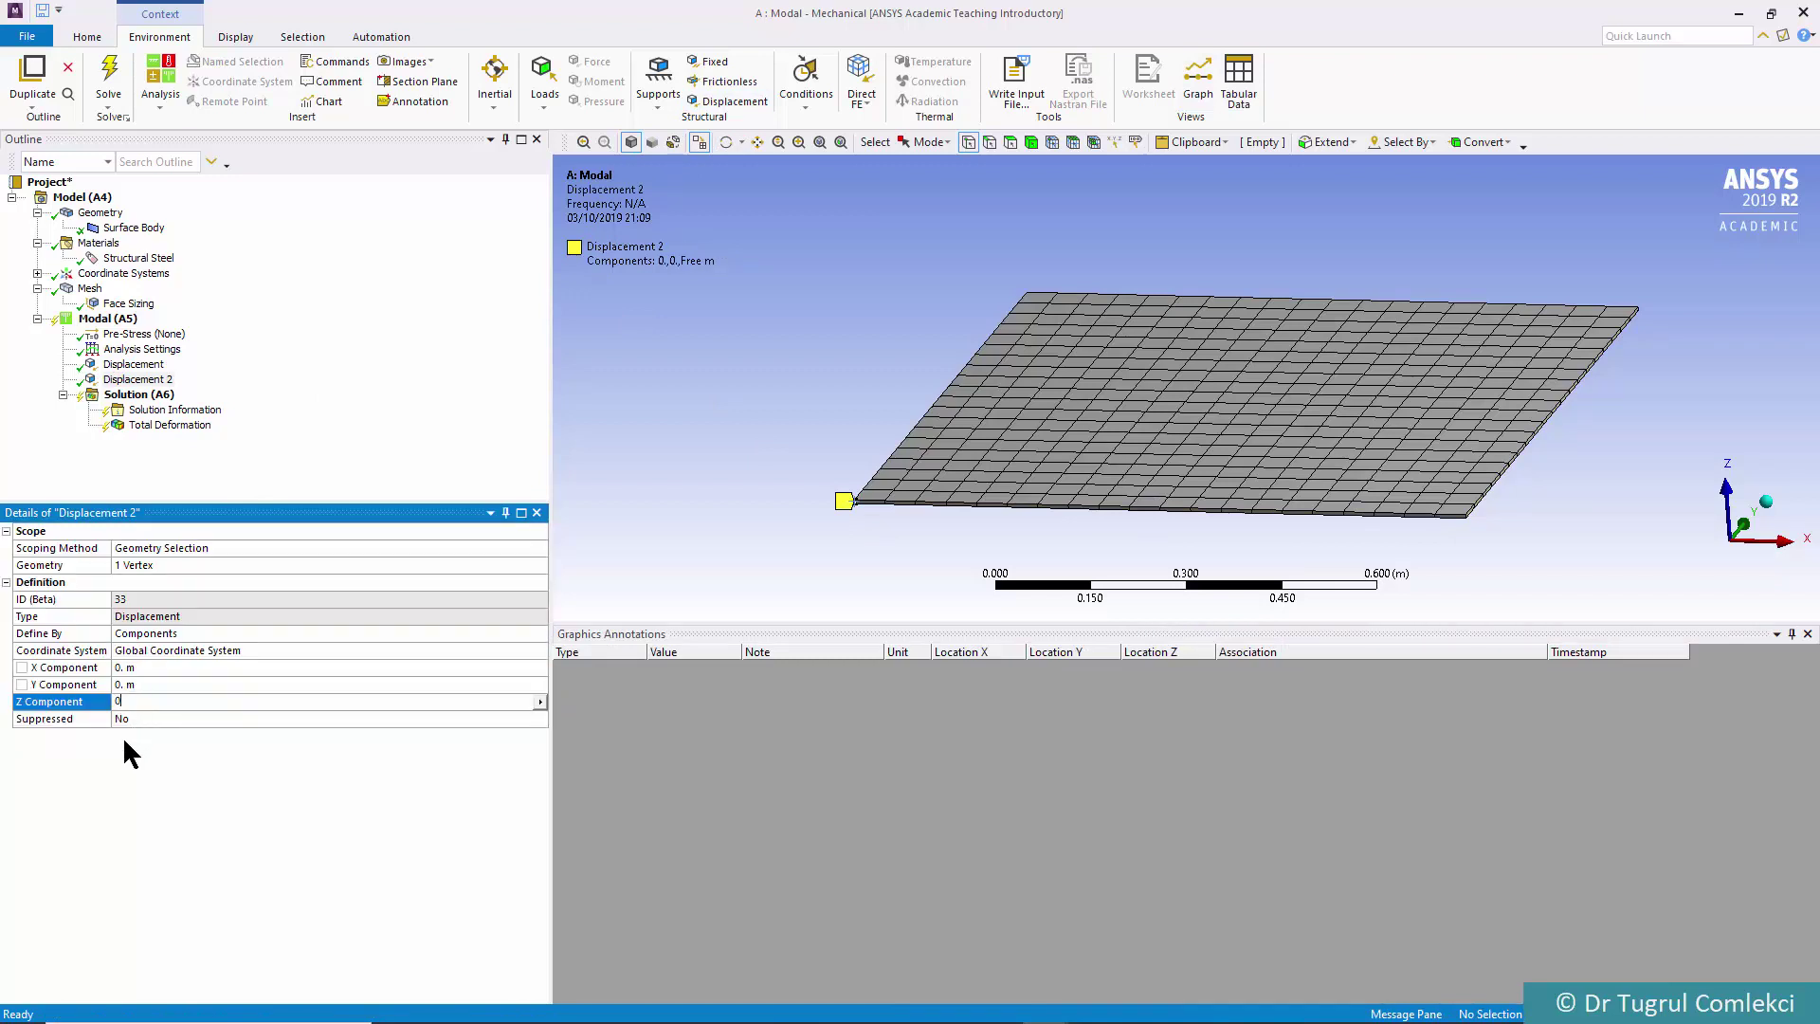
{"action": "key", "text": "Return"}
Add a displacement support on the corner vertex at (1, 0, 0) m with Y and Z components of 0 m, leaving X free
{"action": "left_click", "coordinate": [1467, 518]}
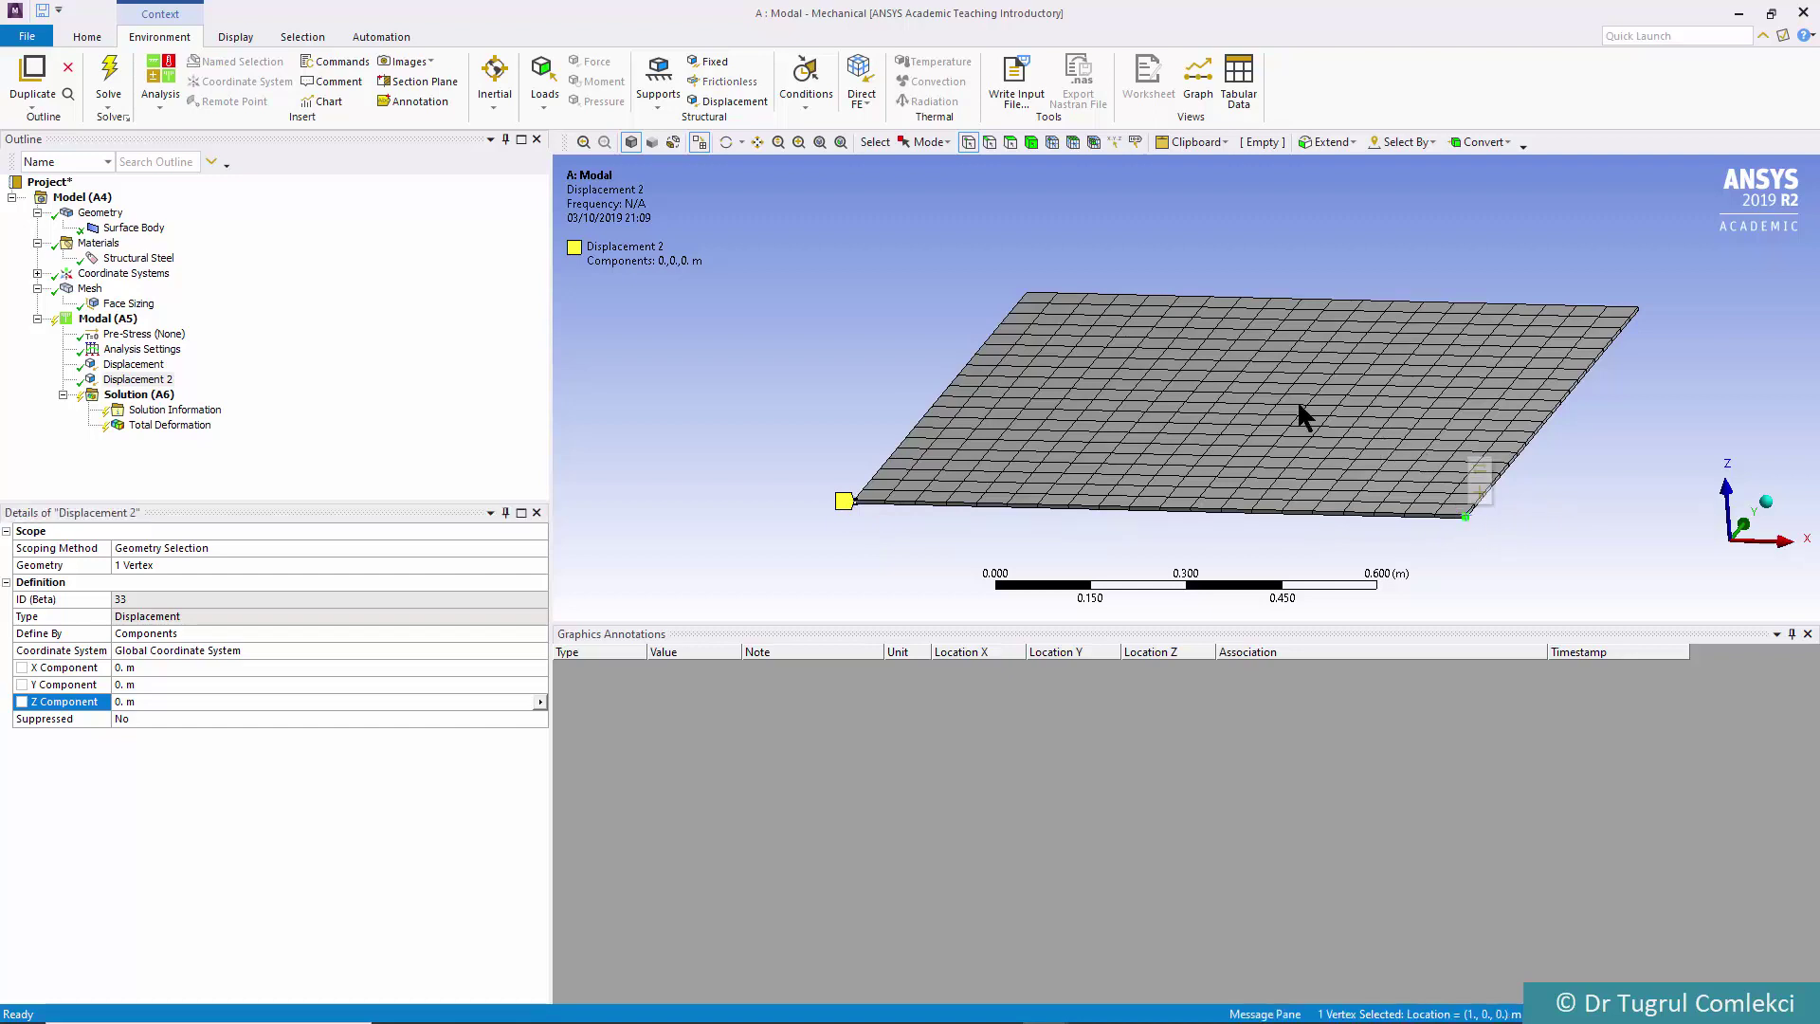
{"action": "left_click", "coordinate": [713, 101]}
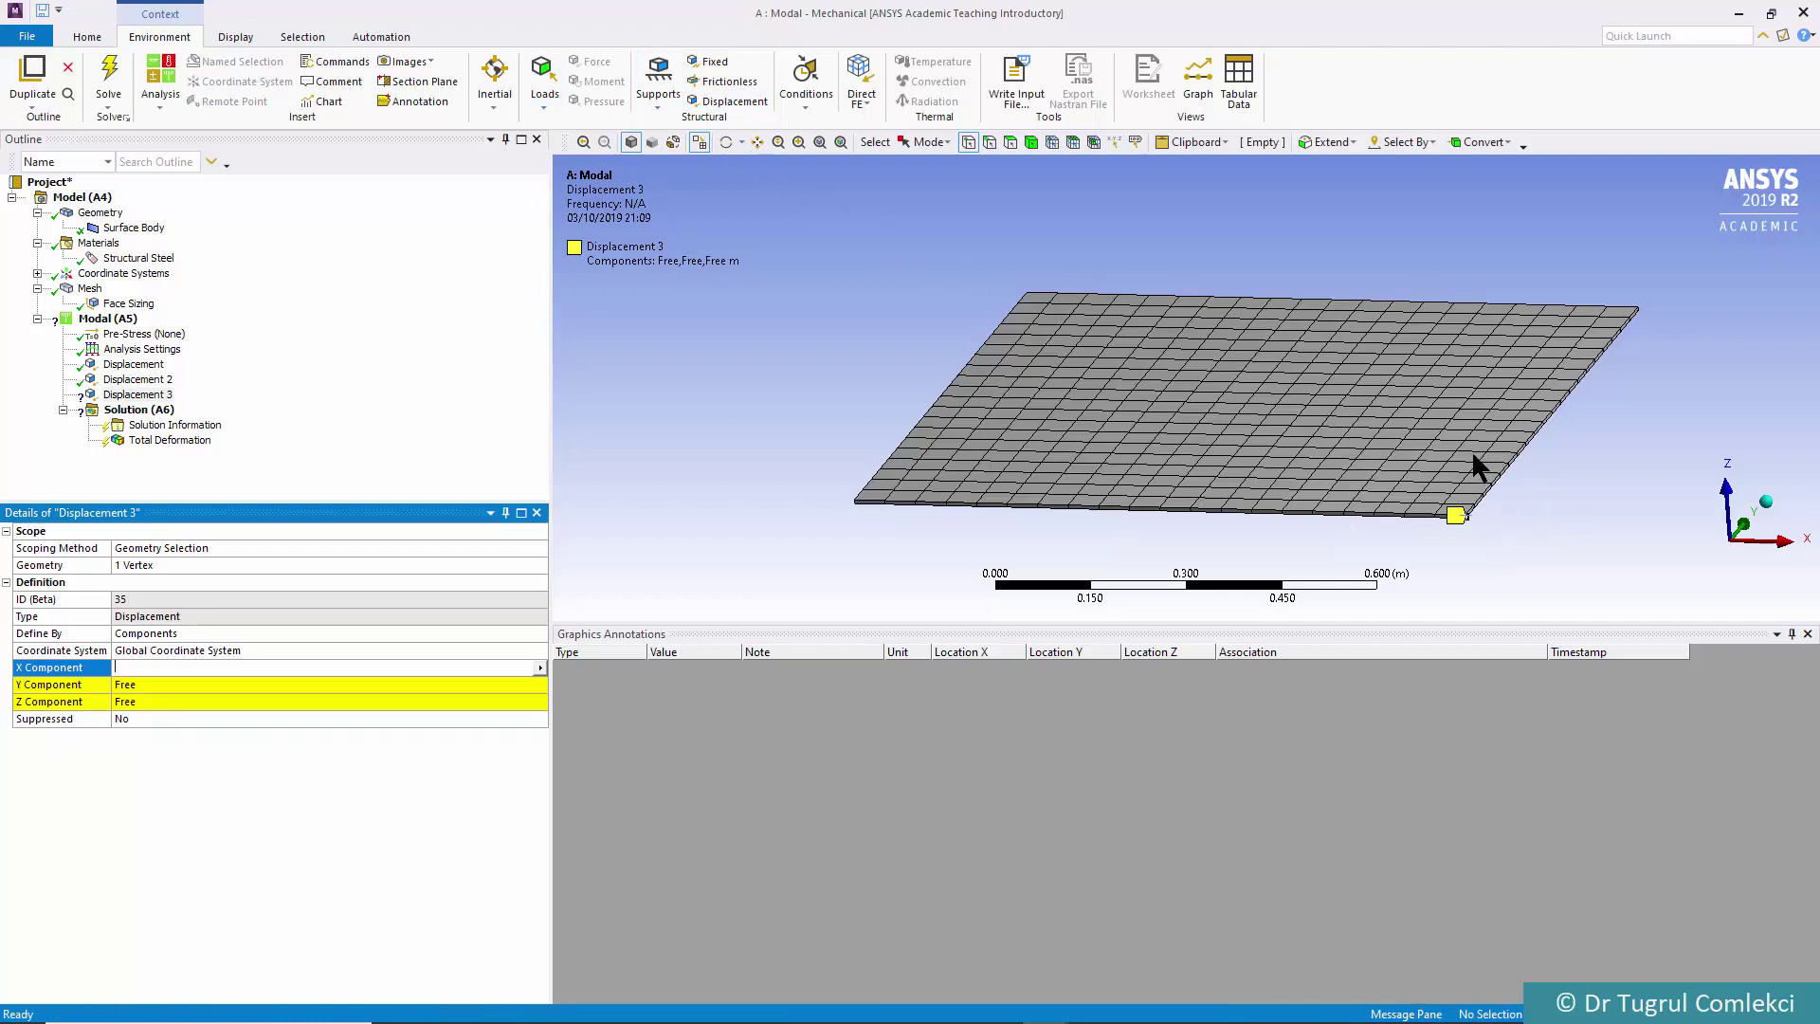
{"action": "left_click", "coordinate": [131, 684]}
{"action": "type", "text": "0"}
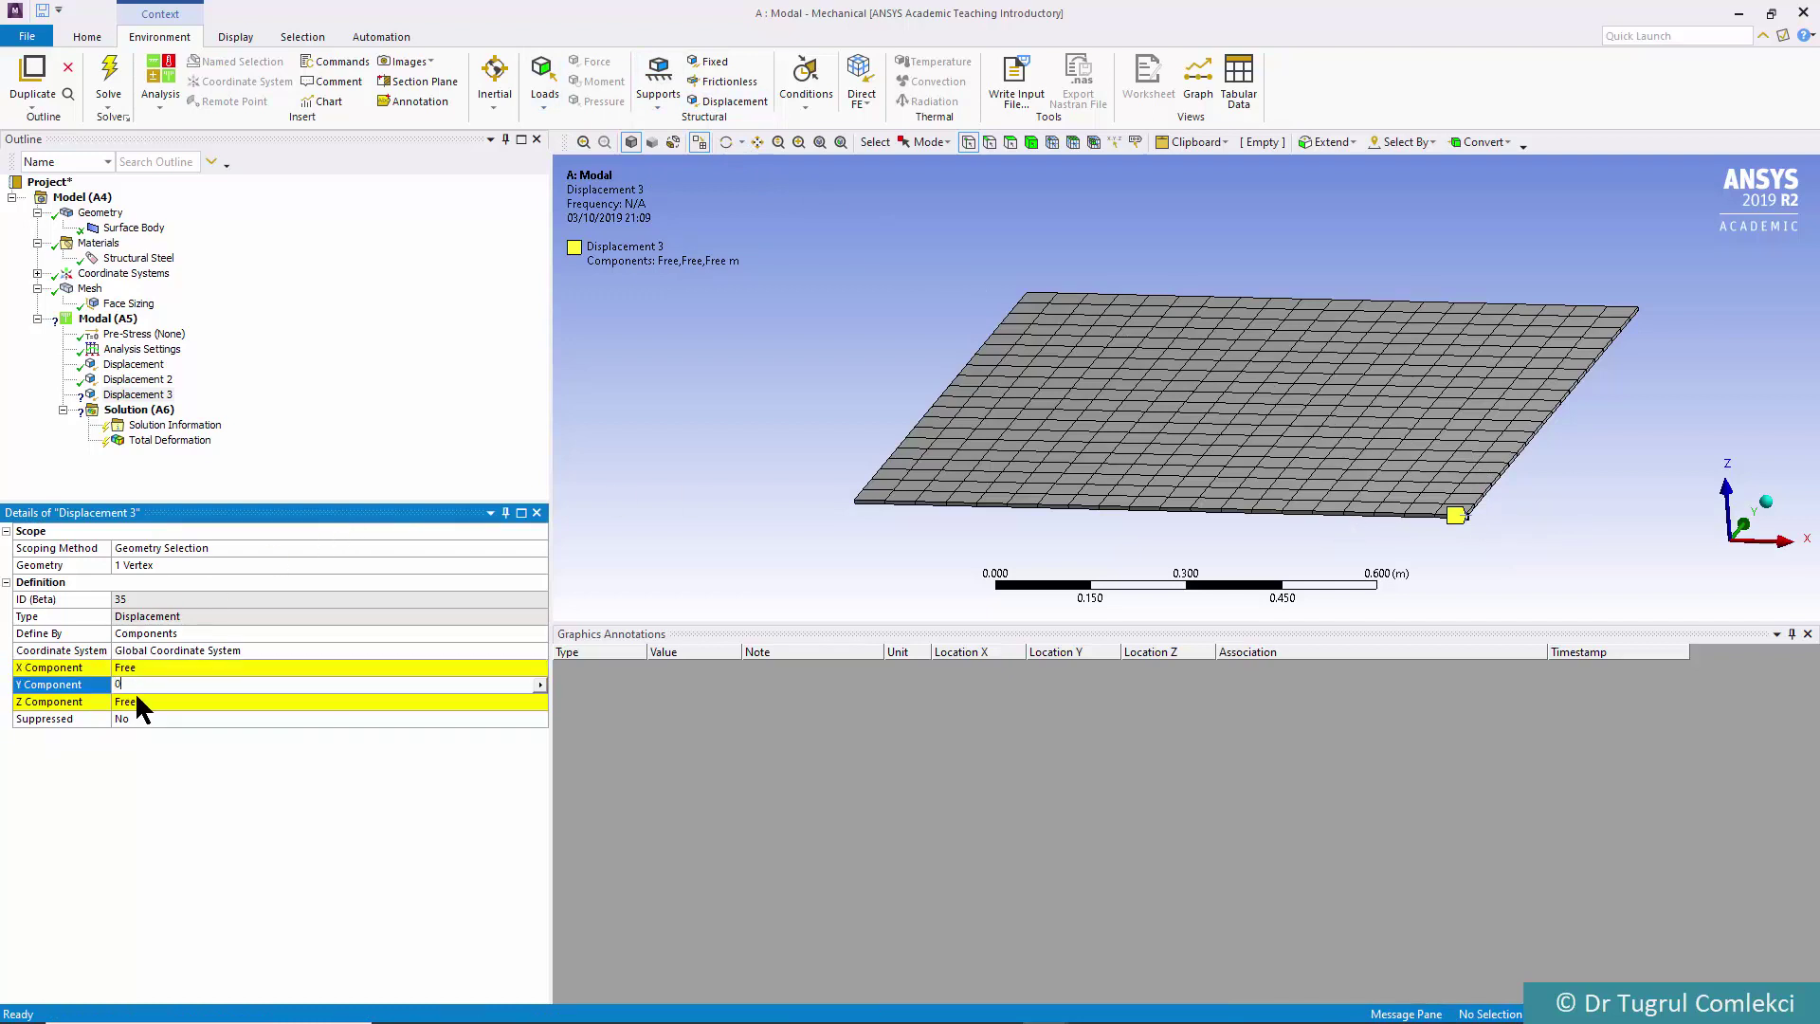
{"action": "left_click", "coordinate": [135, 701]}
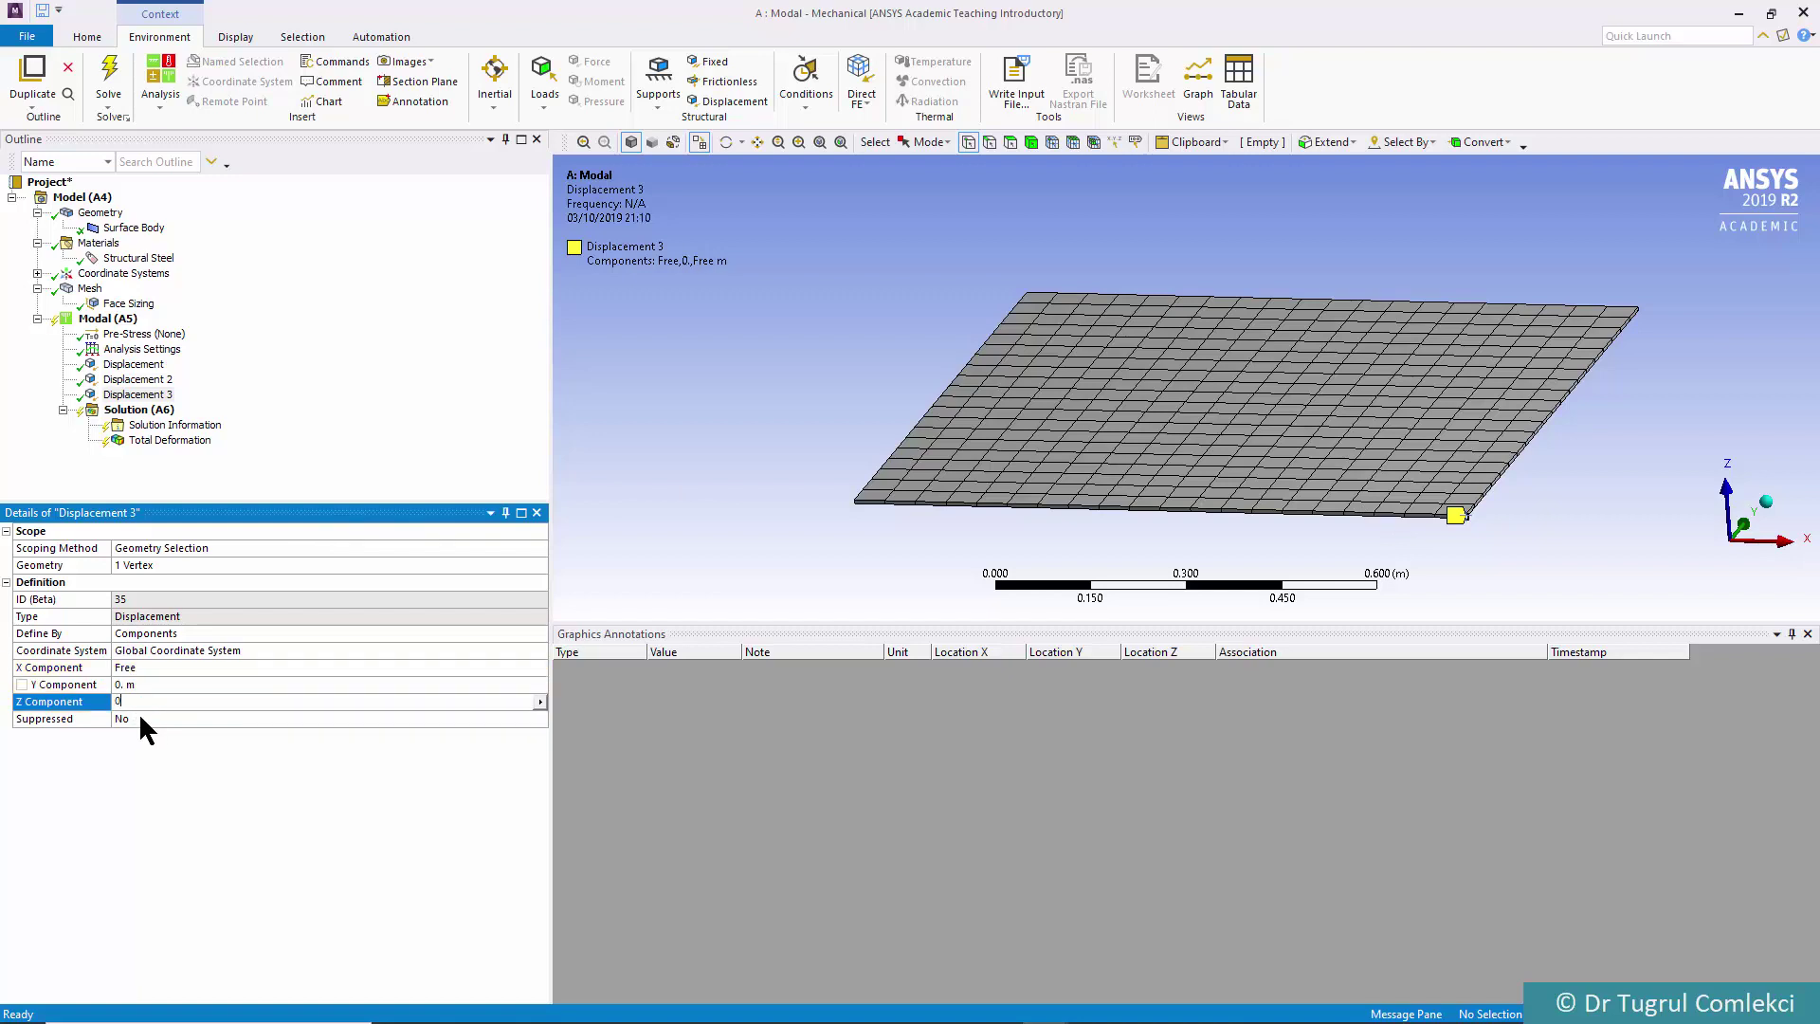
{"action": "type", "text": "0"}
{"action": "key", "text": "Return"}
Add five more Total Deformation results under the modal solution, making six in all
{"action": "left_click", "coordinate": [151, 411]}
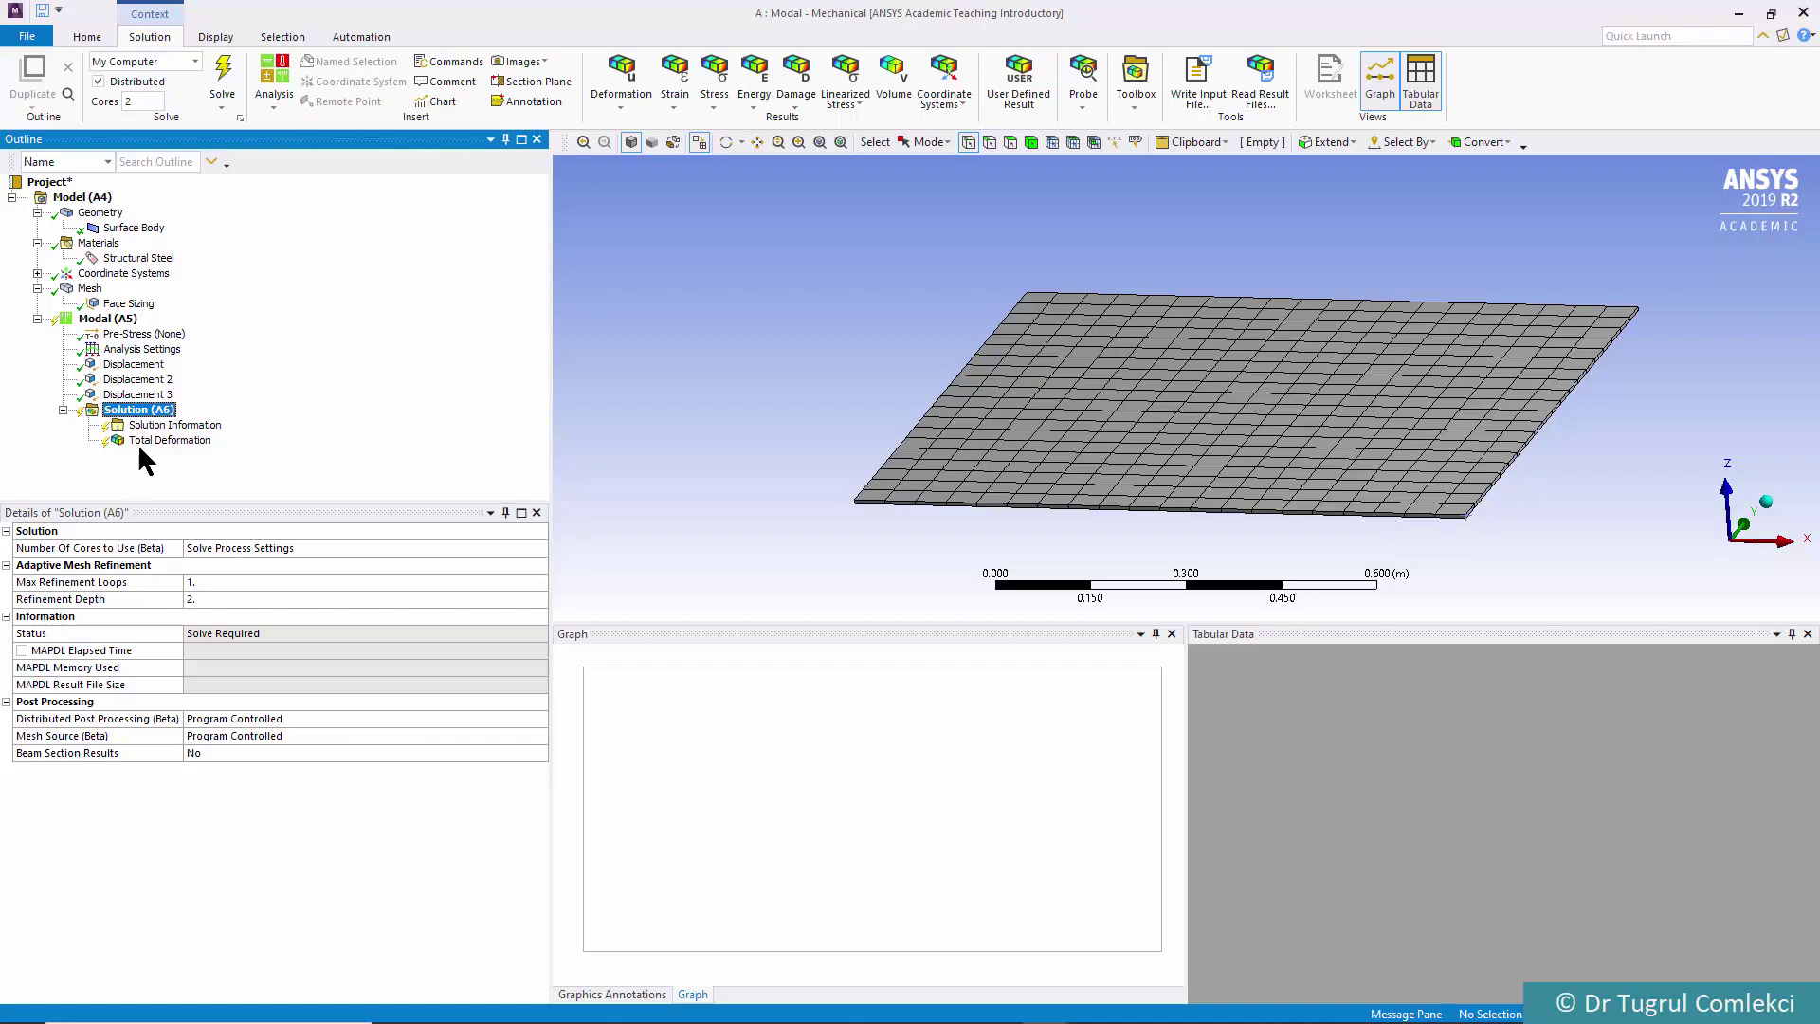
{"action": "left_click", "coordinate": [147, 443]}
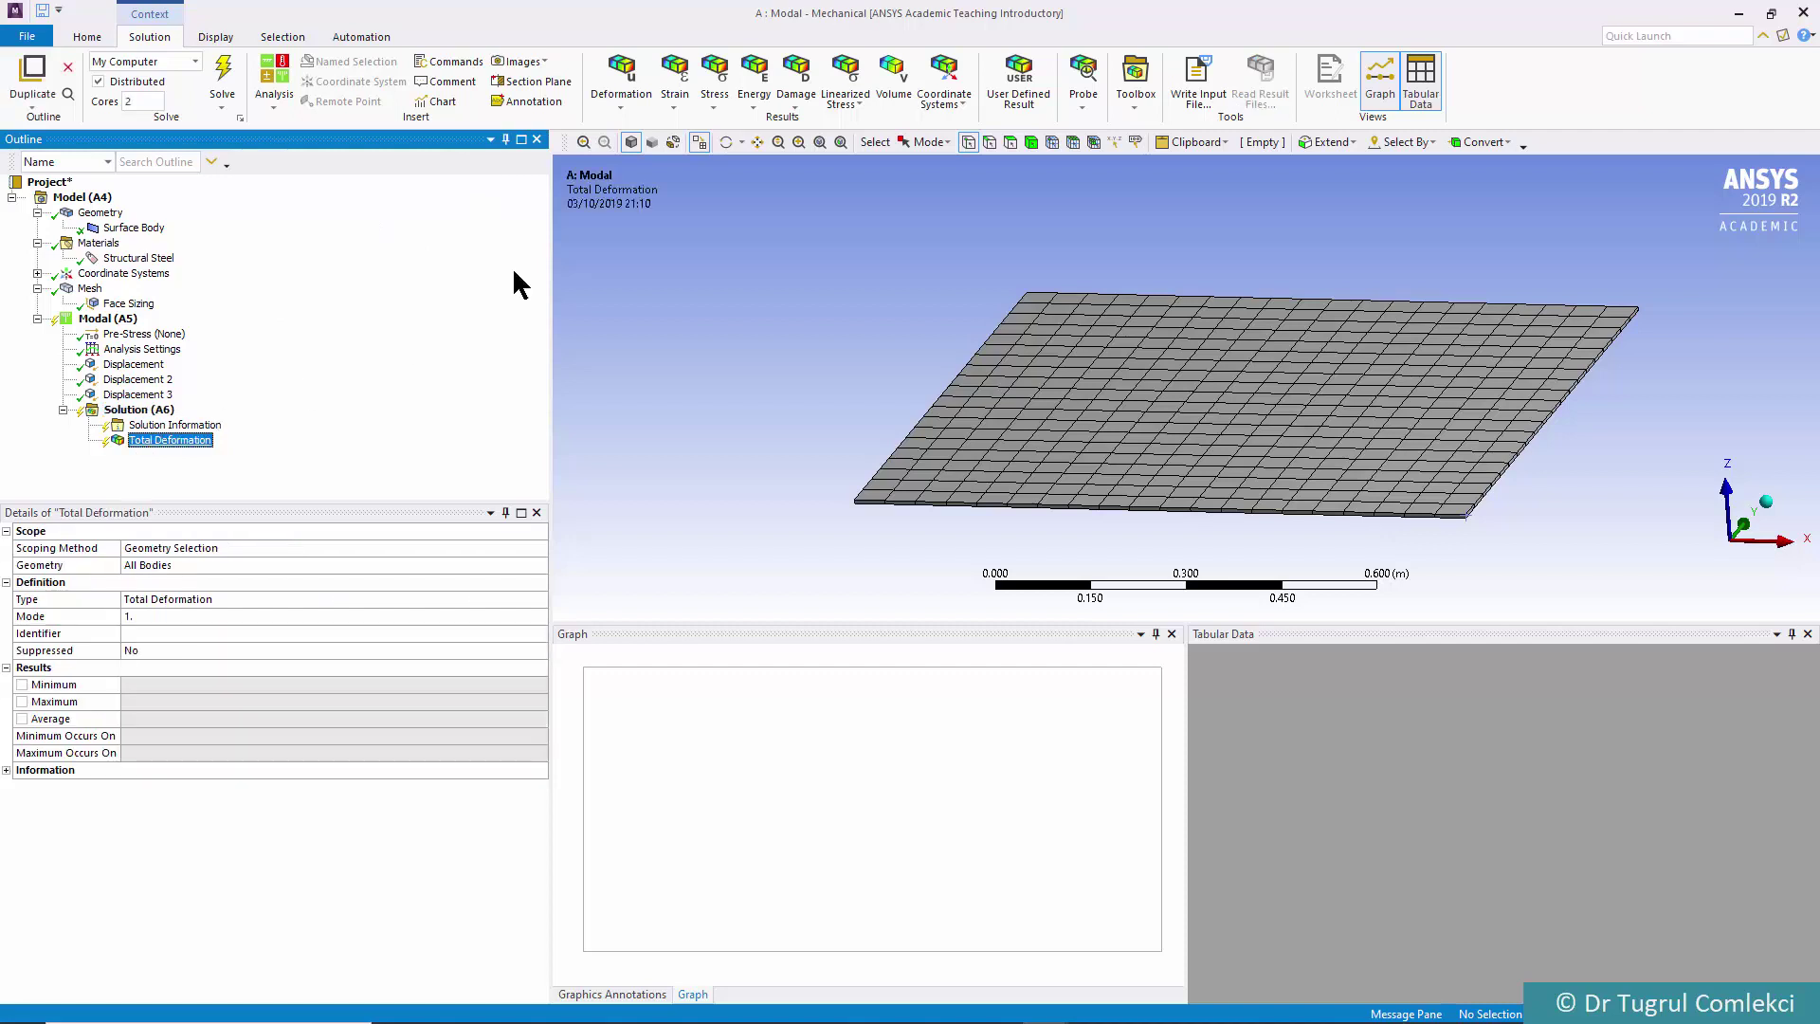
{"action": "left_click", "coordinate": [622, 104]}
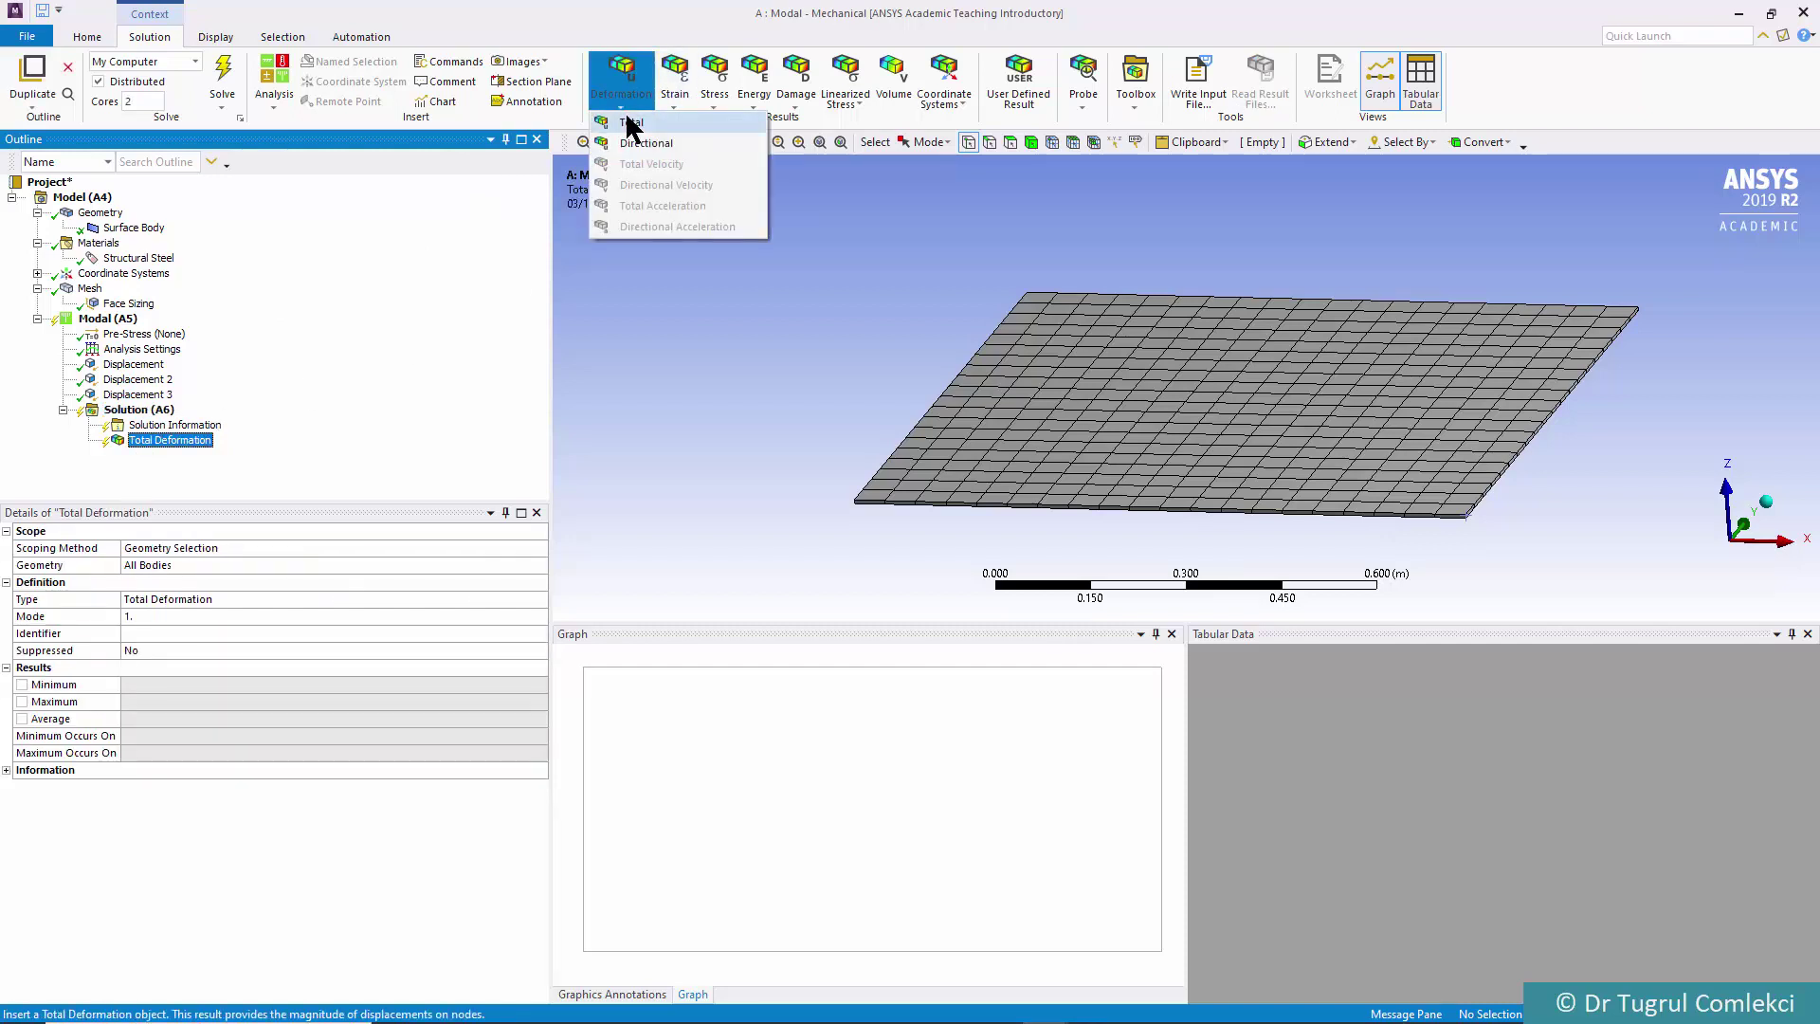
{"action": "left_click", "coordinate": [634, 123]}
{"action": "left_click", "coordinate": [635, 110]}
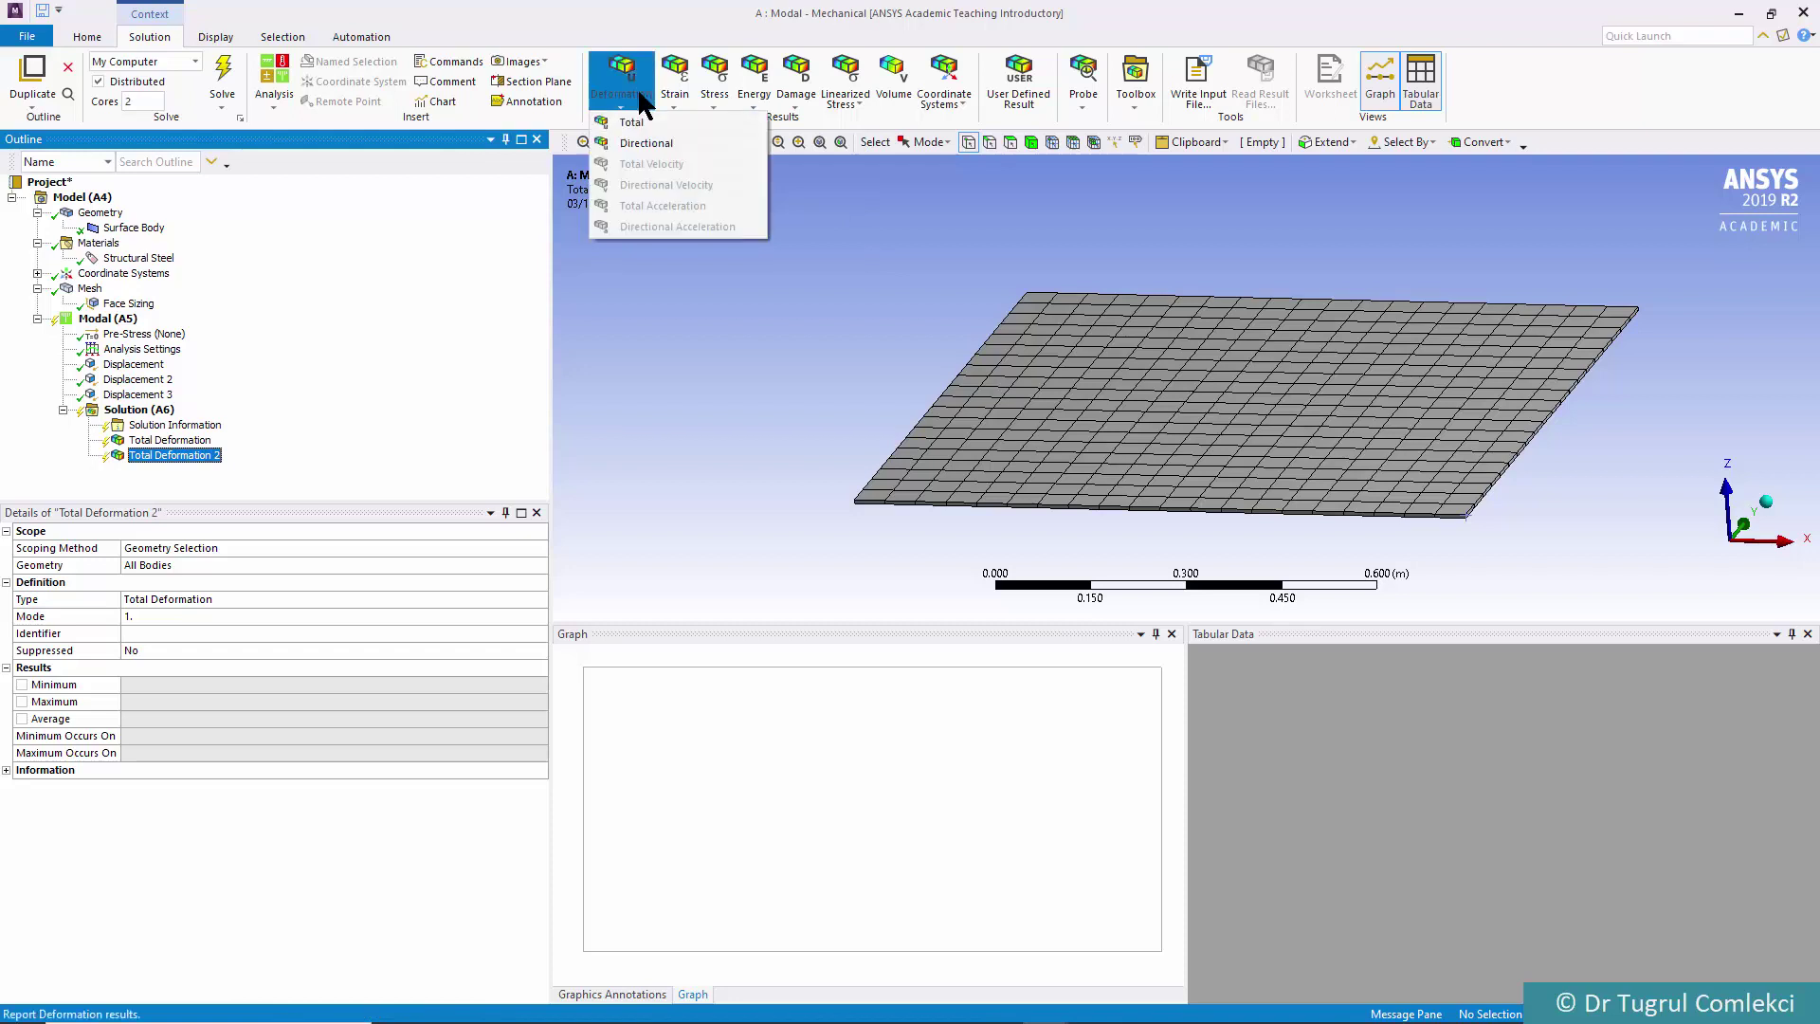
{"action": "left_click", "coordinate": [630, 123]}
{"action": "left_click", "coordinate": [633, 110]}
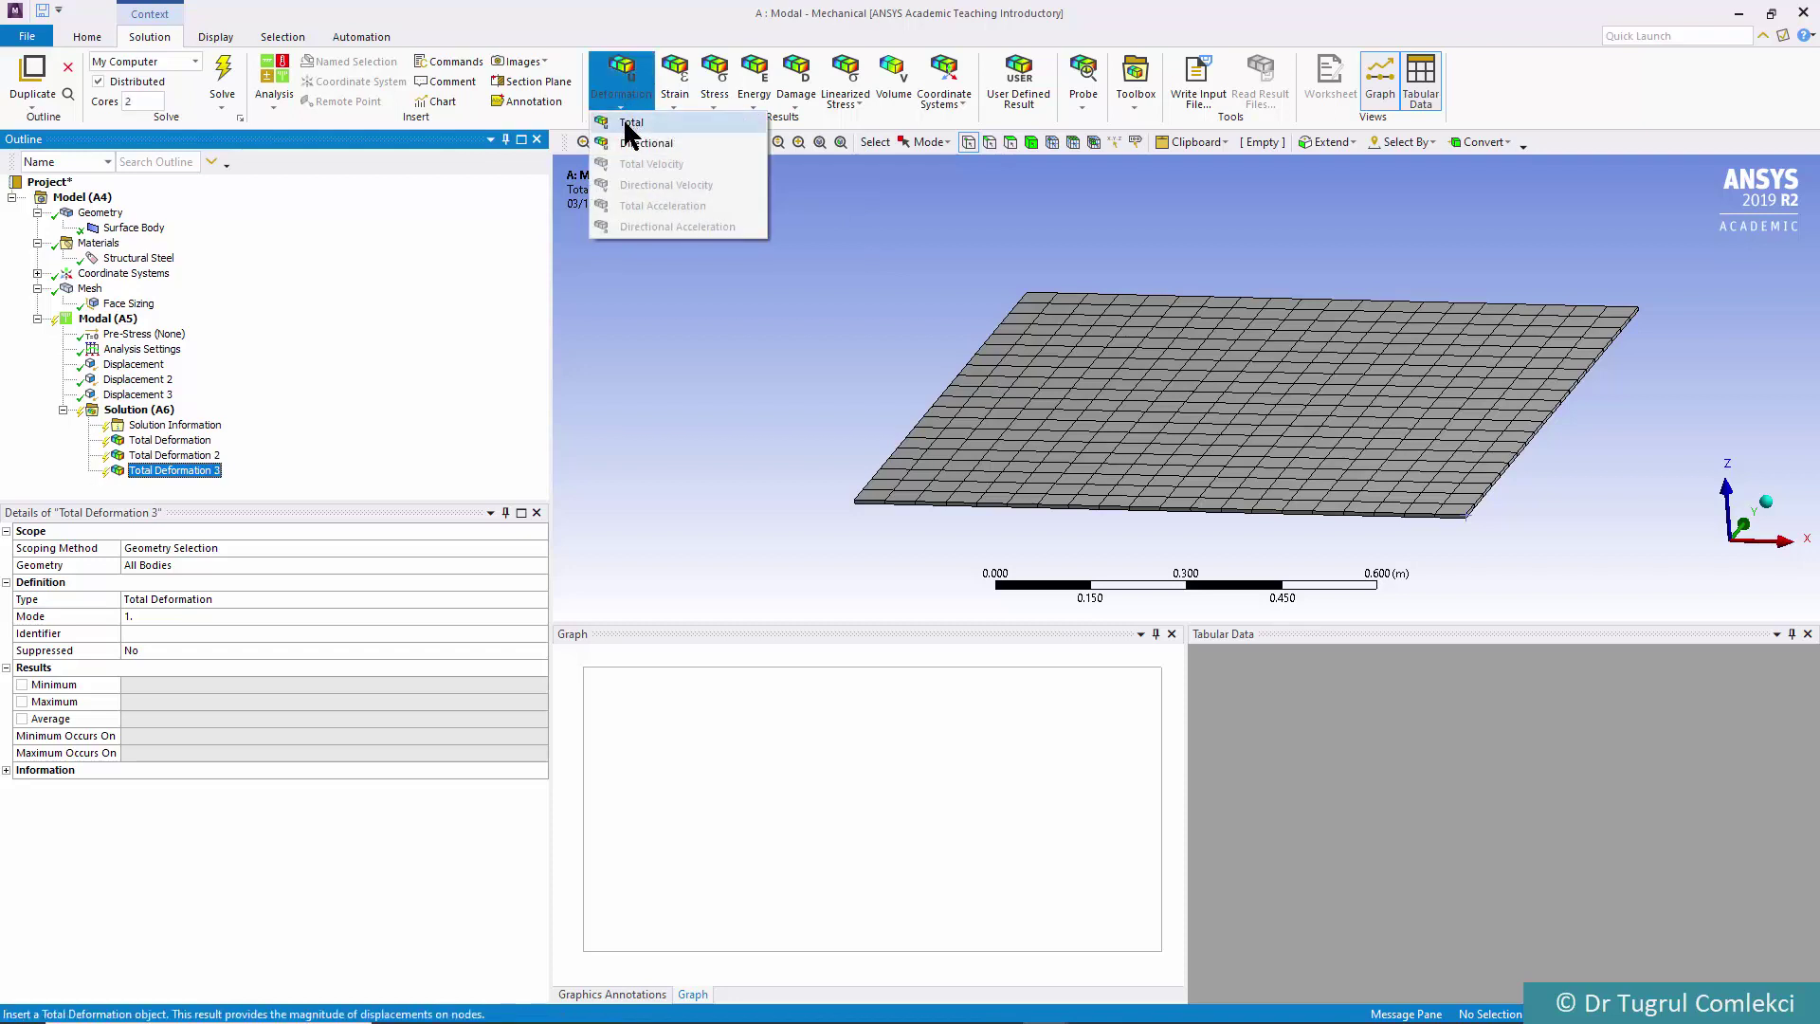
{"action": "left_click", "coordinate": [626, 124]}
{"action": "left_click", "coordinate": [626, 110]}
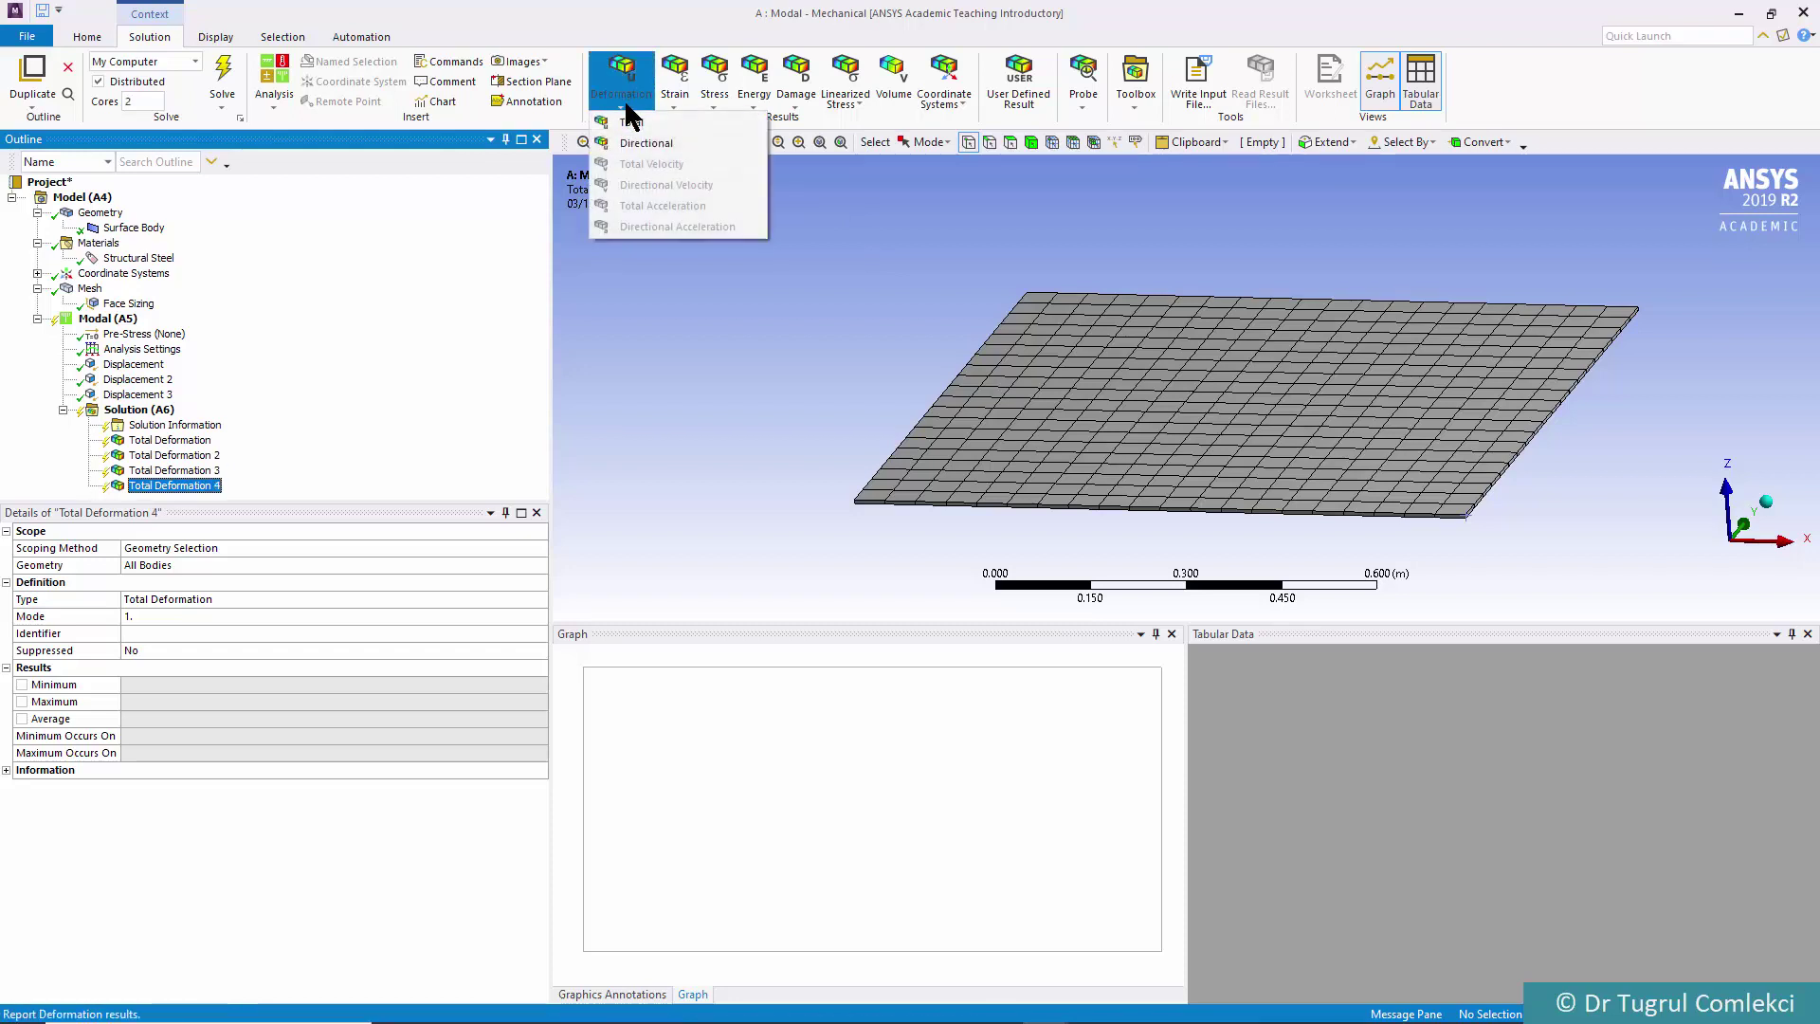
{"action": "left_click", "coordinate": [630, 124]}
{"action": "left_click", "coordinate": [633, 108]}
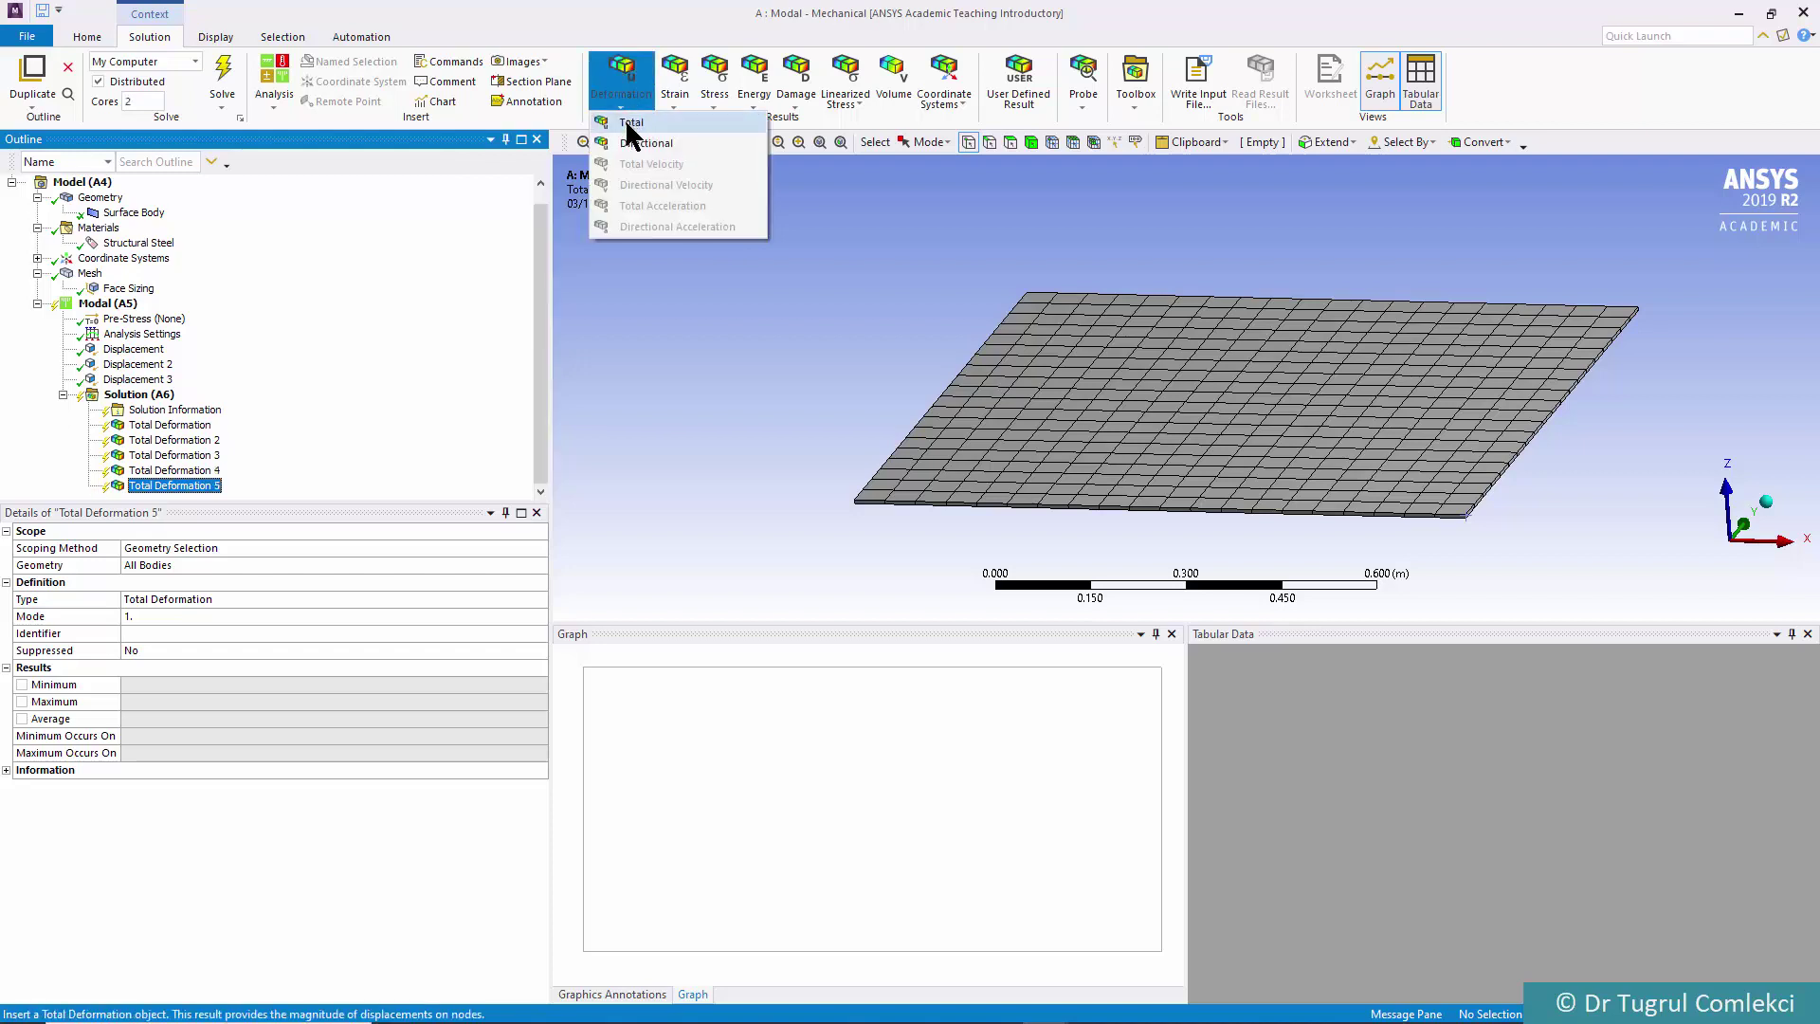
{"action": "left_click", "coordinate": [628, 124]}
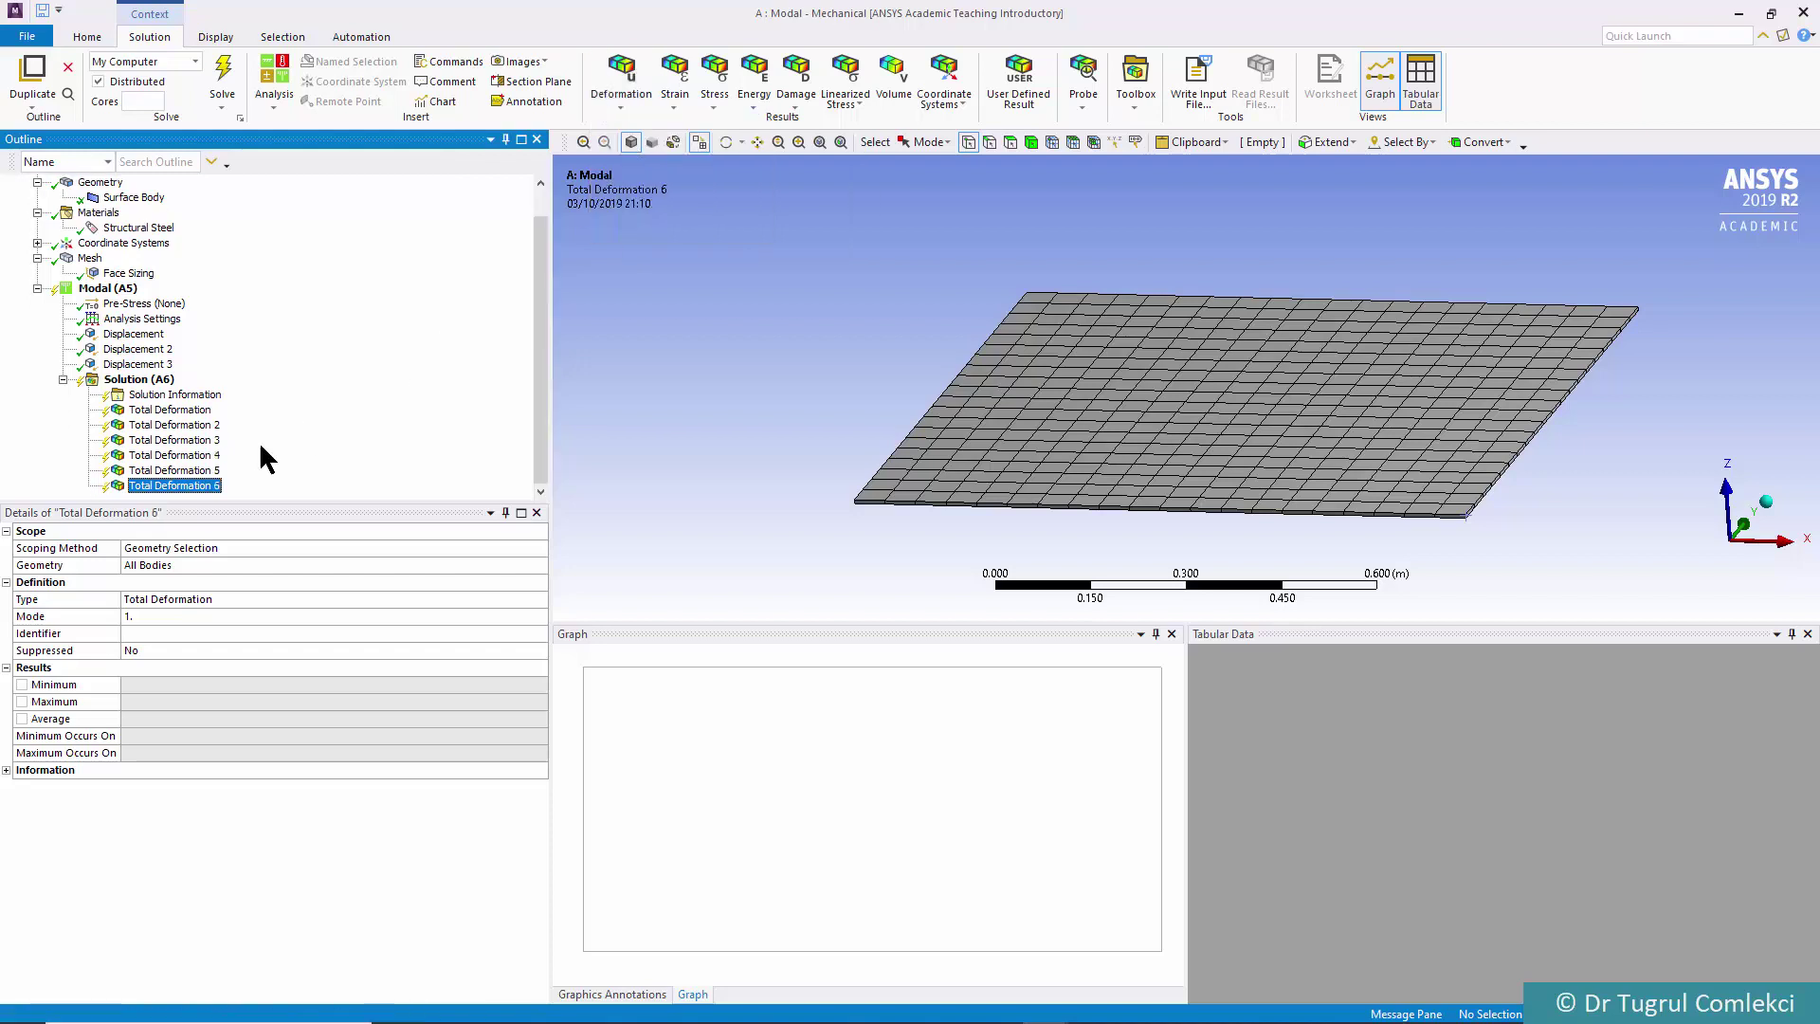
Set the mode number to 2 for Total Deformation 2, 3 for Total Deformation 3 and 4 for Total Deformation 4
{"action": "left_click", "coordinate": [166, 427]}
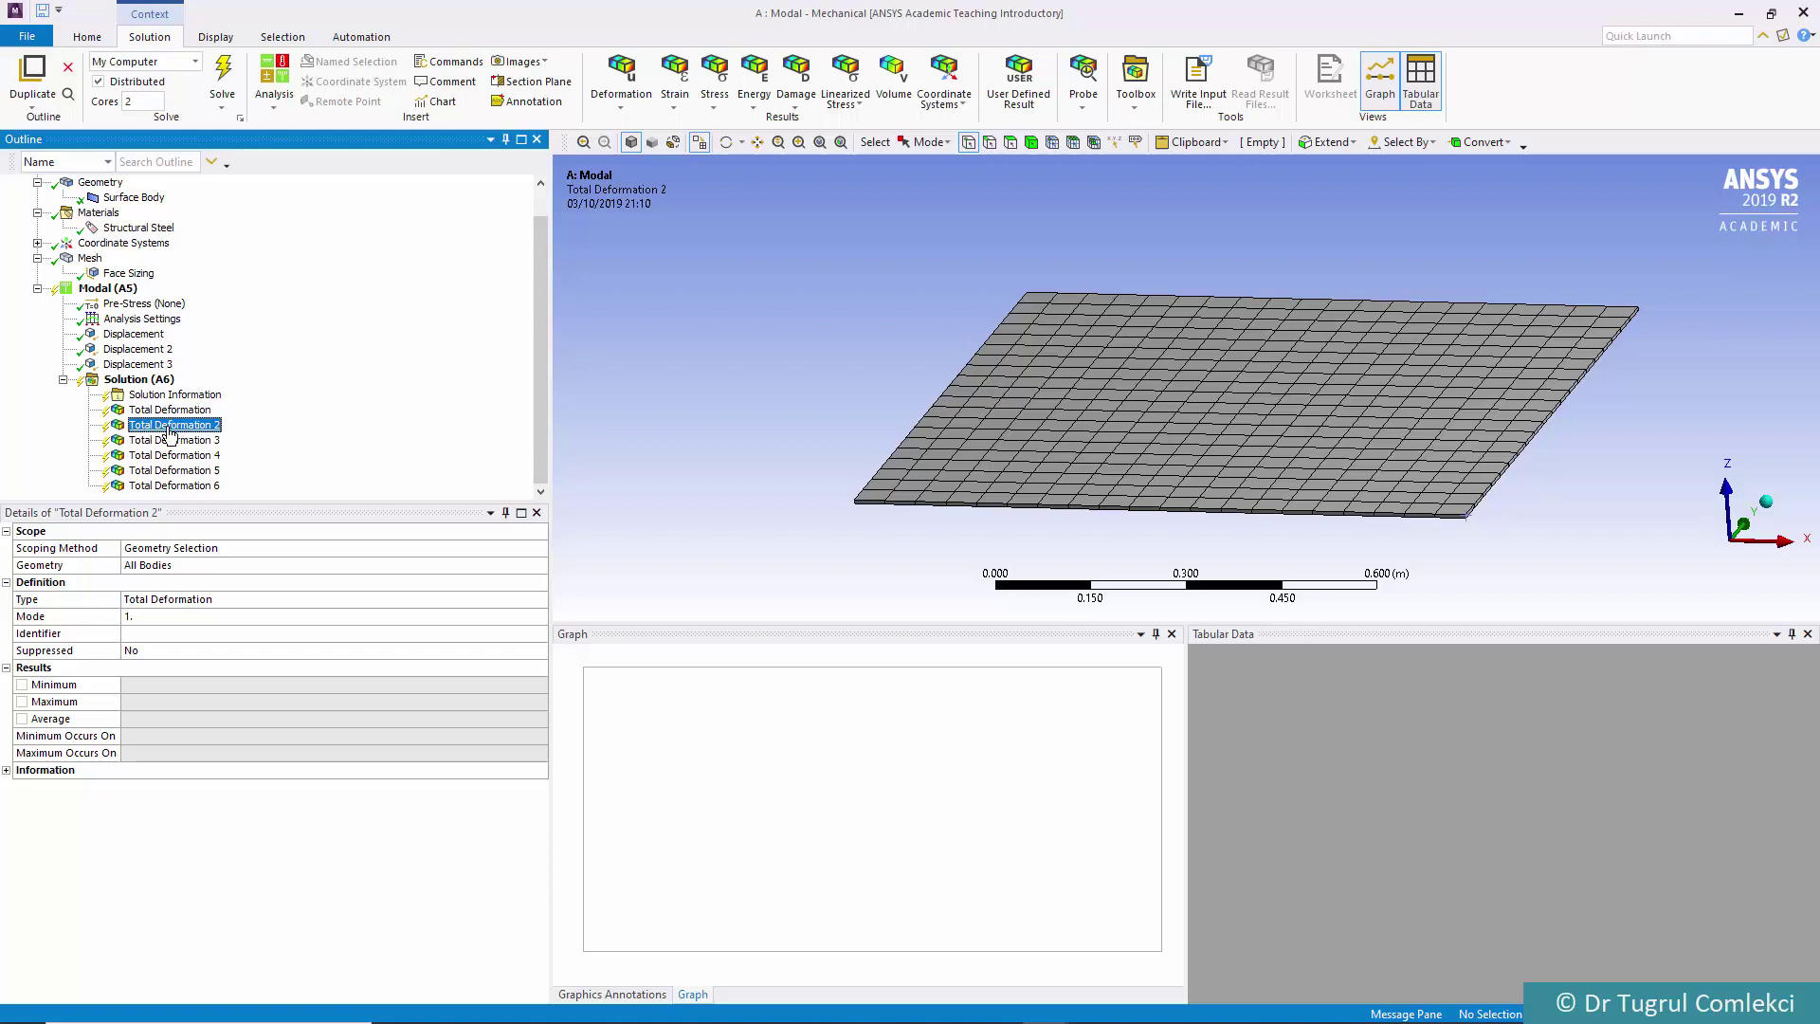
{"action": "left_click", "coordinate": [137, 616]}
{"action": "left_click", "coordinate": [451, 617]}
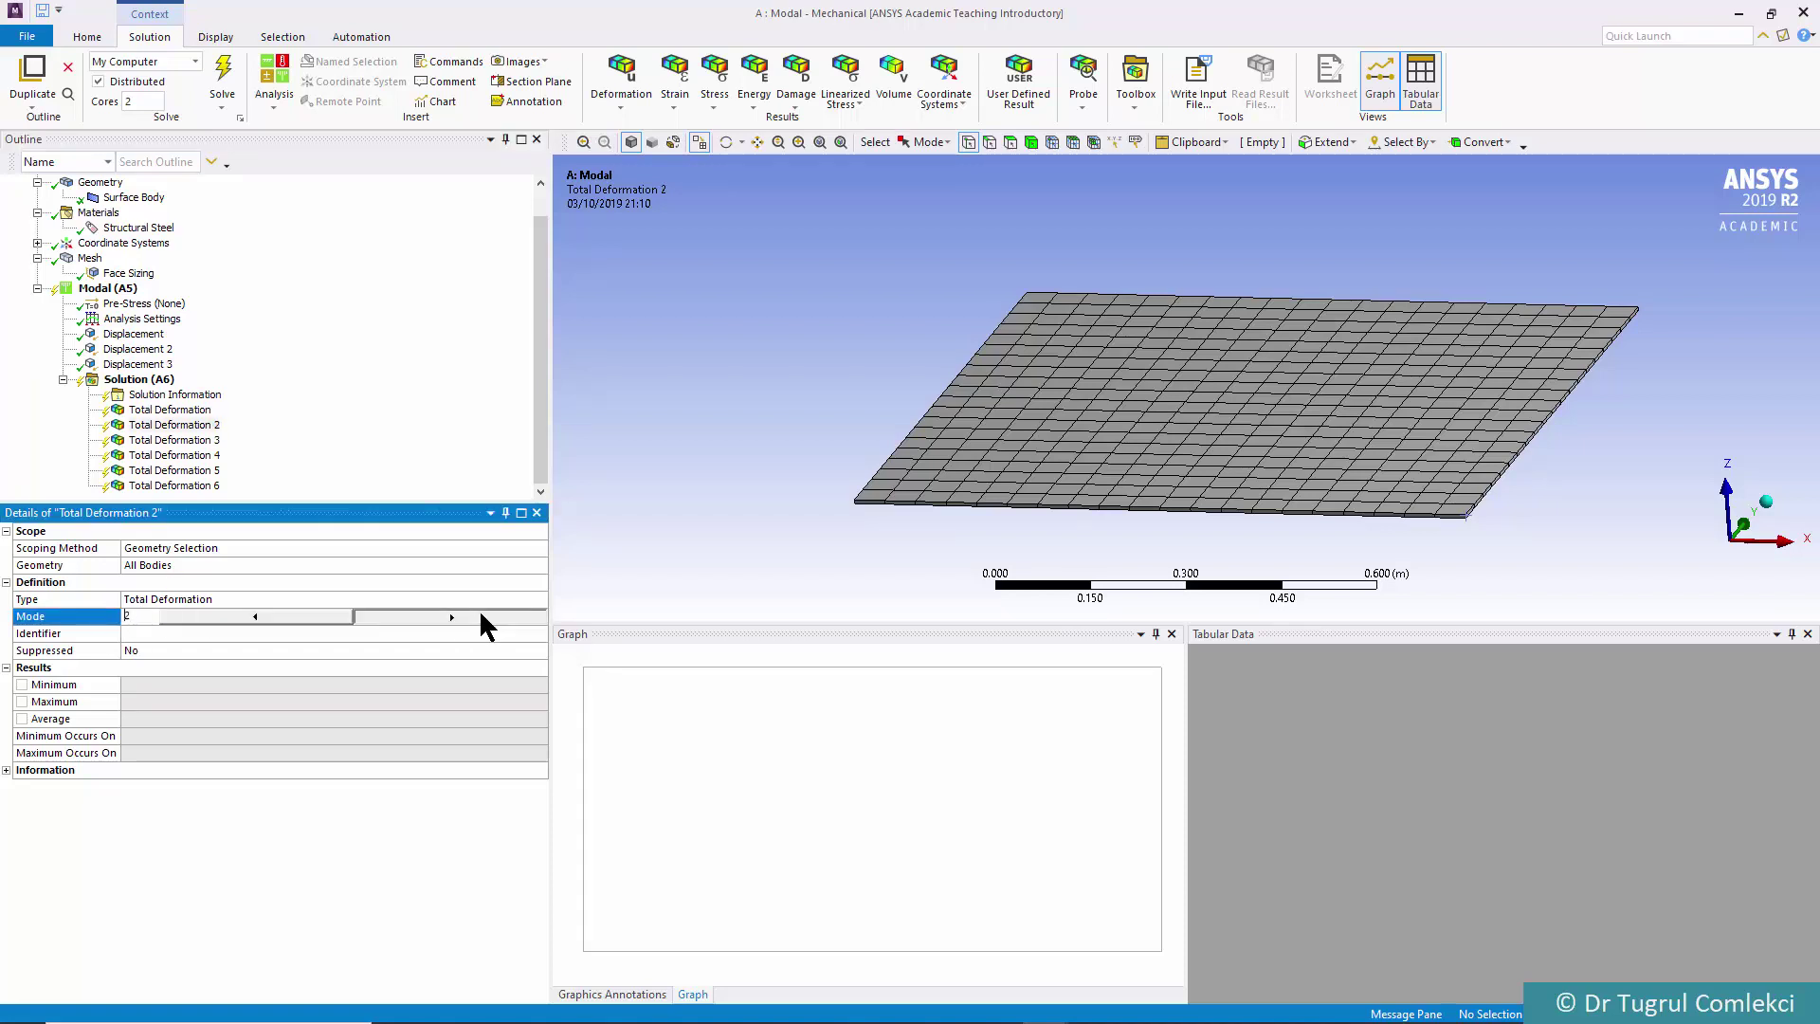
{"action": "left_click", "coordinate": [213, 441]}
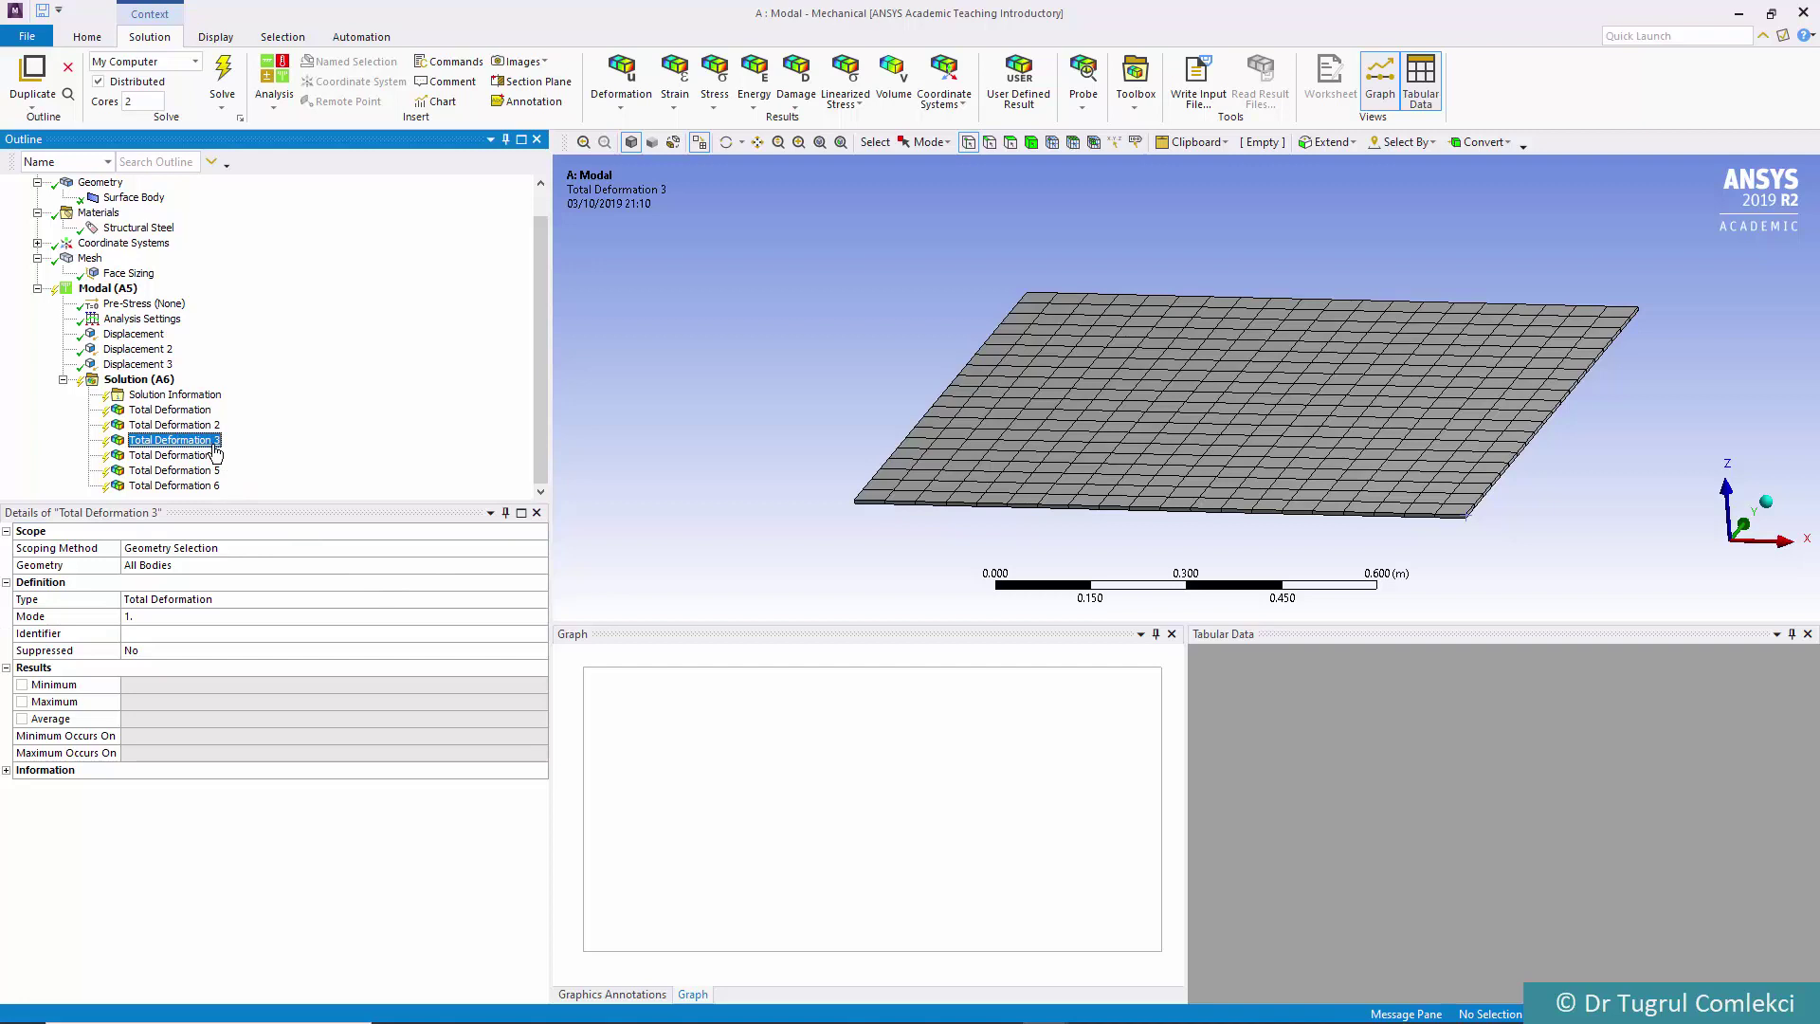
{"action": "left_click", "coordinate": [184, 618]}
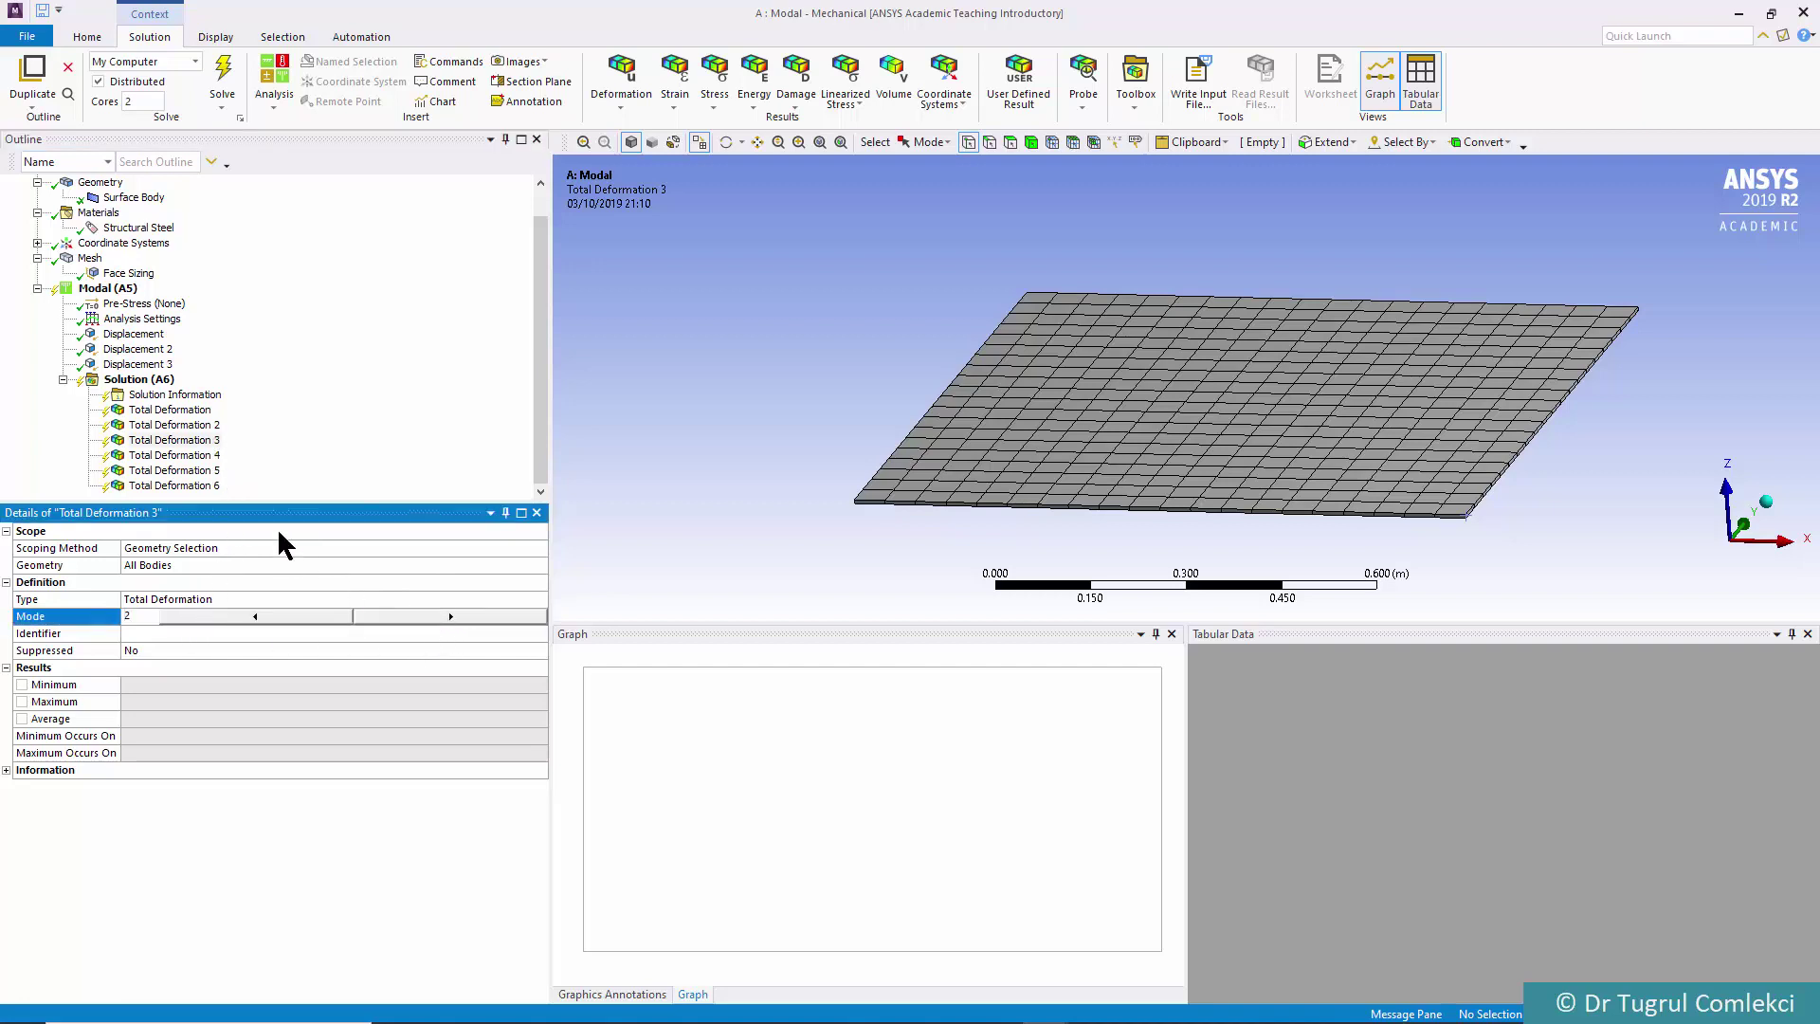
{"action": "left_click", "coordinate": [197, 457]}
{"action": "left_click", "coordinate": [163, 616]}
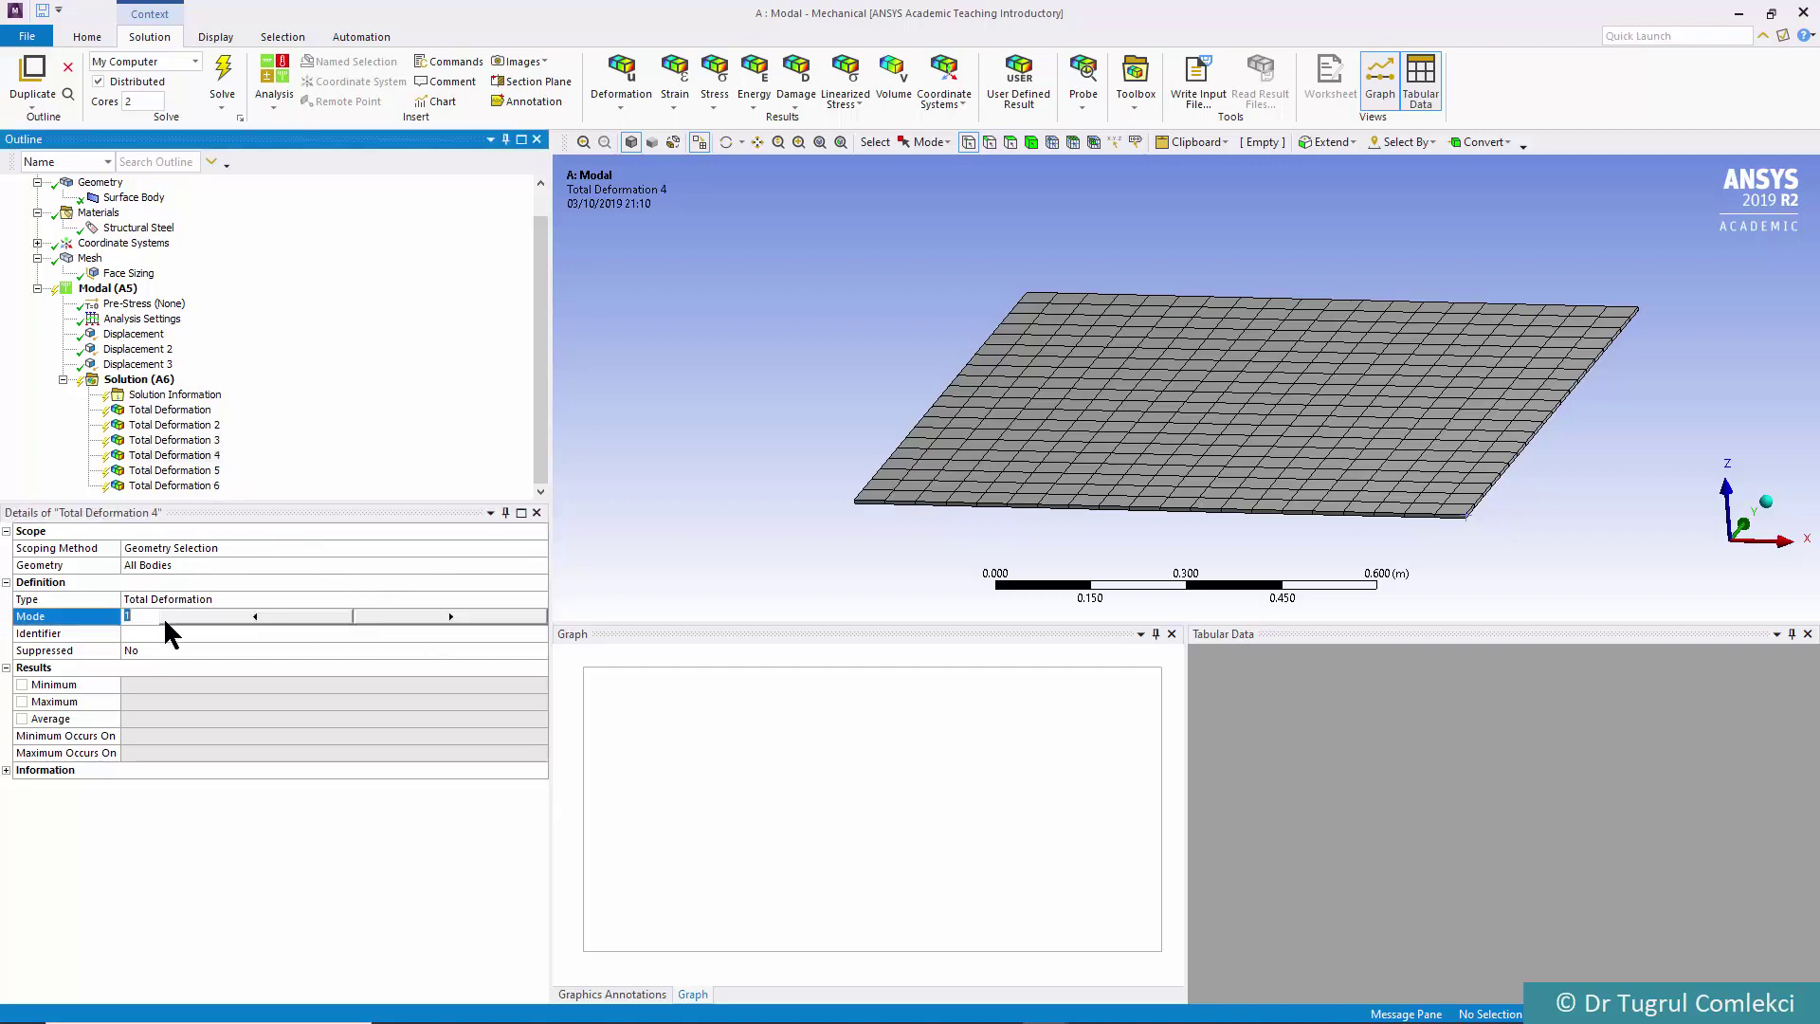
{"action": "type", "text": "2"}
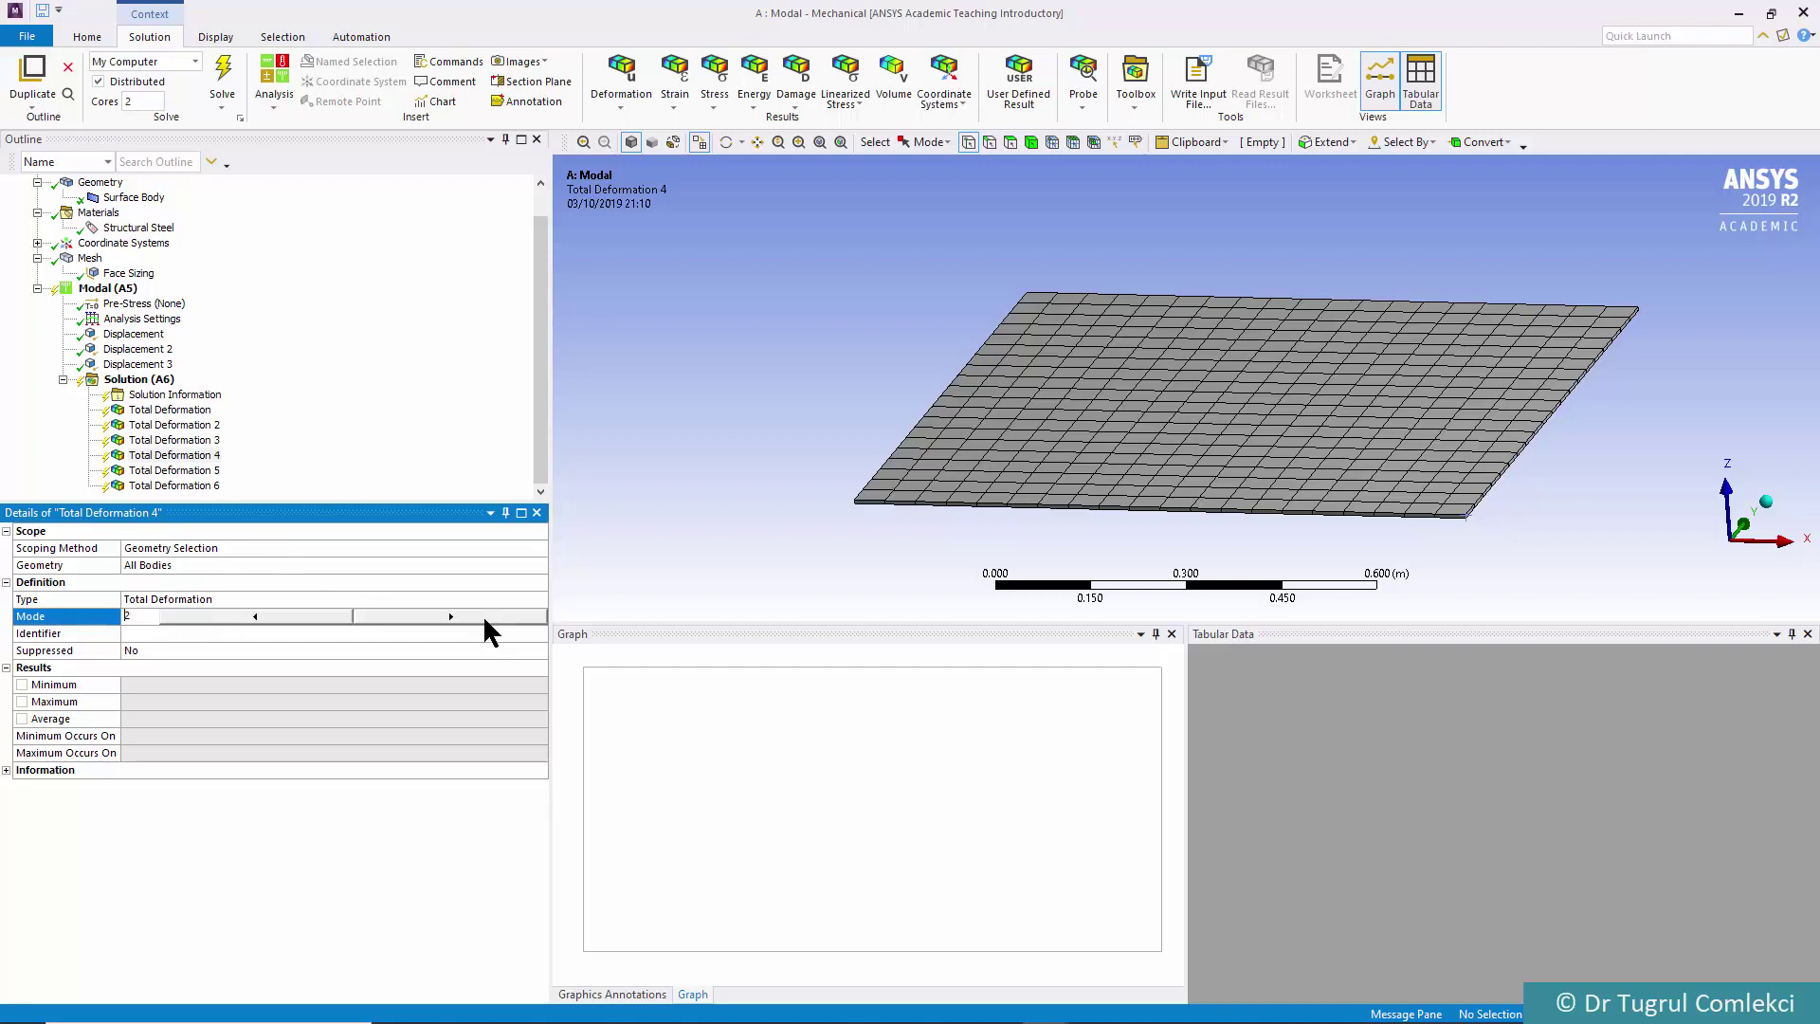
{"action": "left_click", "coordinate": [433, 615]}
{"action": "left_click", "coordinate": [170, 439]}
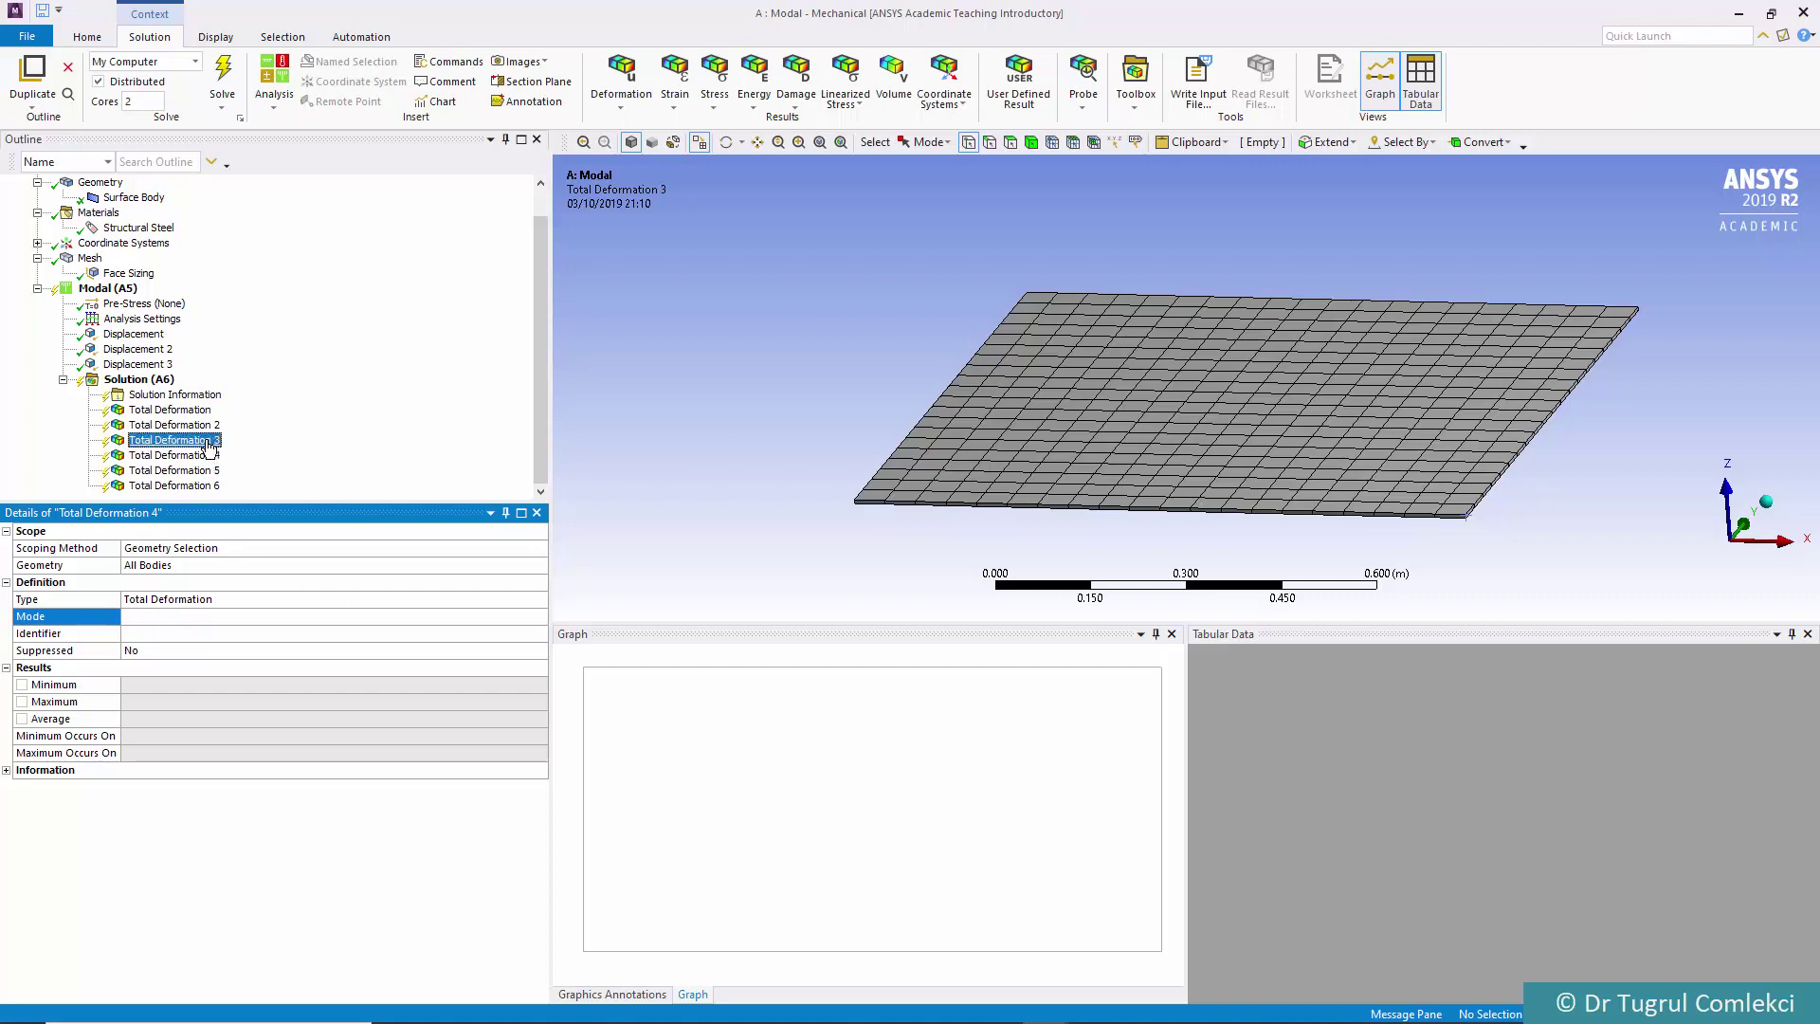
{"action": "left_click", "coordinate": [282, 612]}
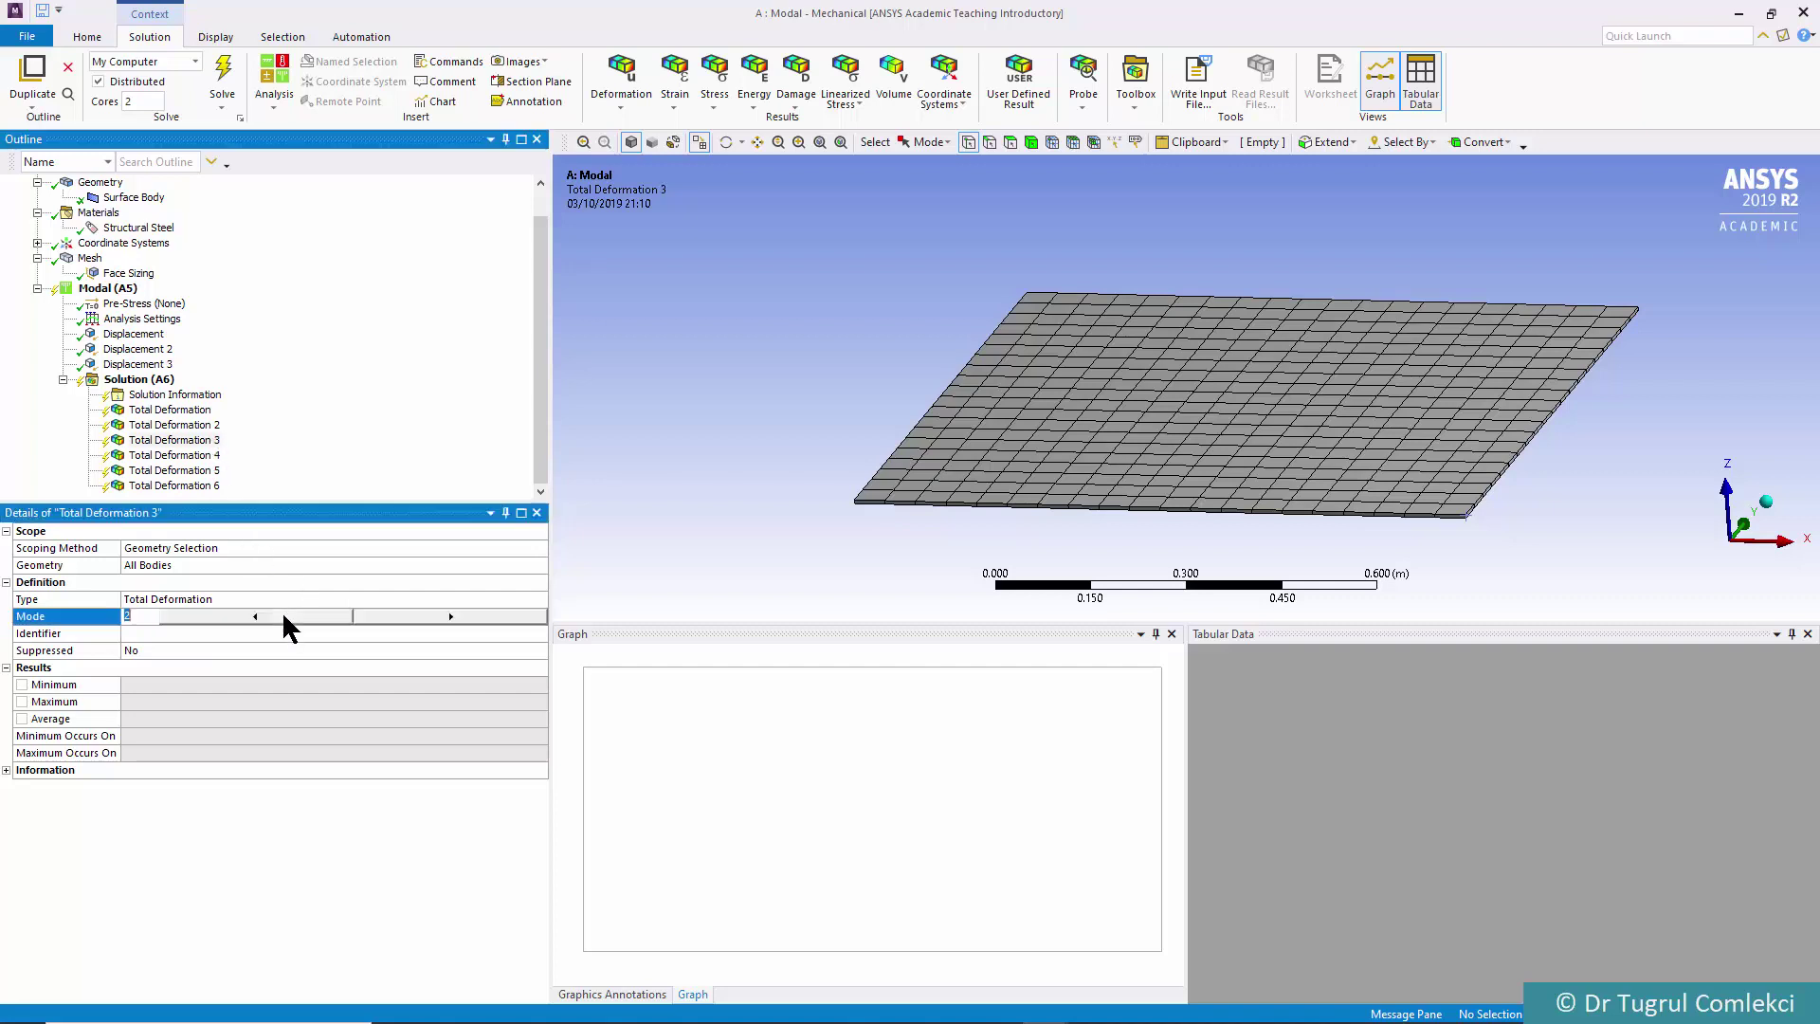
{"action": "left_click", "coordinate": [398, 616]}
Set the mode number to 5 for Total Deformation 5 and 6 for Total Deformation 6
{"action": "left_click", "coordinate": [195, 470]}
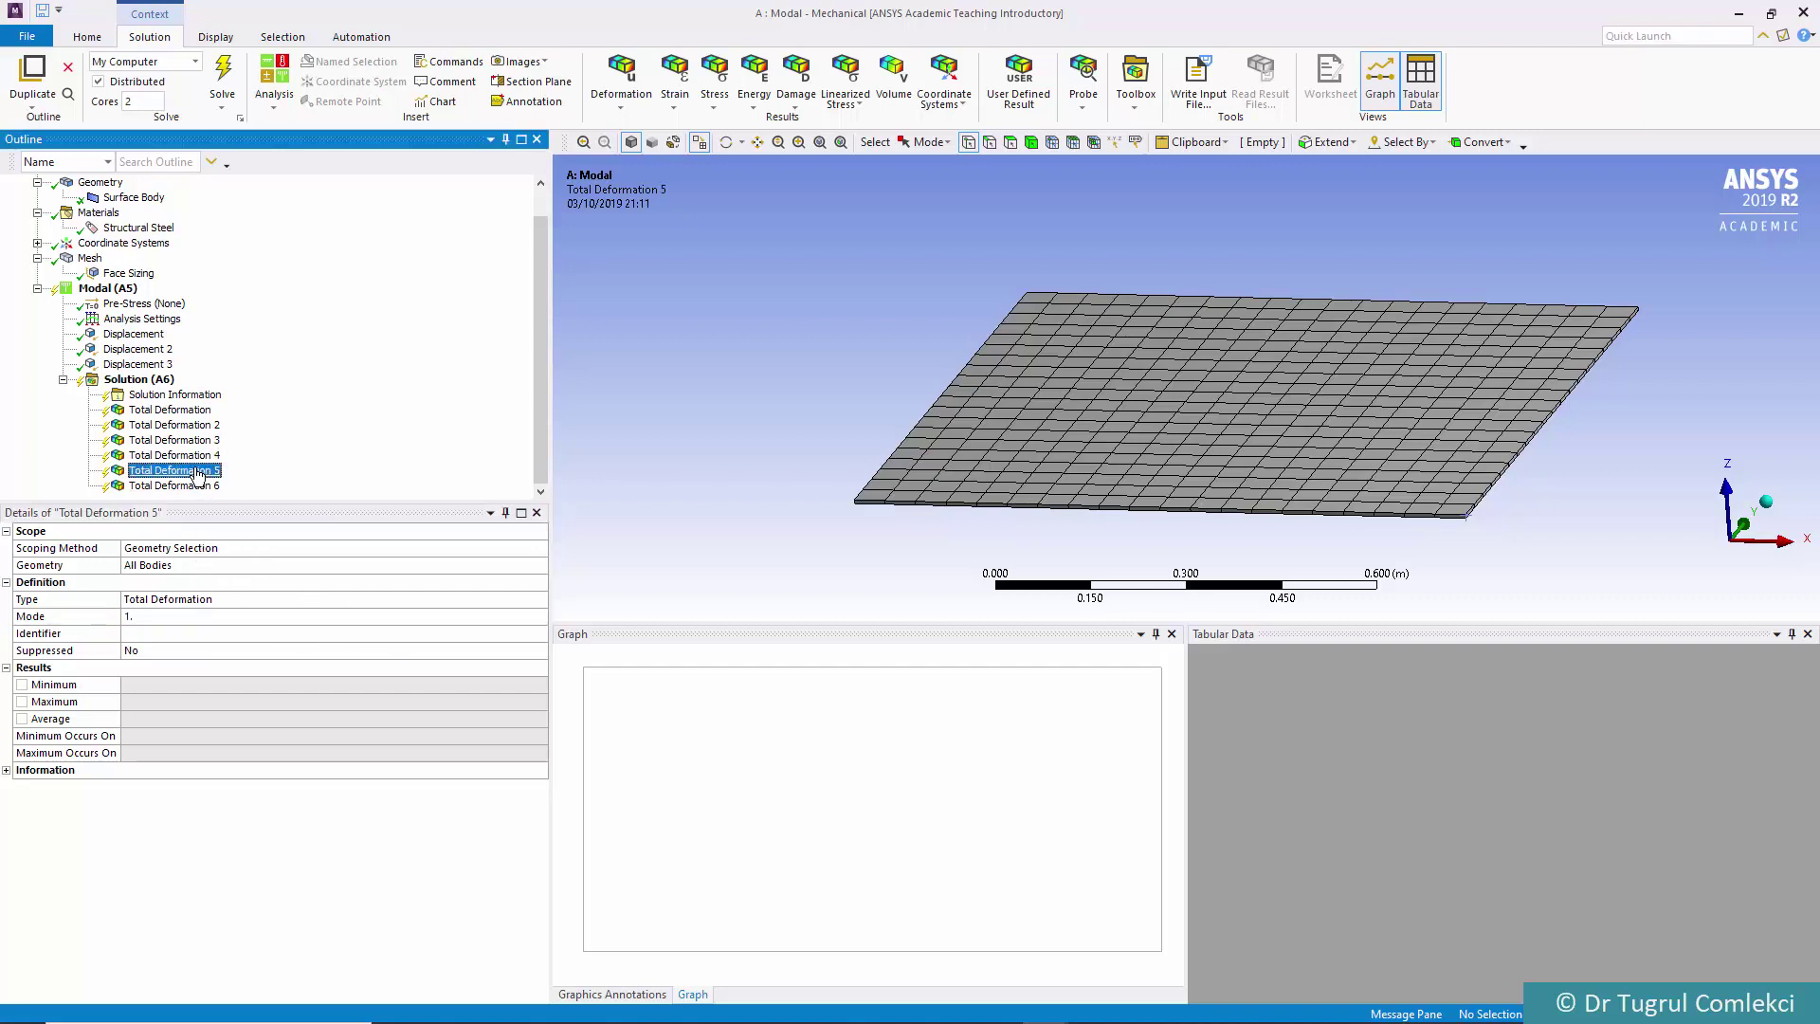
{"action": "left_click", "coordinate": [199, 614]}
{"action": "type", "text": "5"}
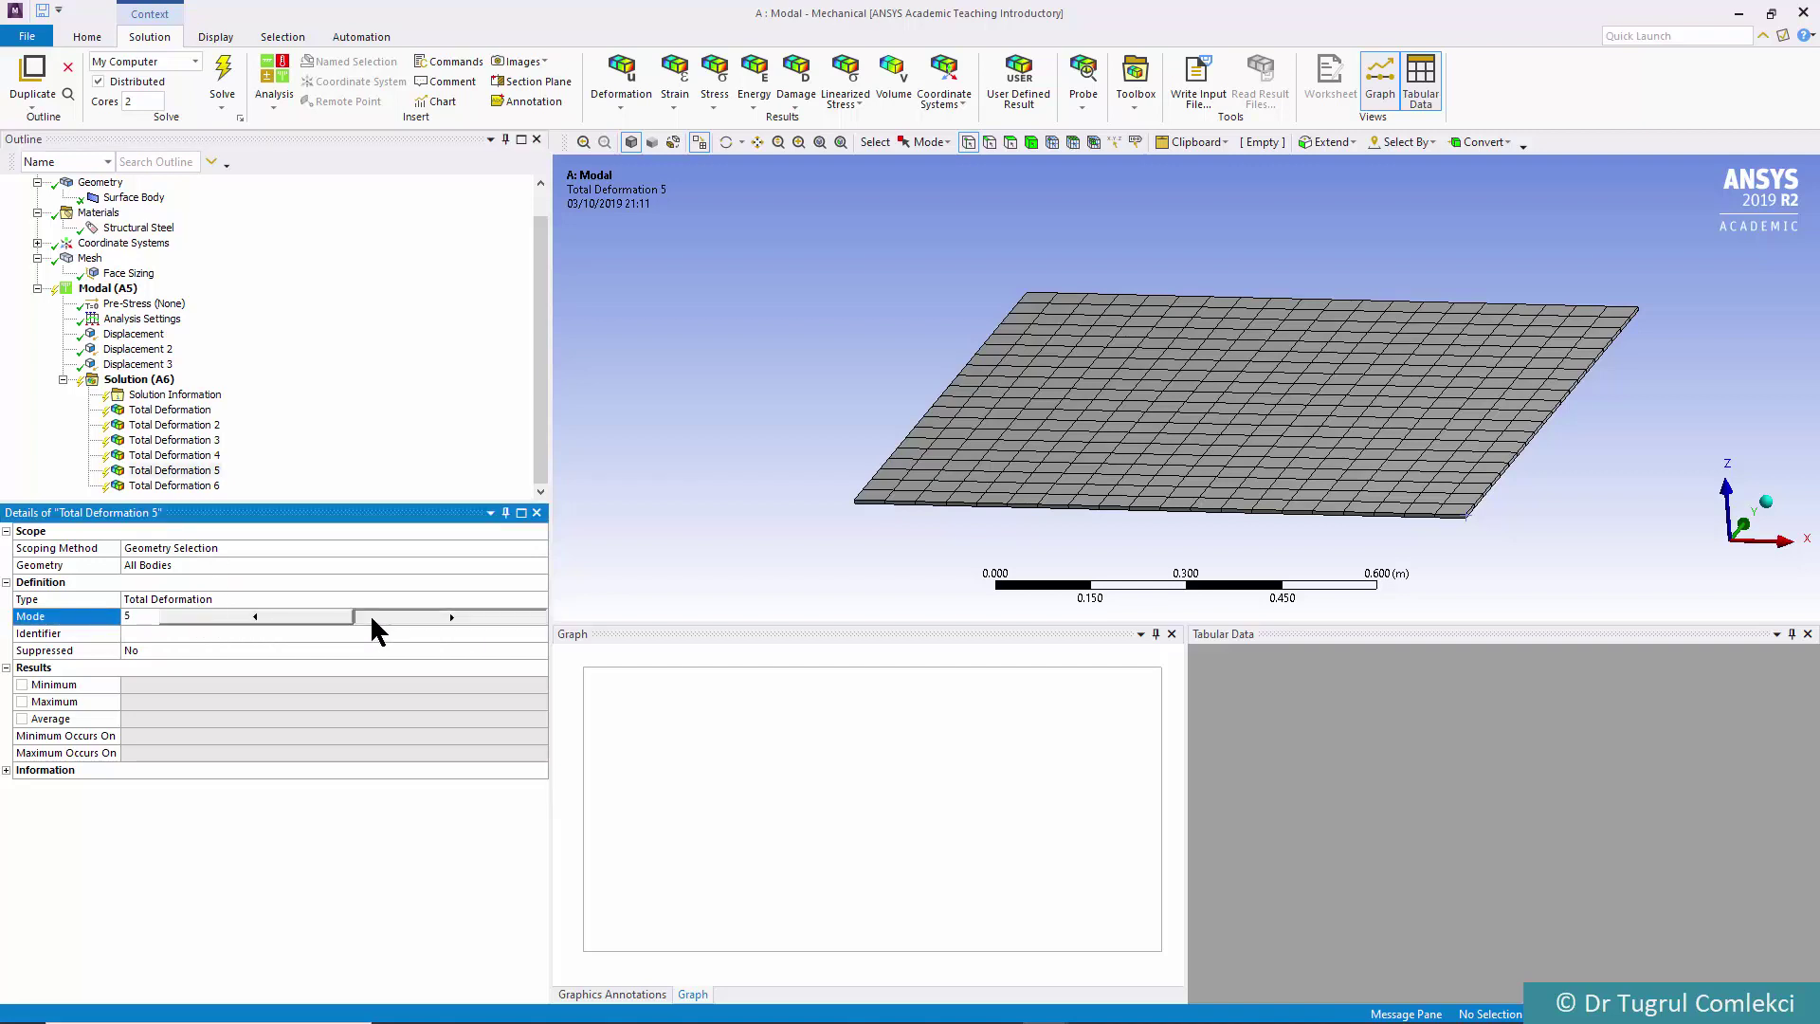
{"action": "left_click", "coordinate": [175, 486]}
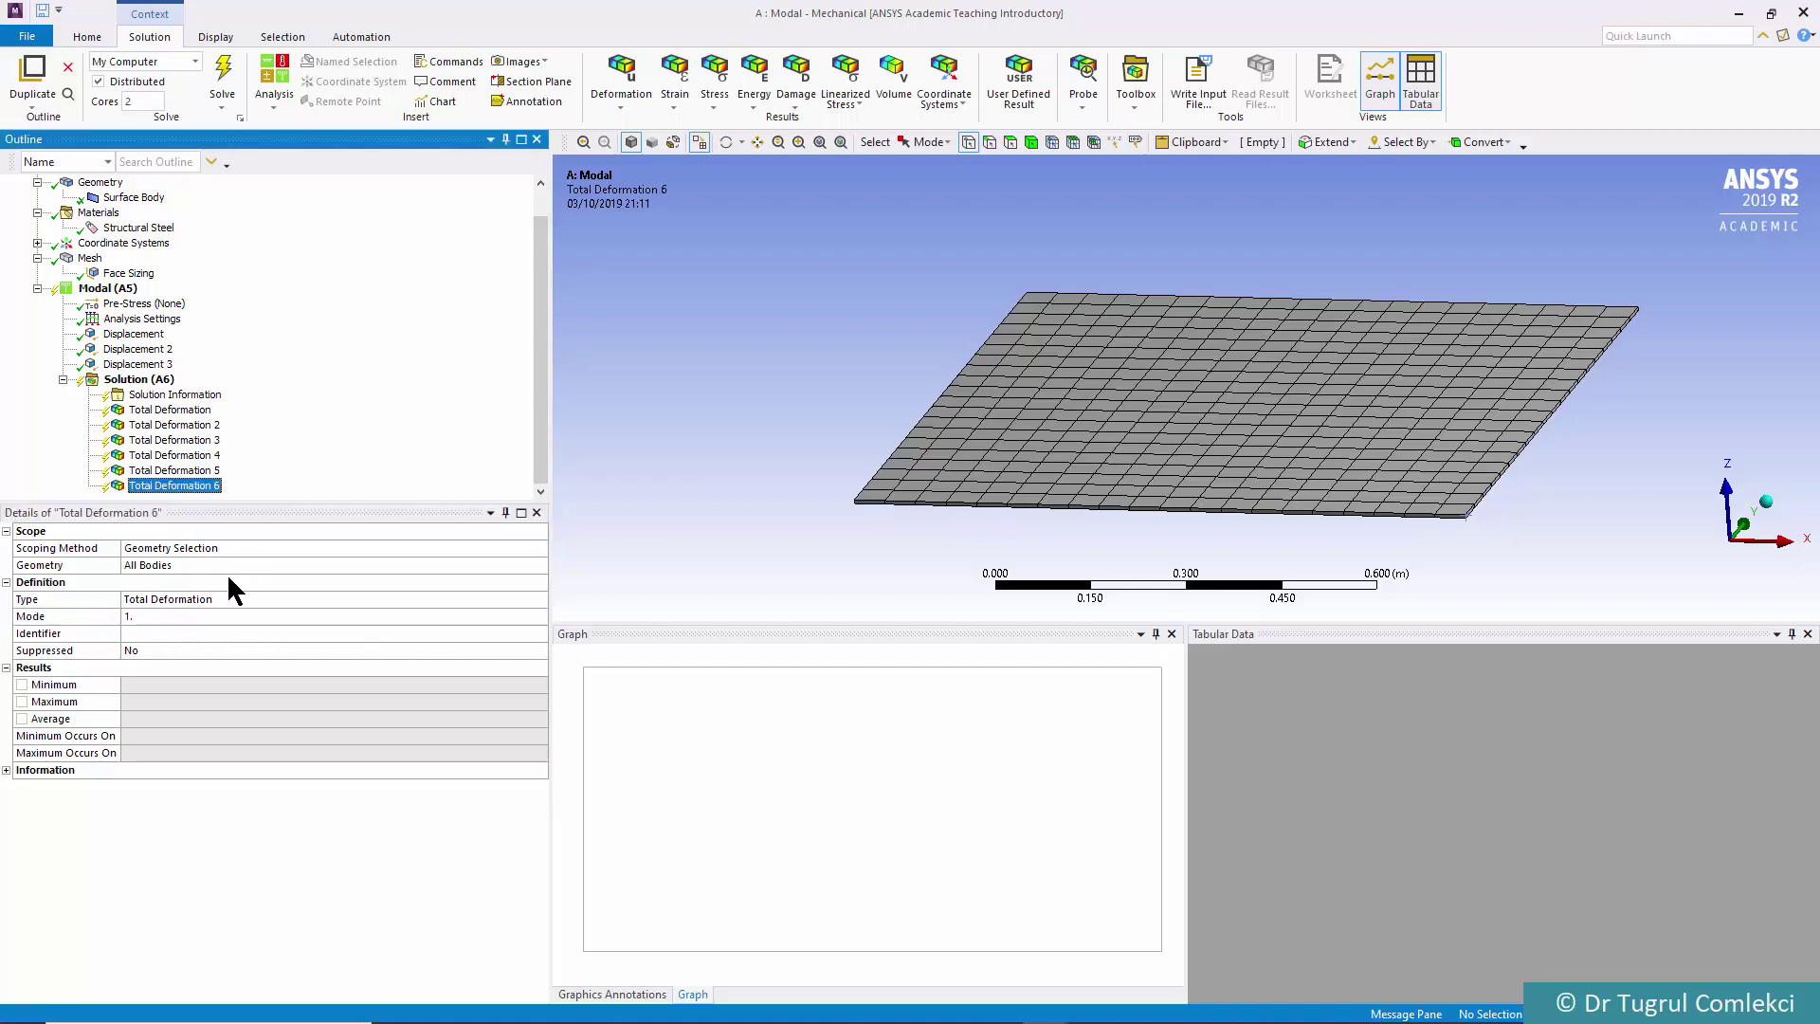
{"action": "left_click", "coordinate": [201, 615]}
{"action": "type", "text": "5"}
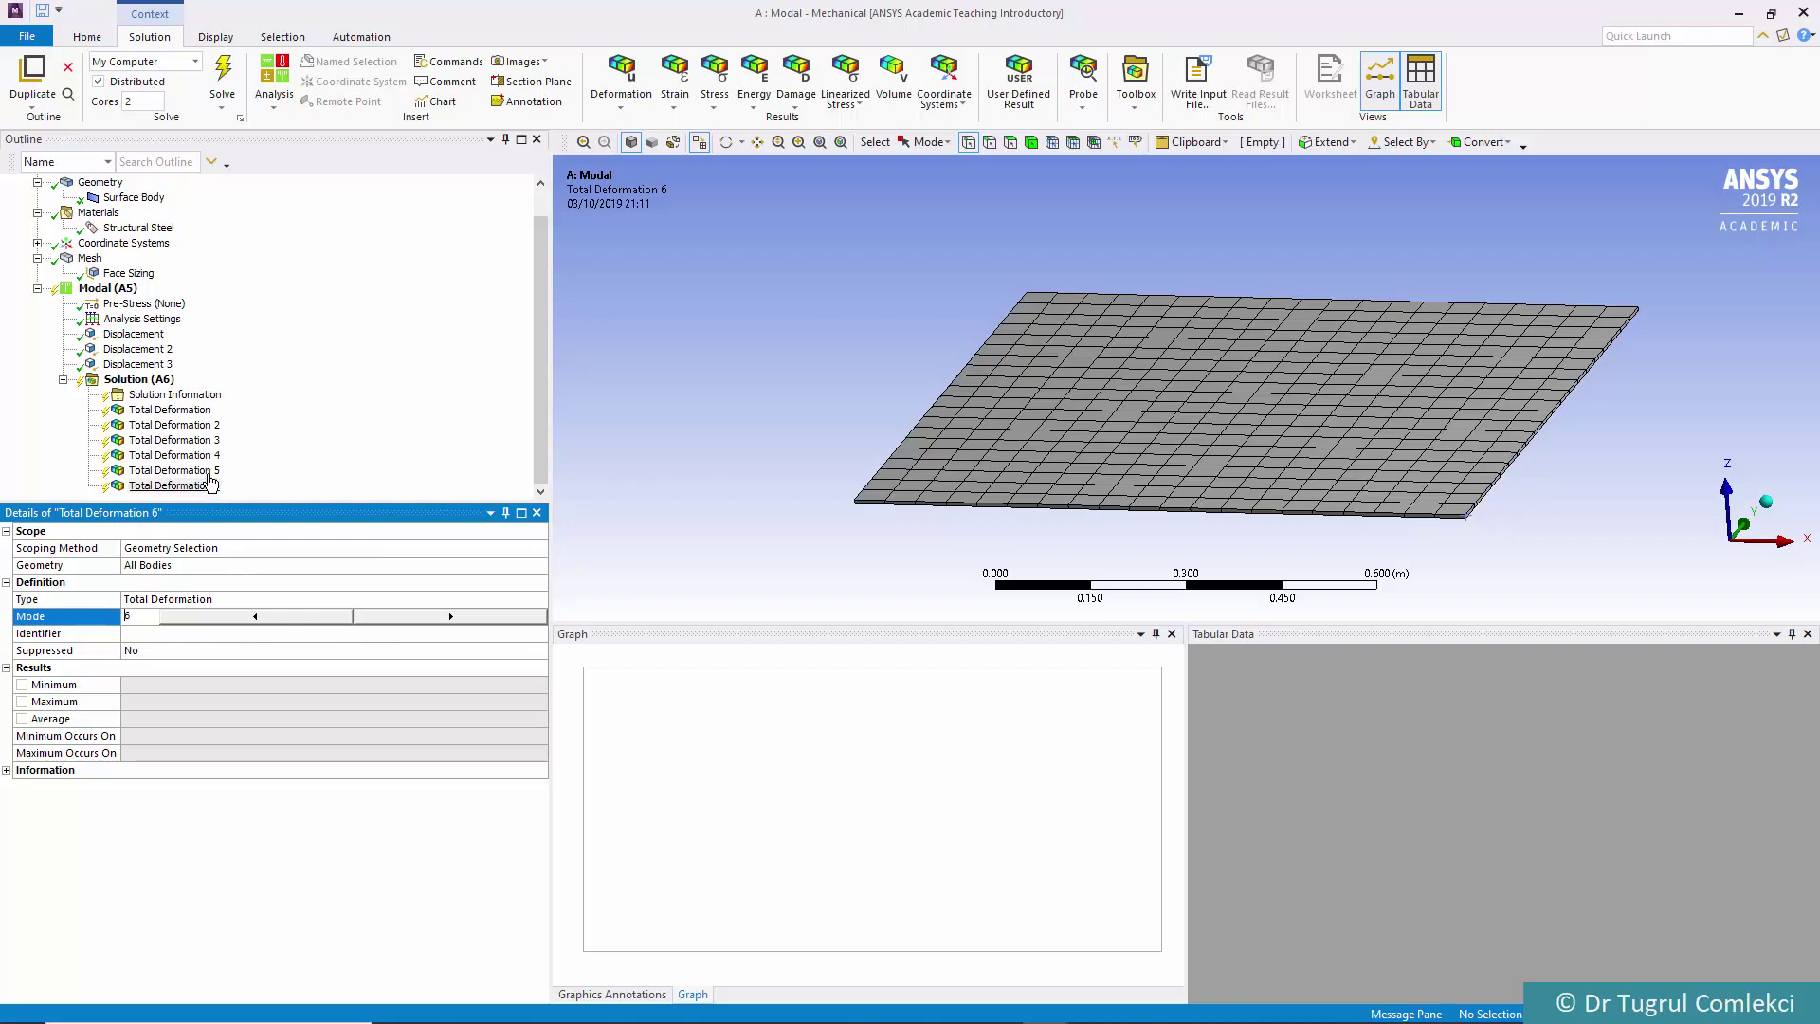
Solve the modal analysis and animate the first mode shape of the plate
{"action": "left_click", "coordinate": [146, 381]}
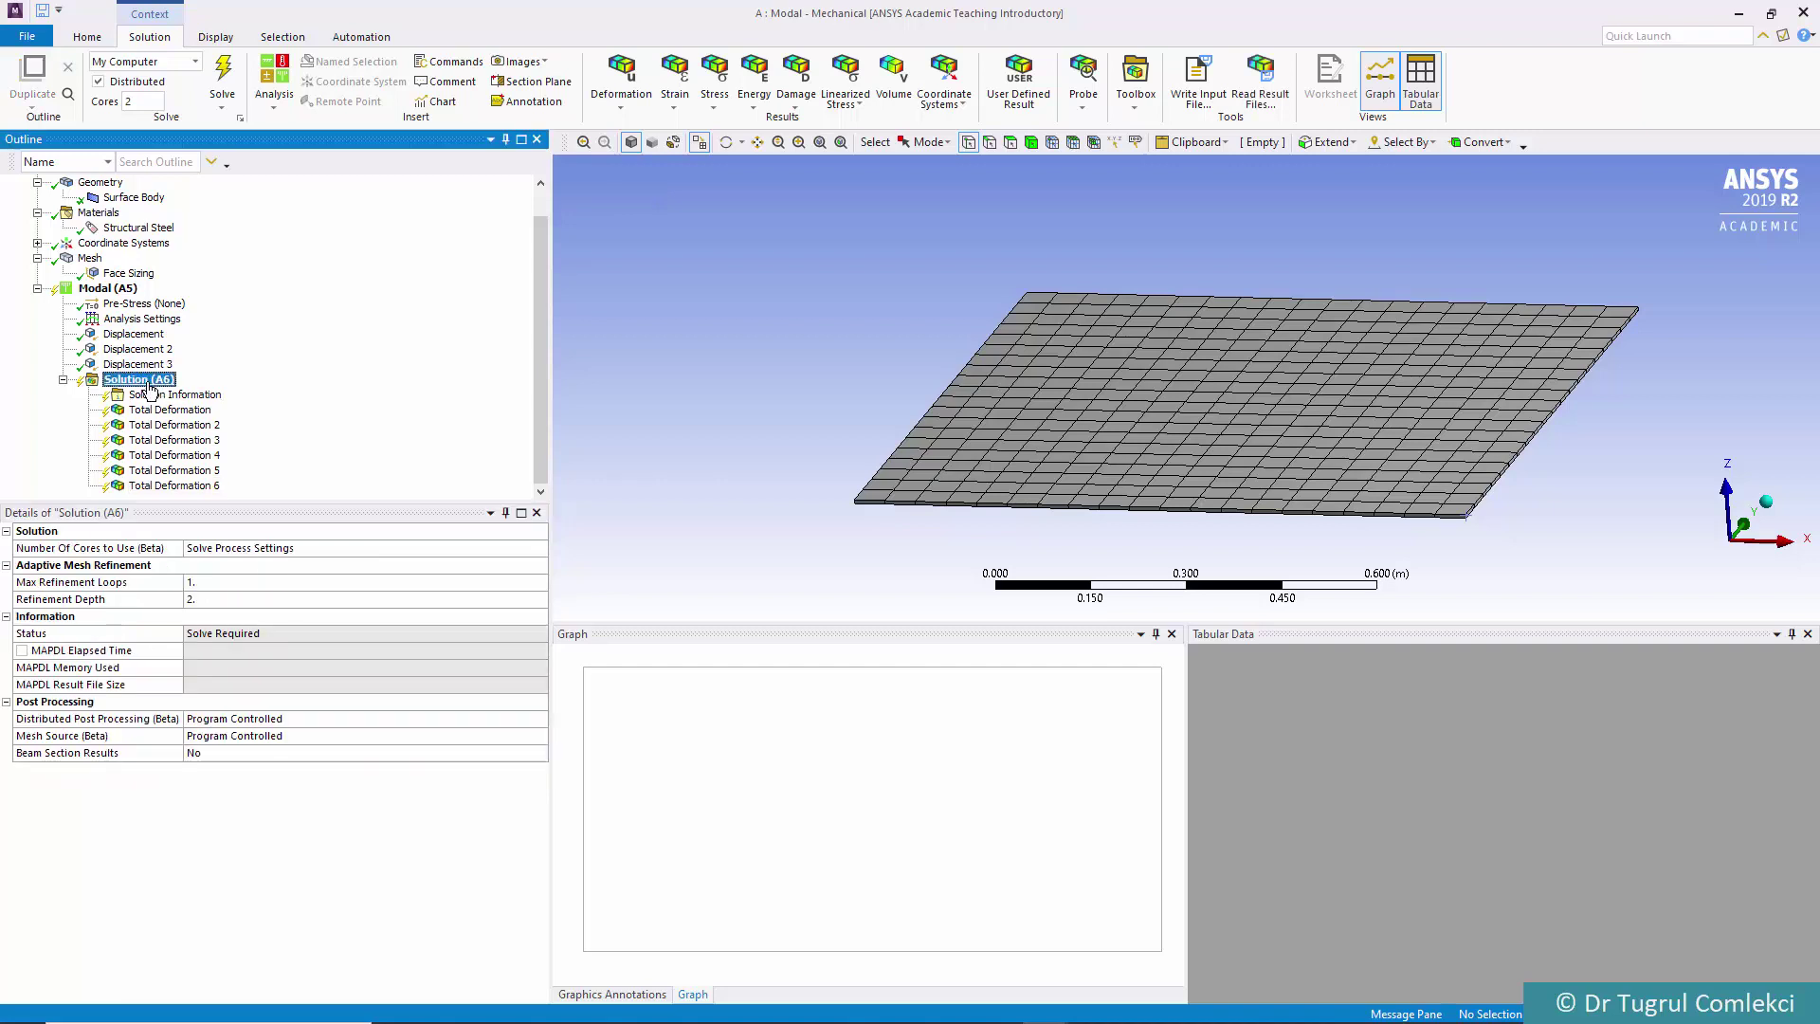
{"action": "left_click", "coordinate": [225, 84]}
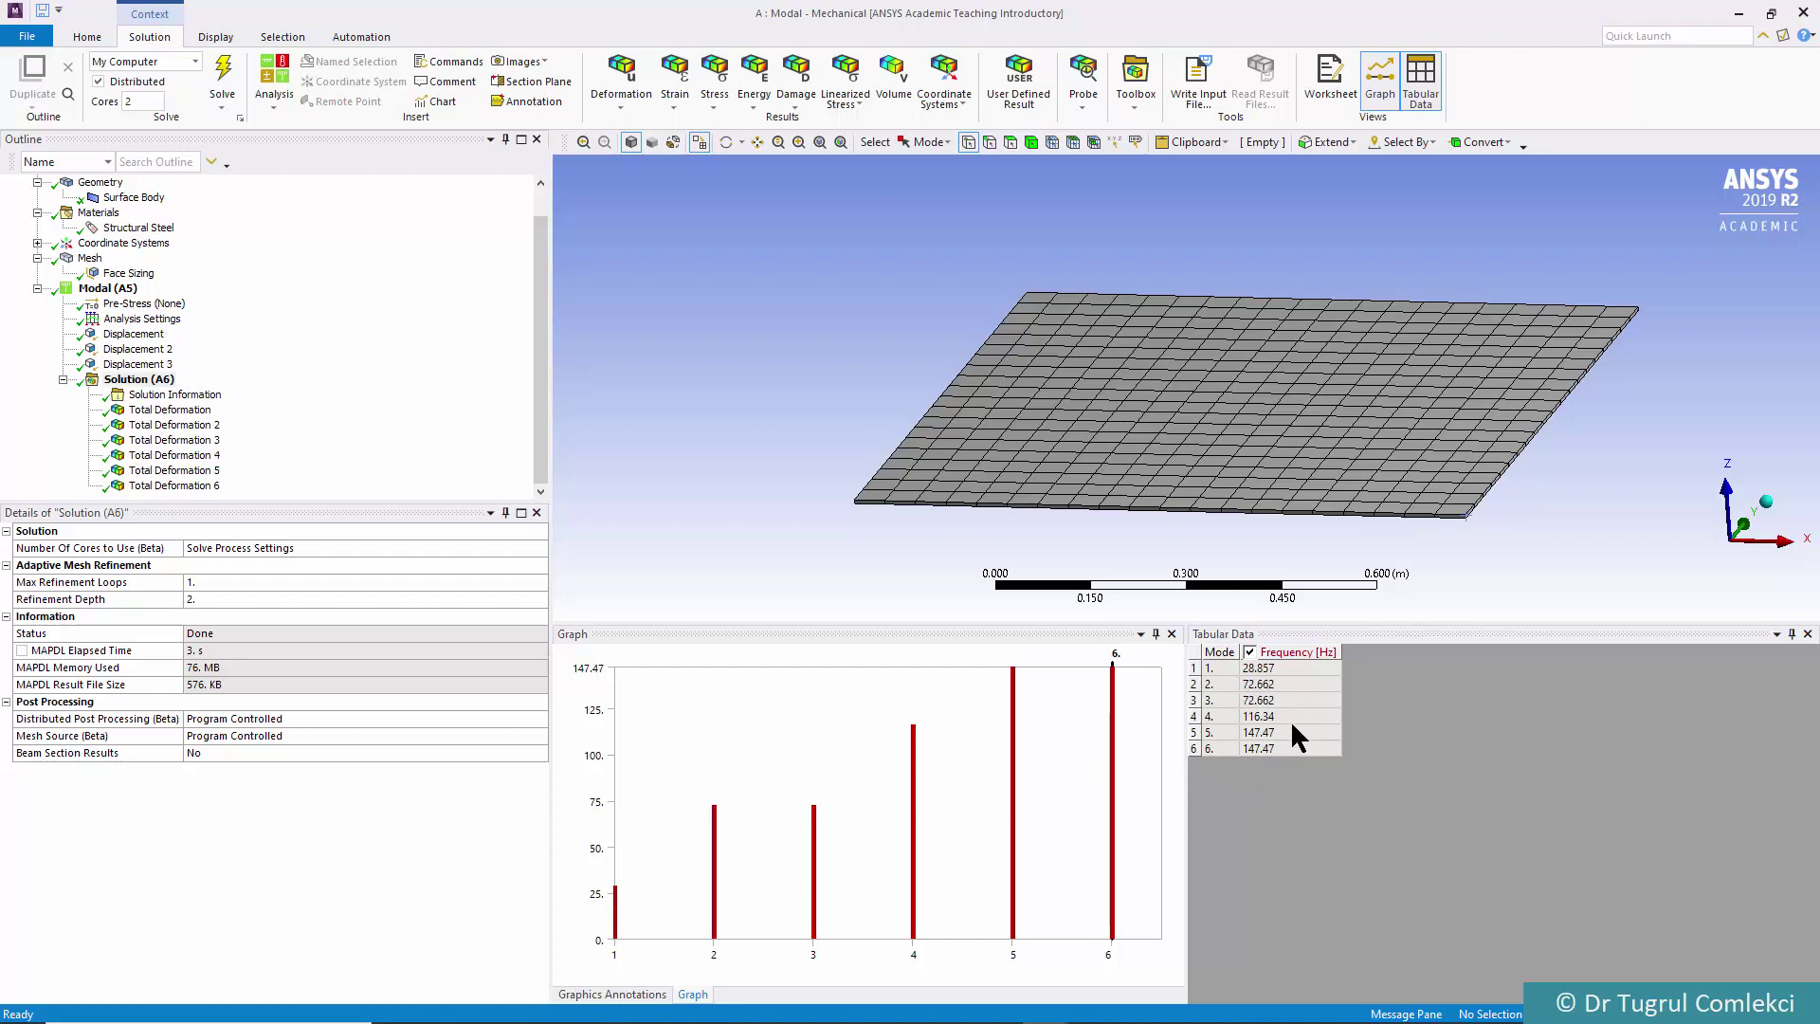
{"action": "left_click", "coordinate": [173, 411]}
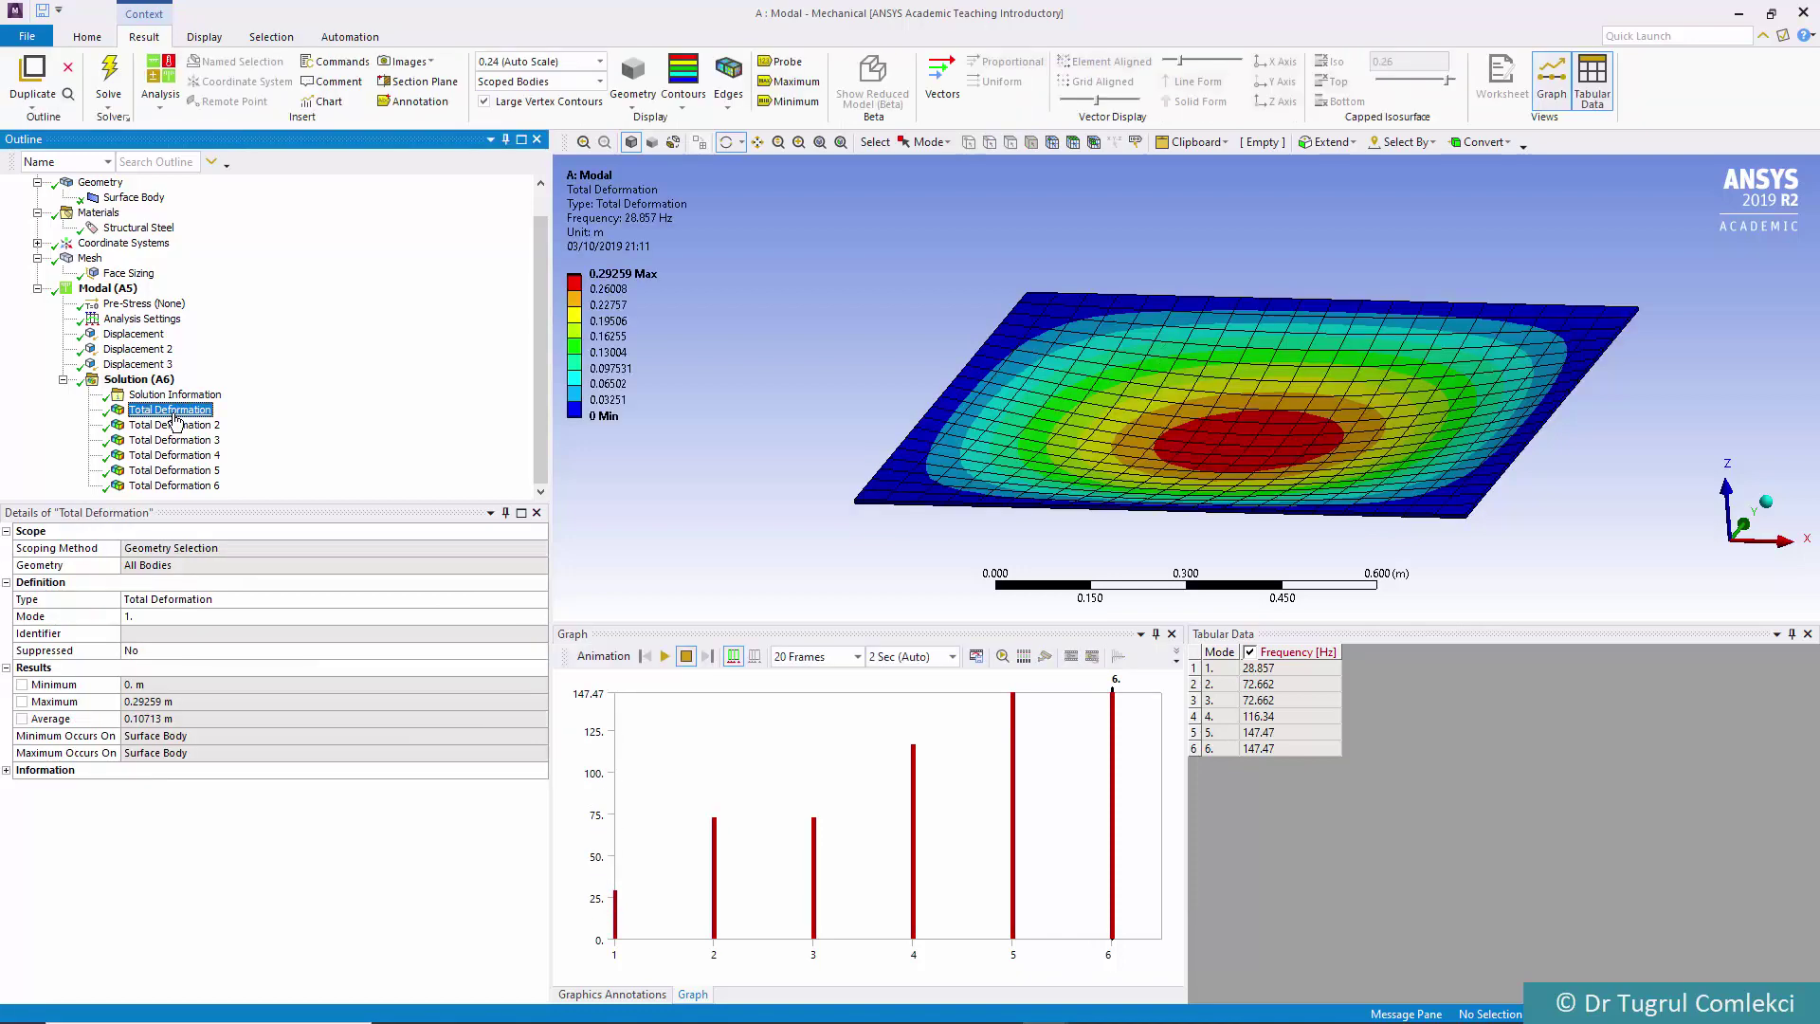
{"action": "left_click_drag", "start_coordinate": [1122, 408], "coordinate": [1052, 417]}
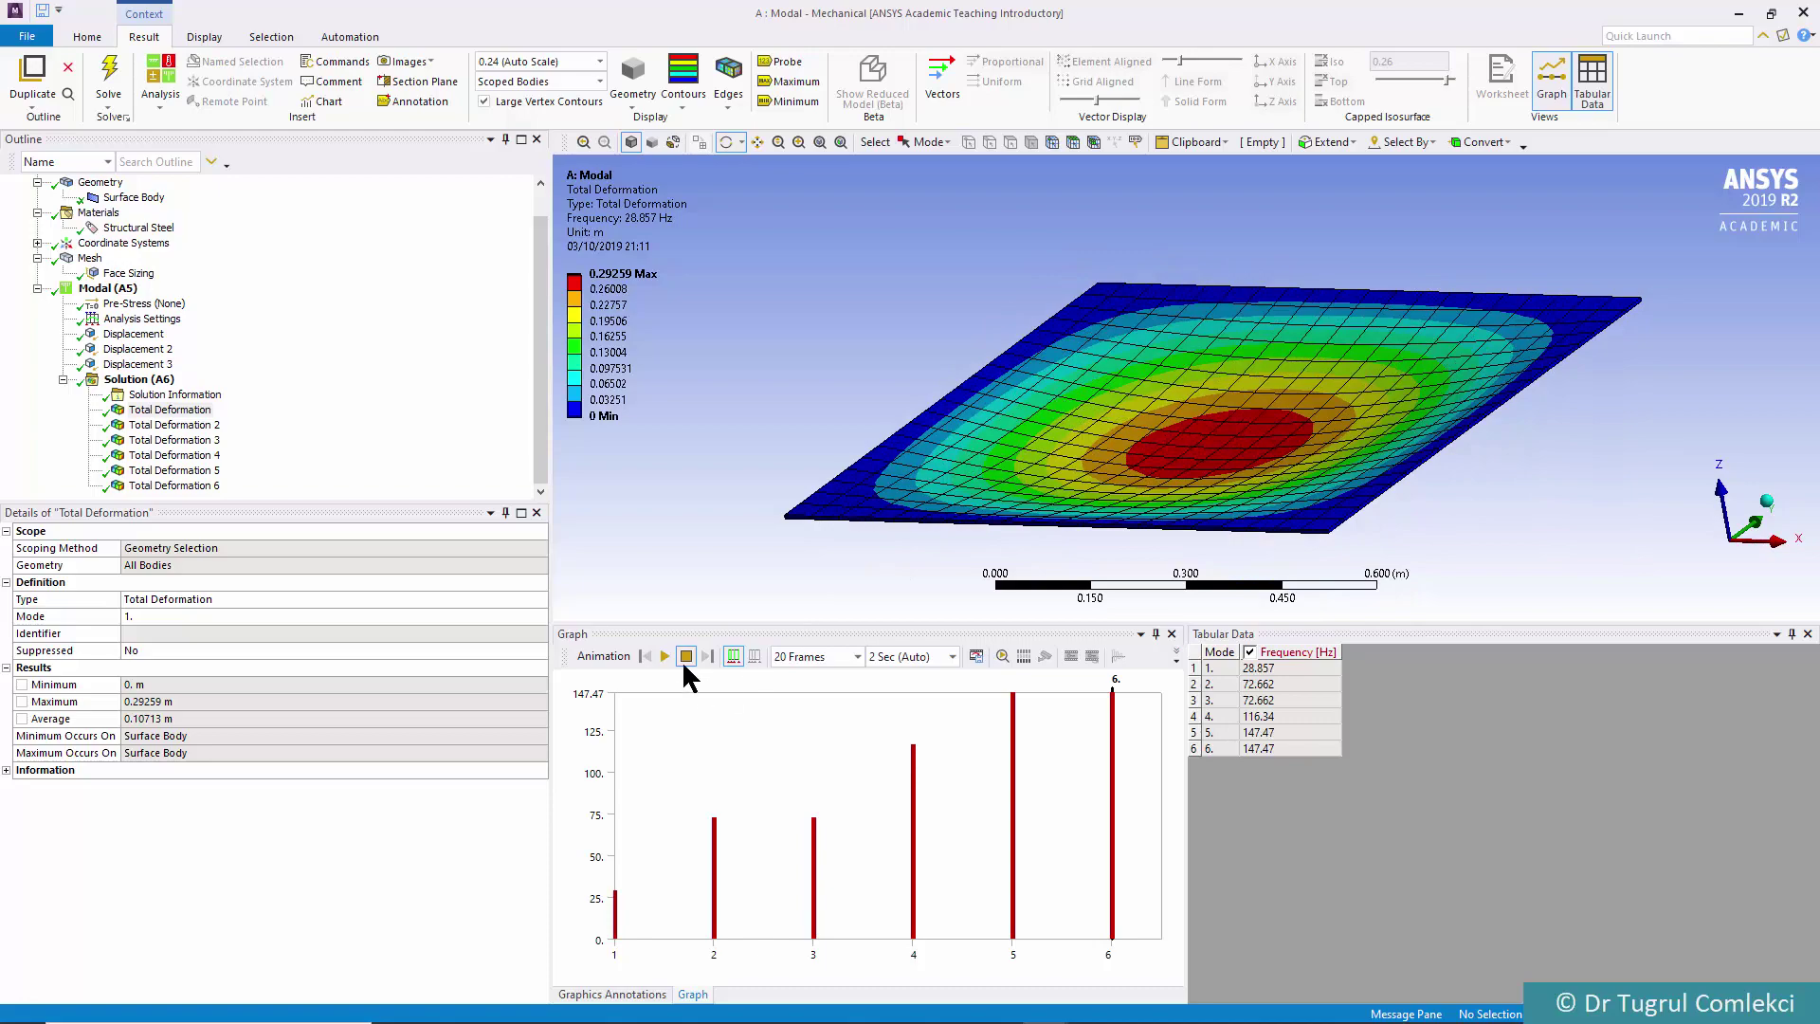
{"action": "left_click", "coordinate": [668, 658]}
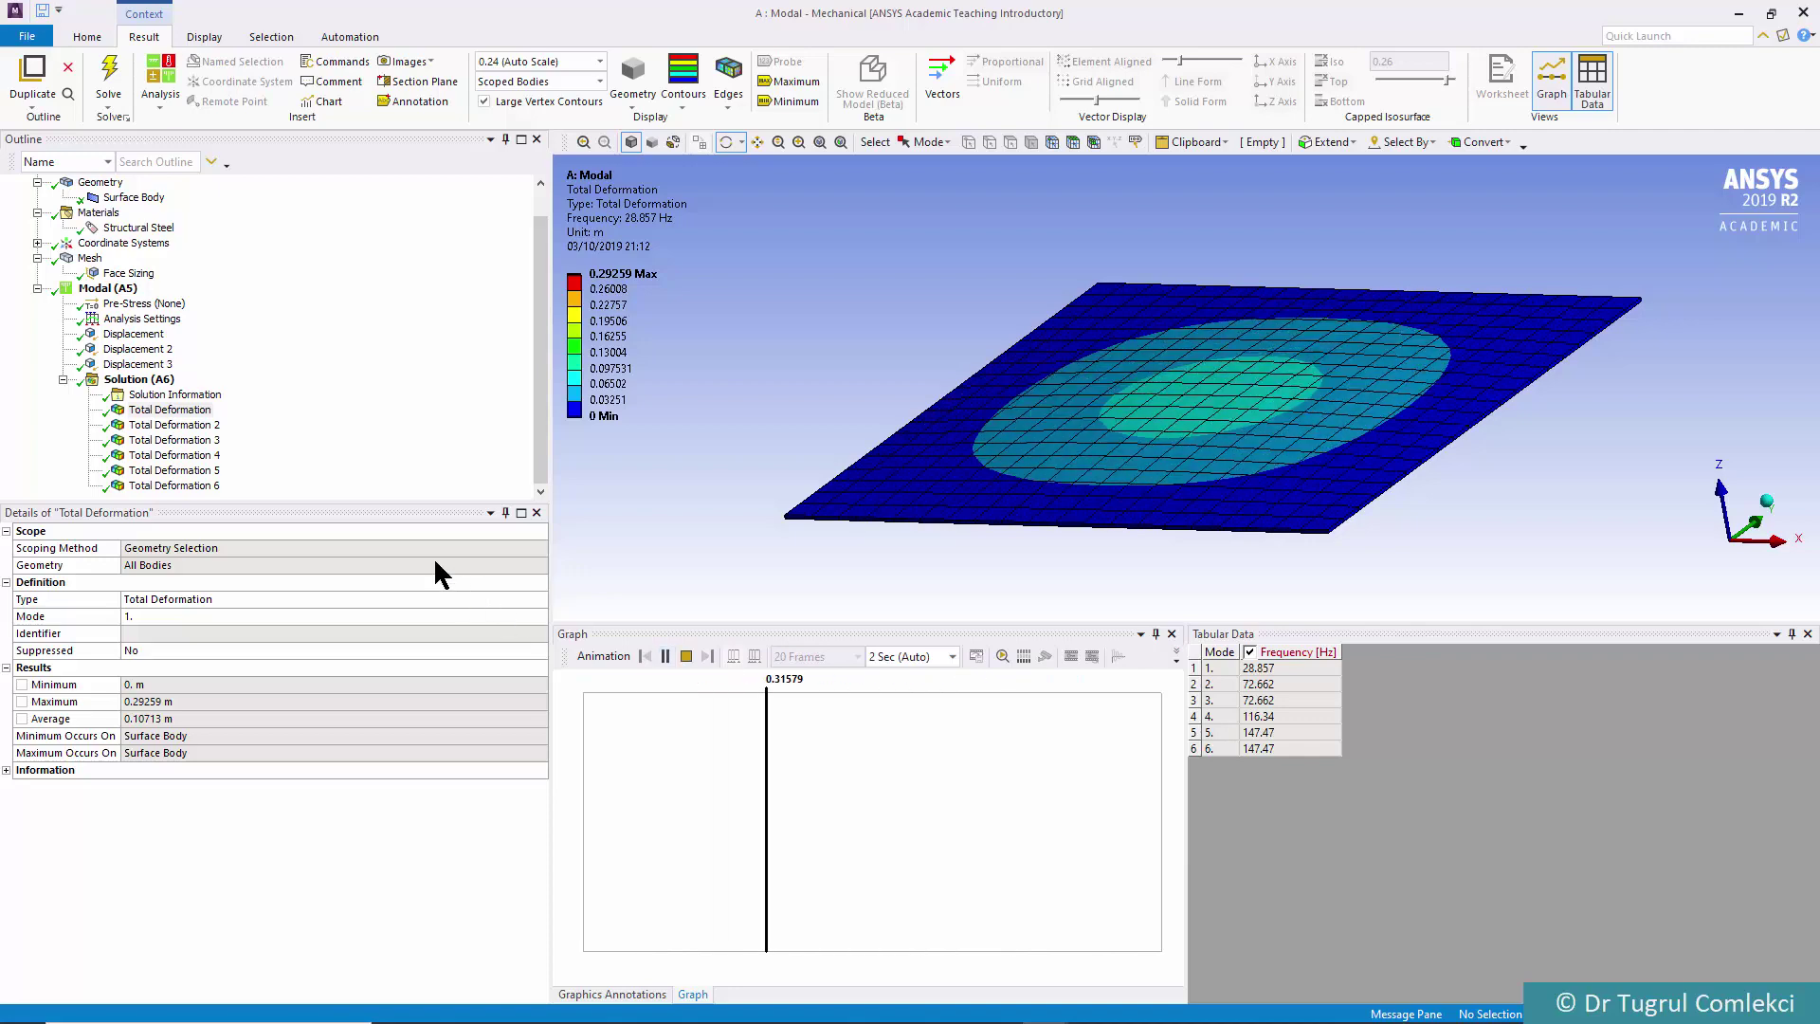
Examine the second and third mode shapes by animating Total Deformation 2 and Total Deformation 3 in turn
{"action": "left_click", "coordinate": [187, 427]}
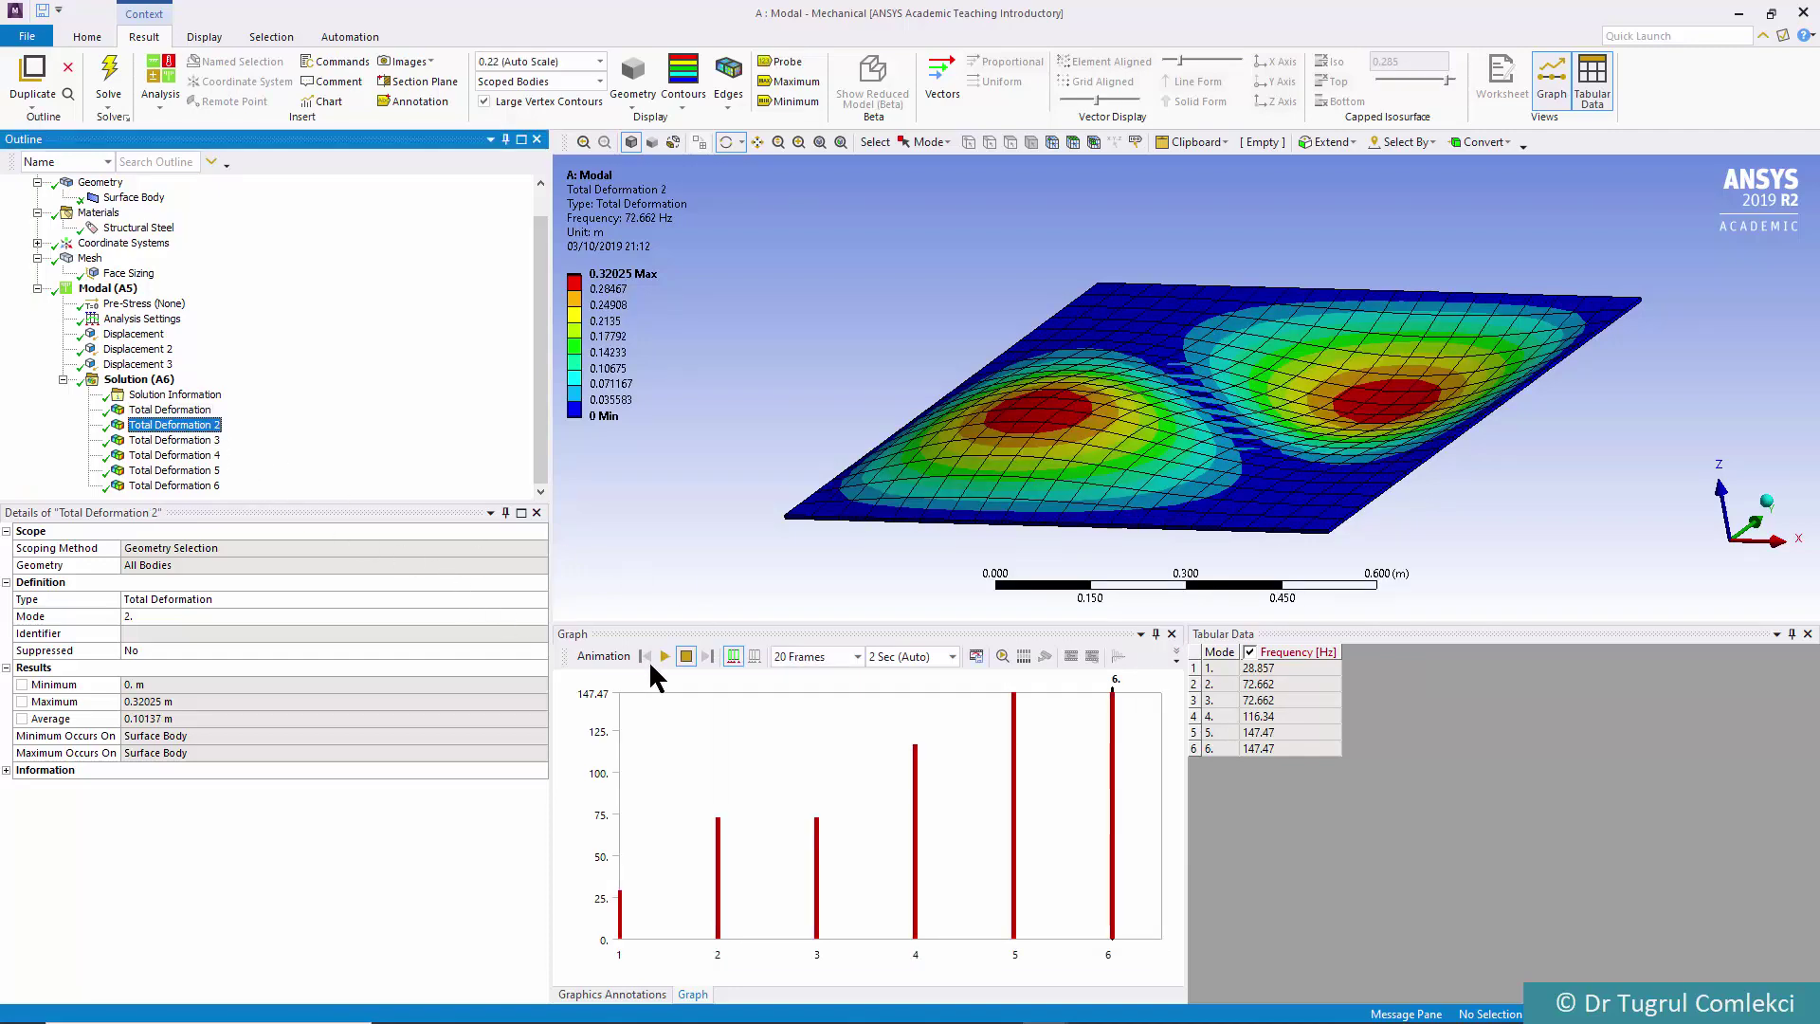
{"action": "left_click", "coordinate": [666, 657]}
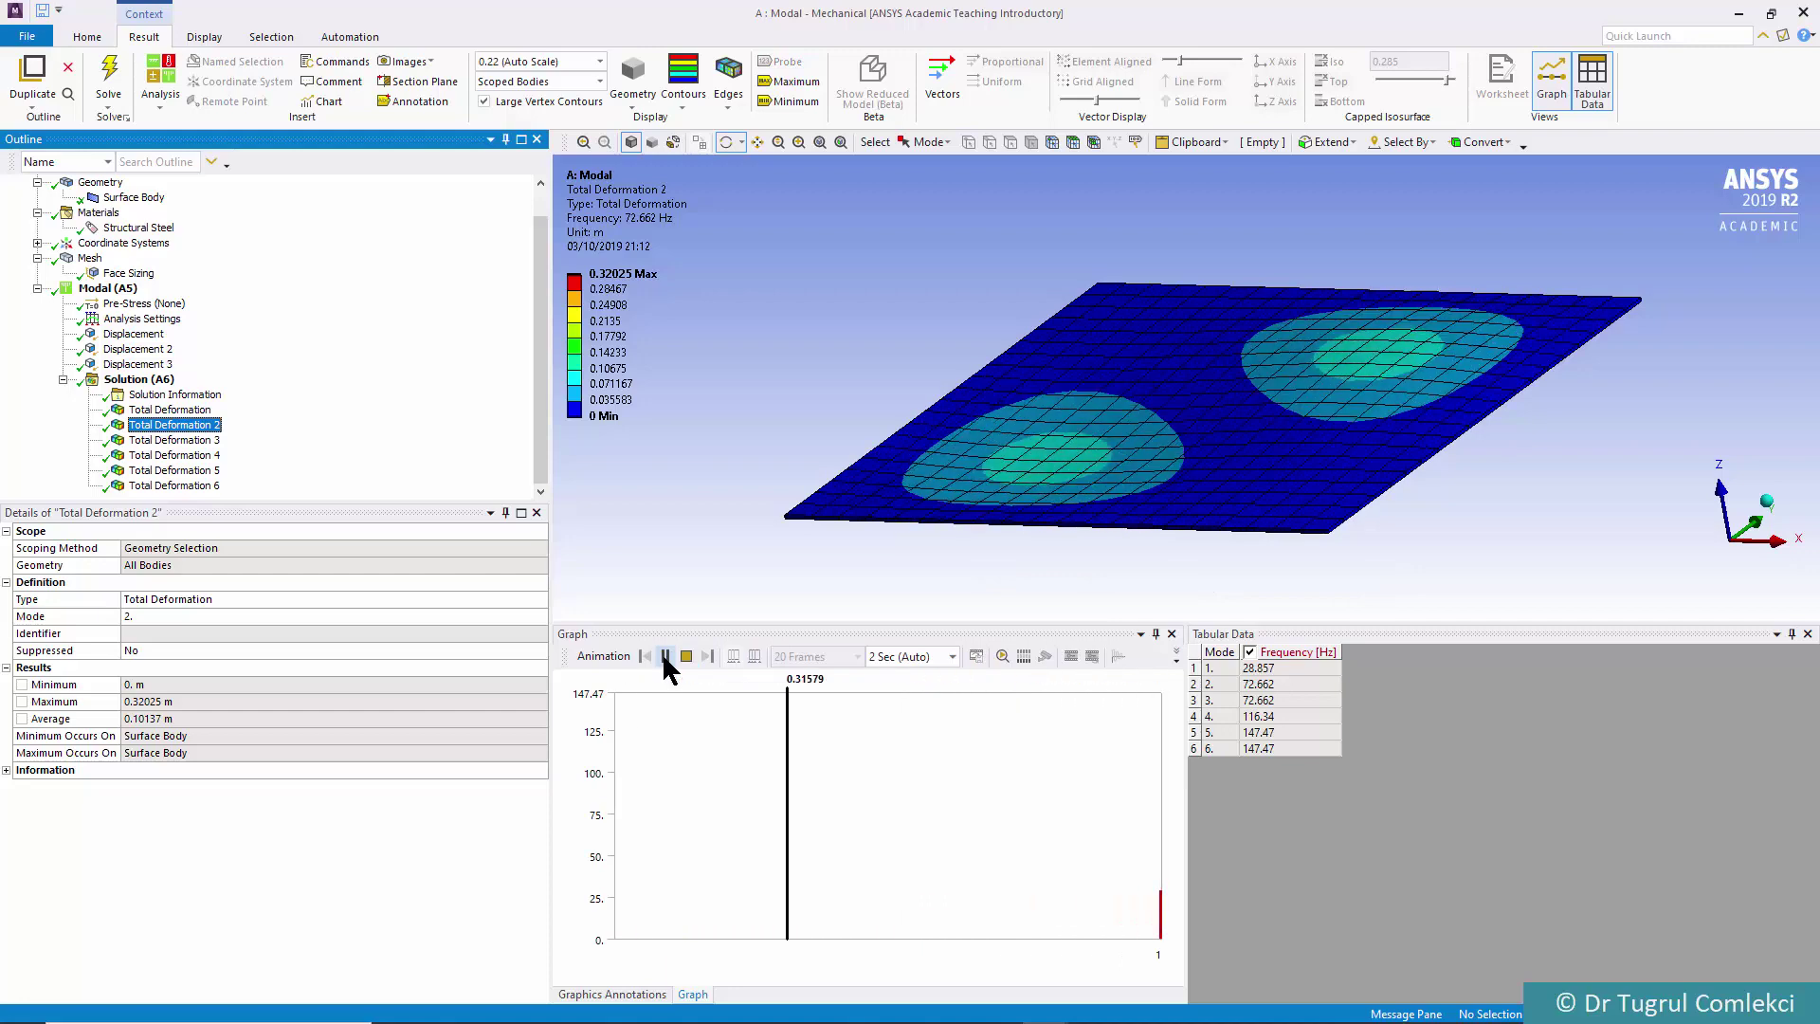
{"action": "left_click", "coordinate": [686, 656]}
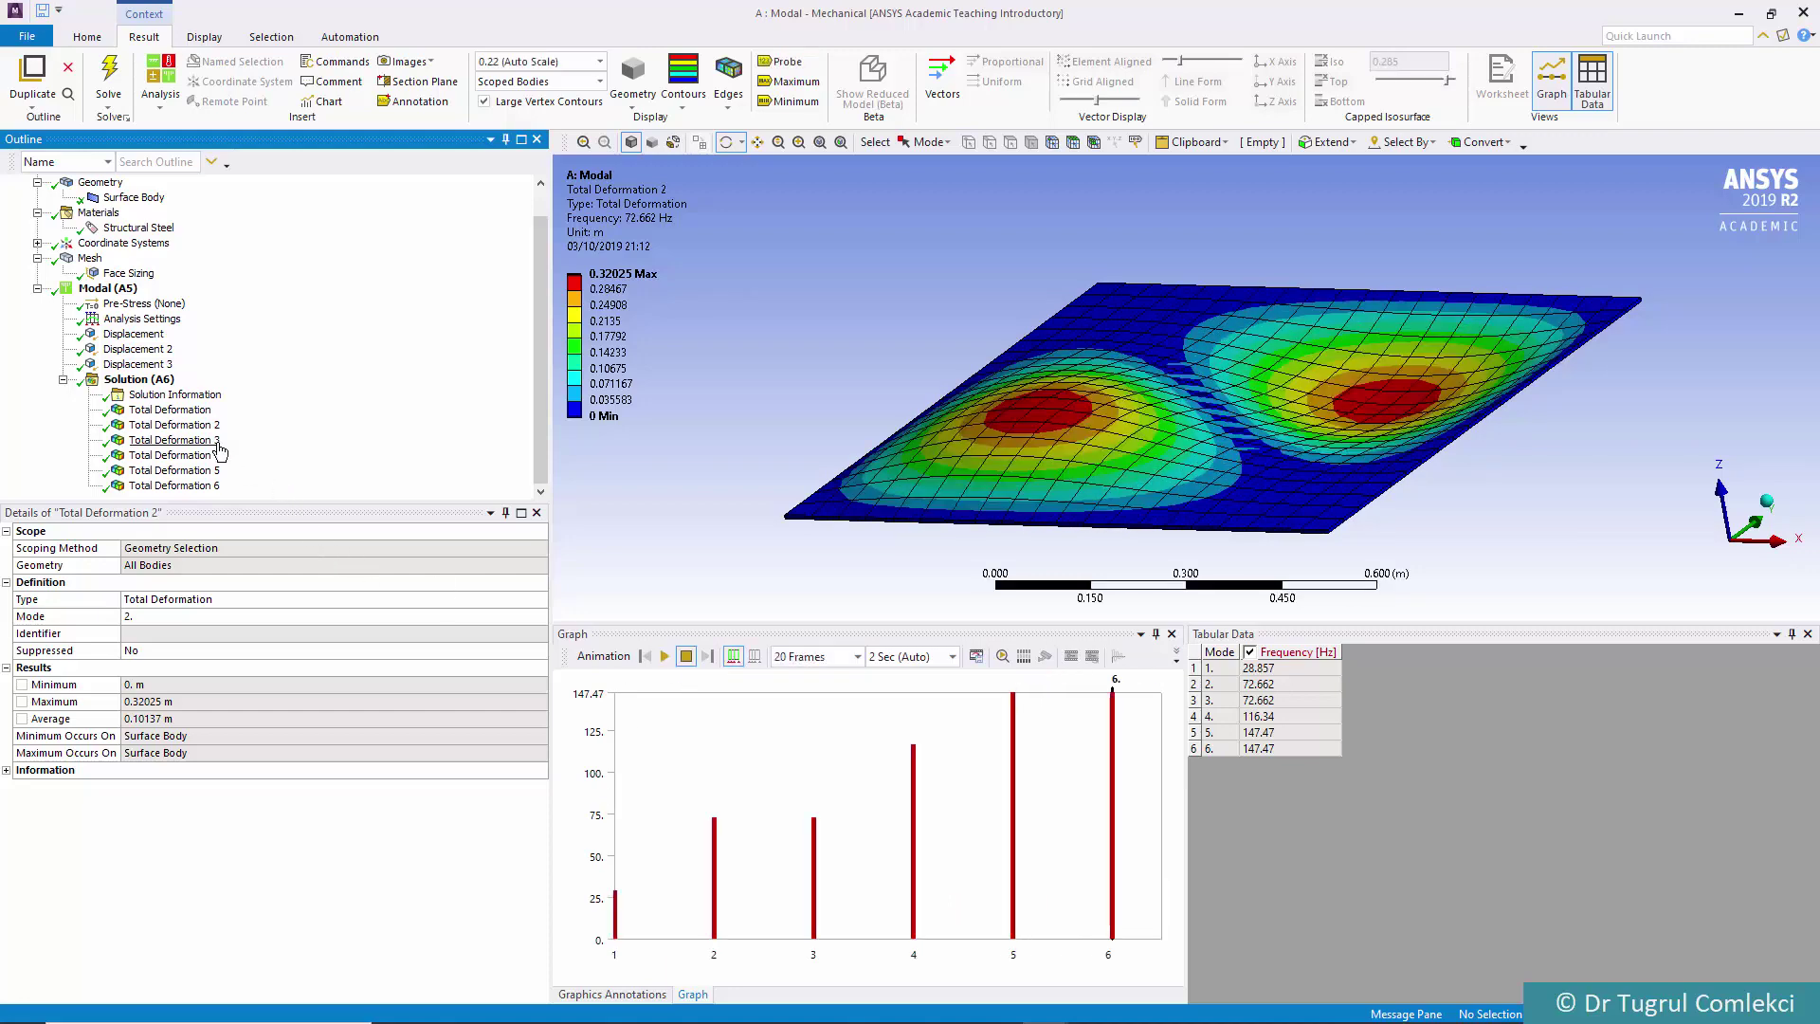
{"action": "left_click", "coordinate": [171, 440]}
{"action": "left_click", "coordinate": [665, 656]}
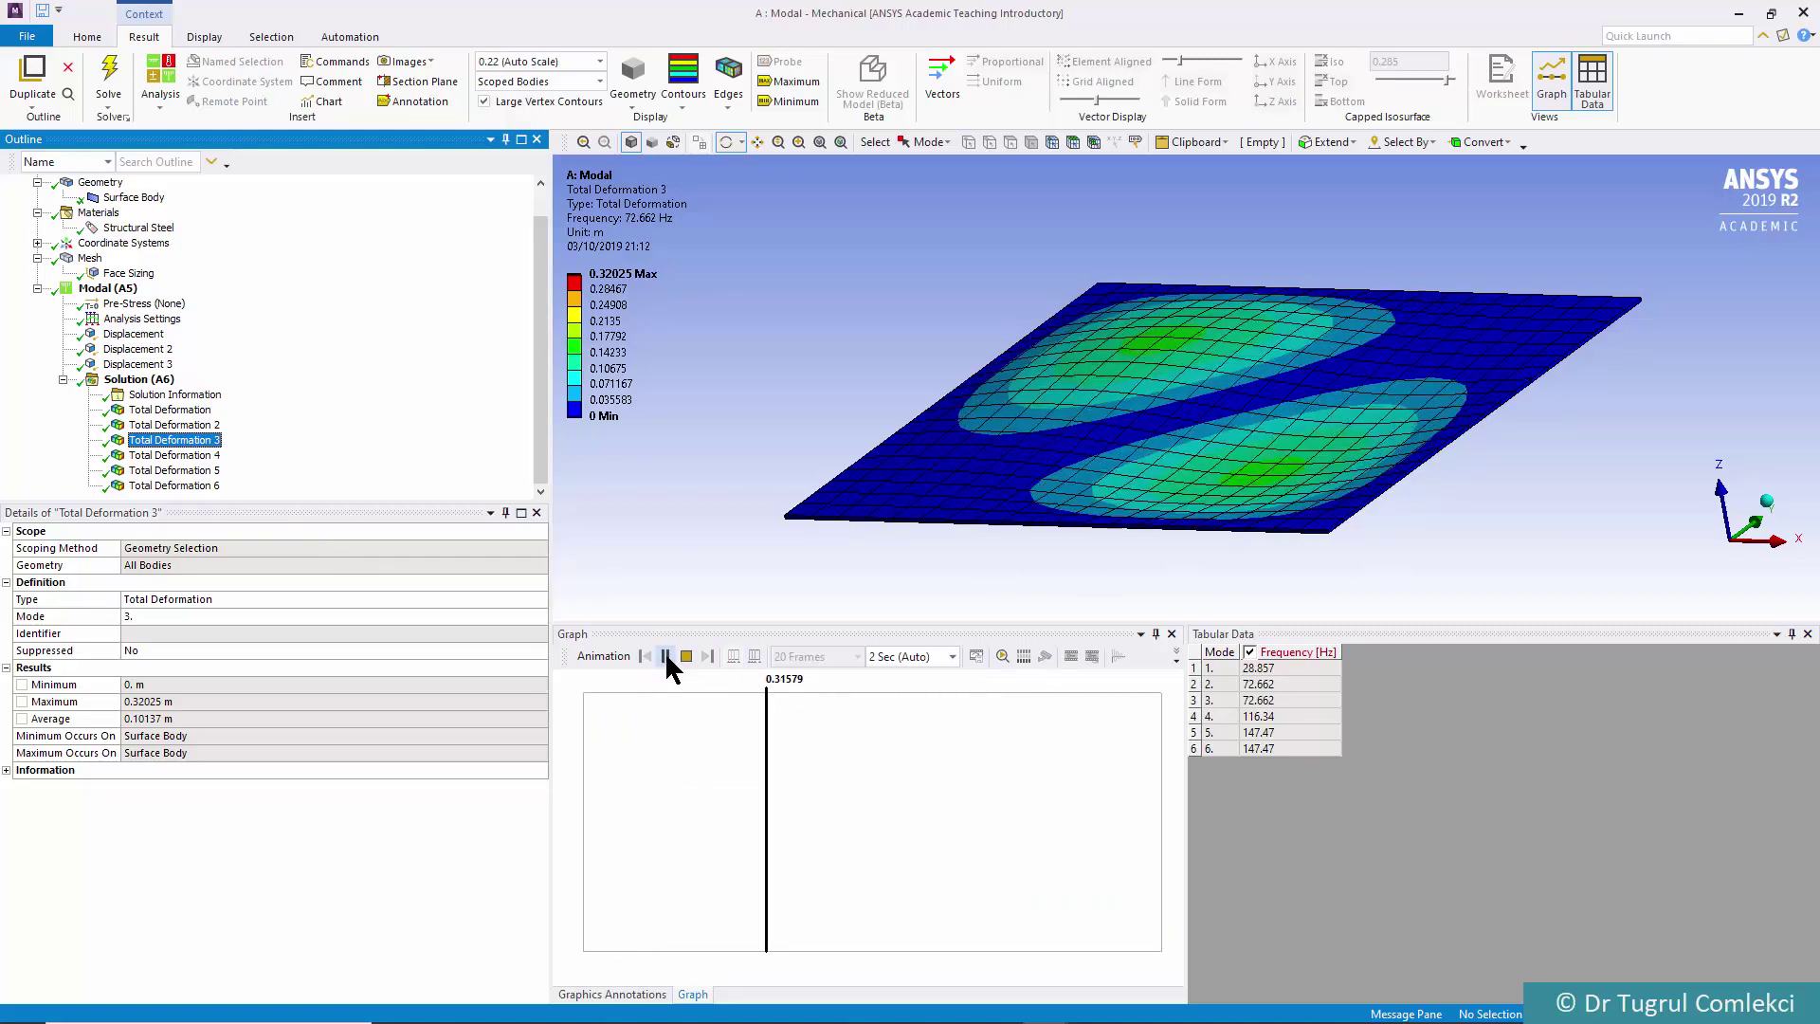
Examine the mode shapes of Total Deformation 4, 5 and 6 by animating each result in turn
{"action": "left_click", "coordinate": [194, 458]}
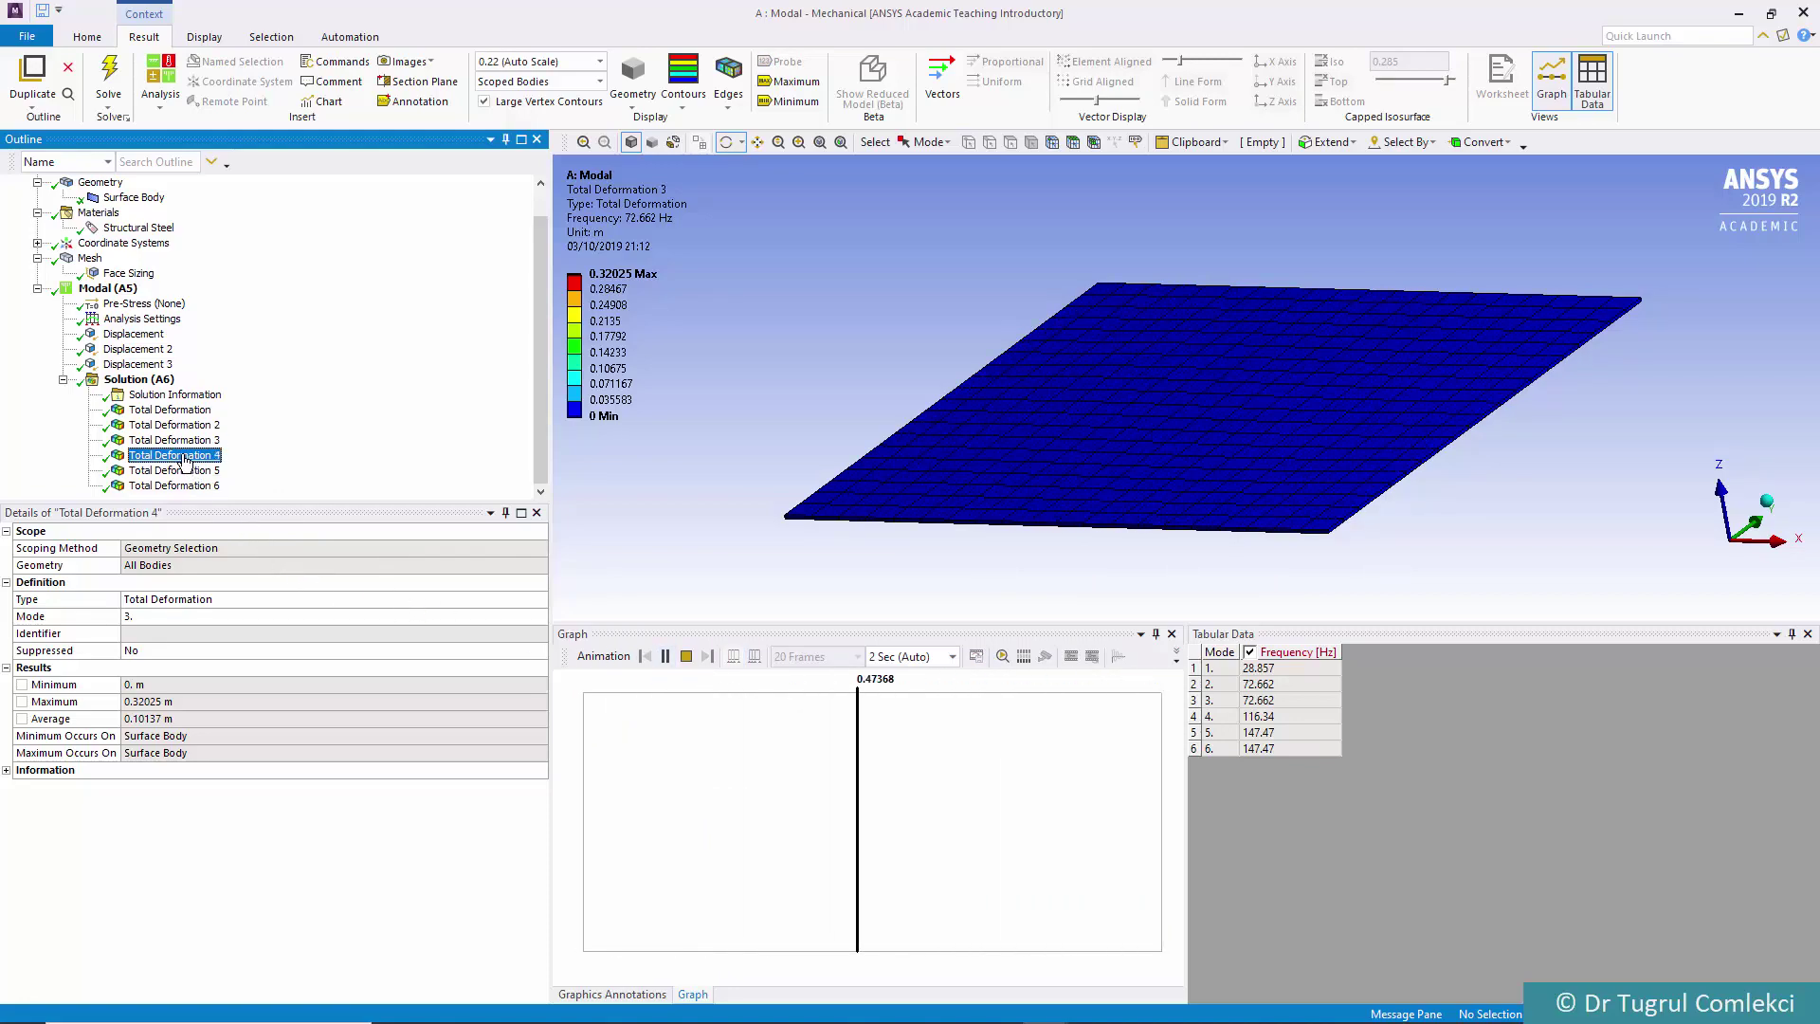
{"action": "left_click", "coordinate": [667, 657]}
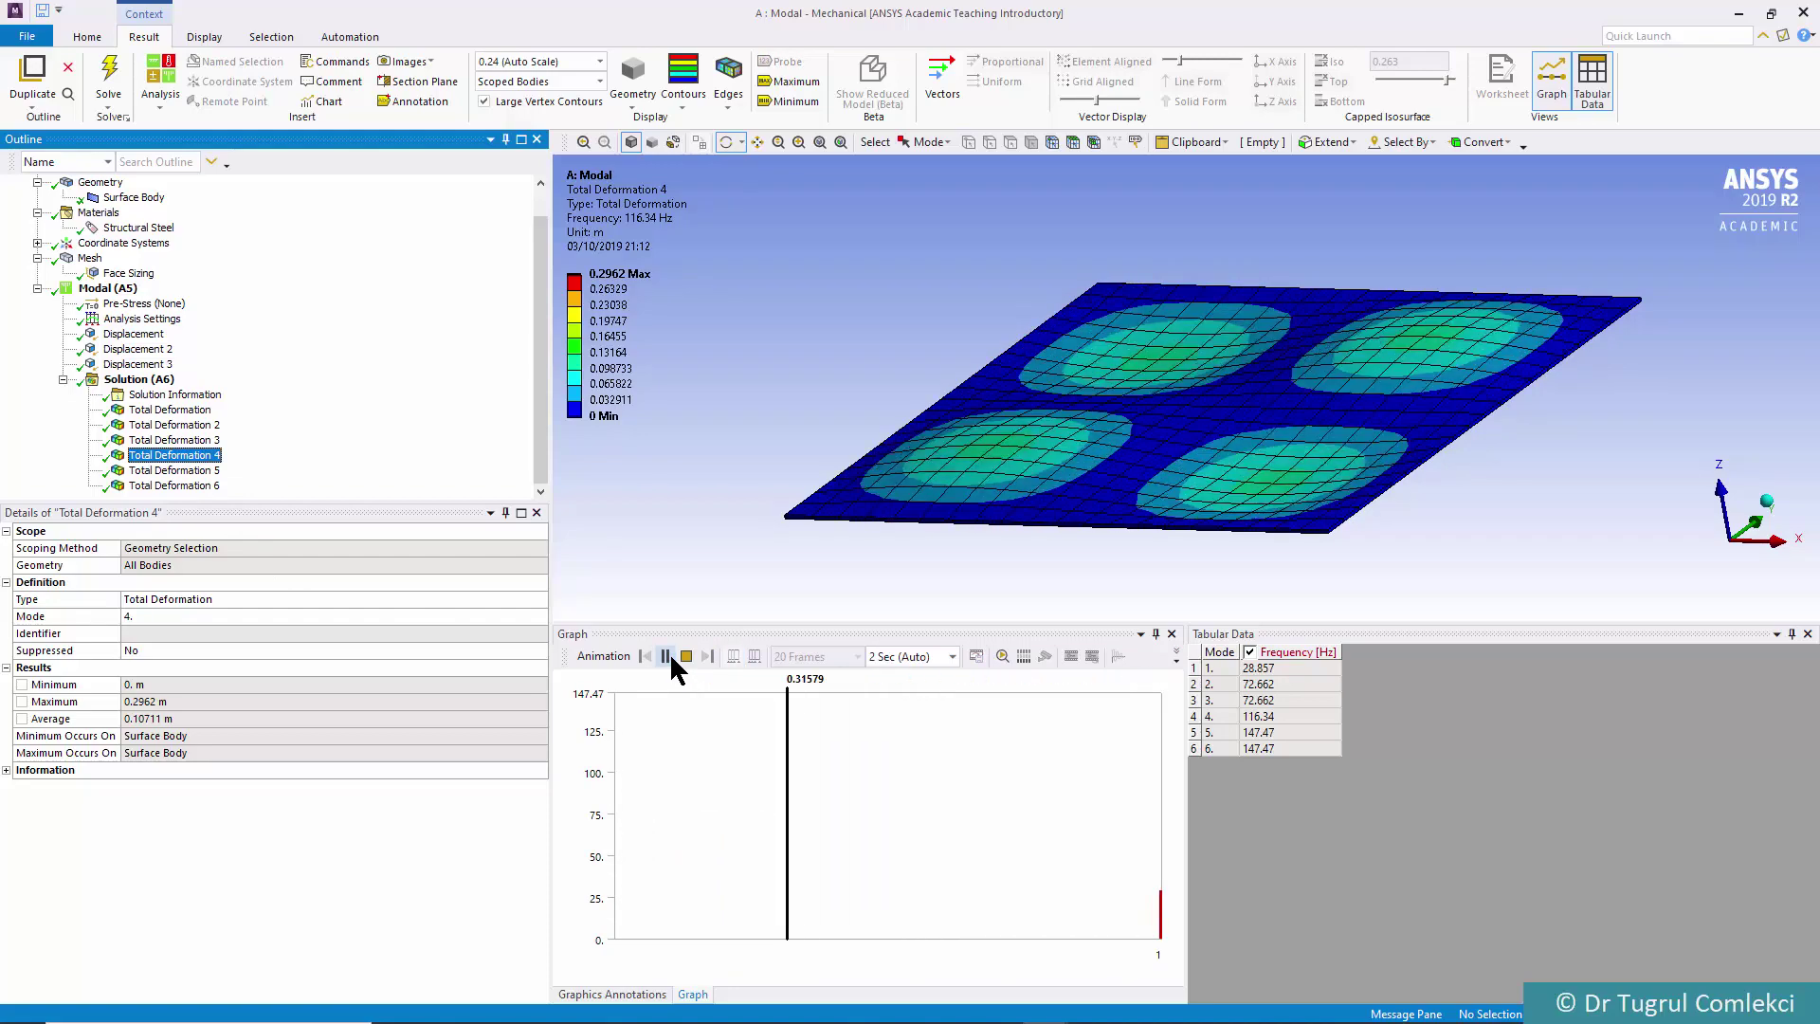
{"action": "left_click", "coordinate": [218, 473]}
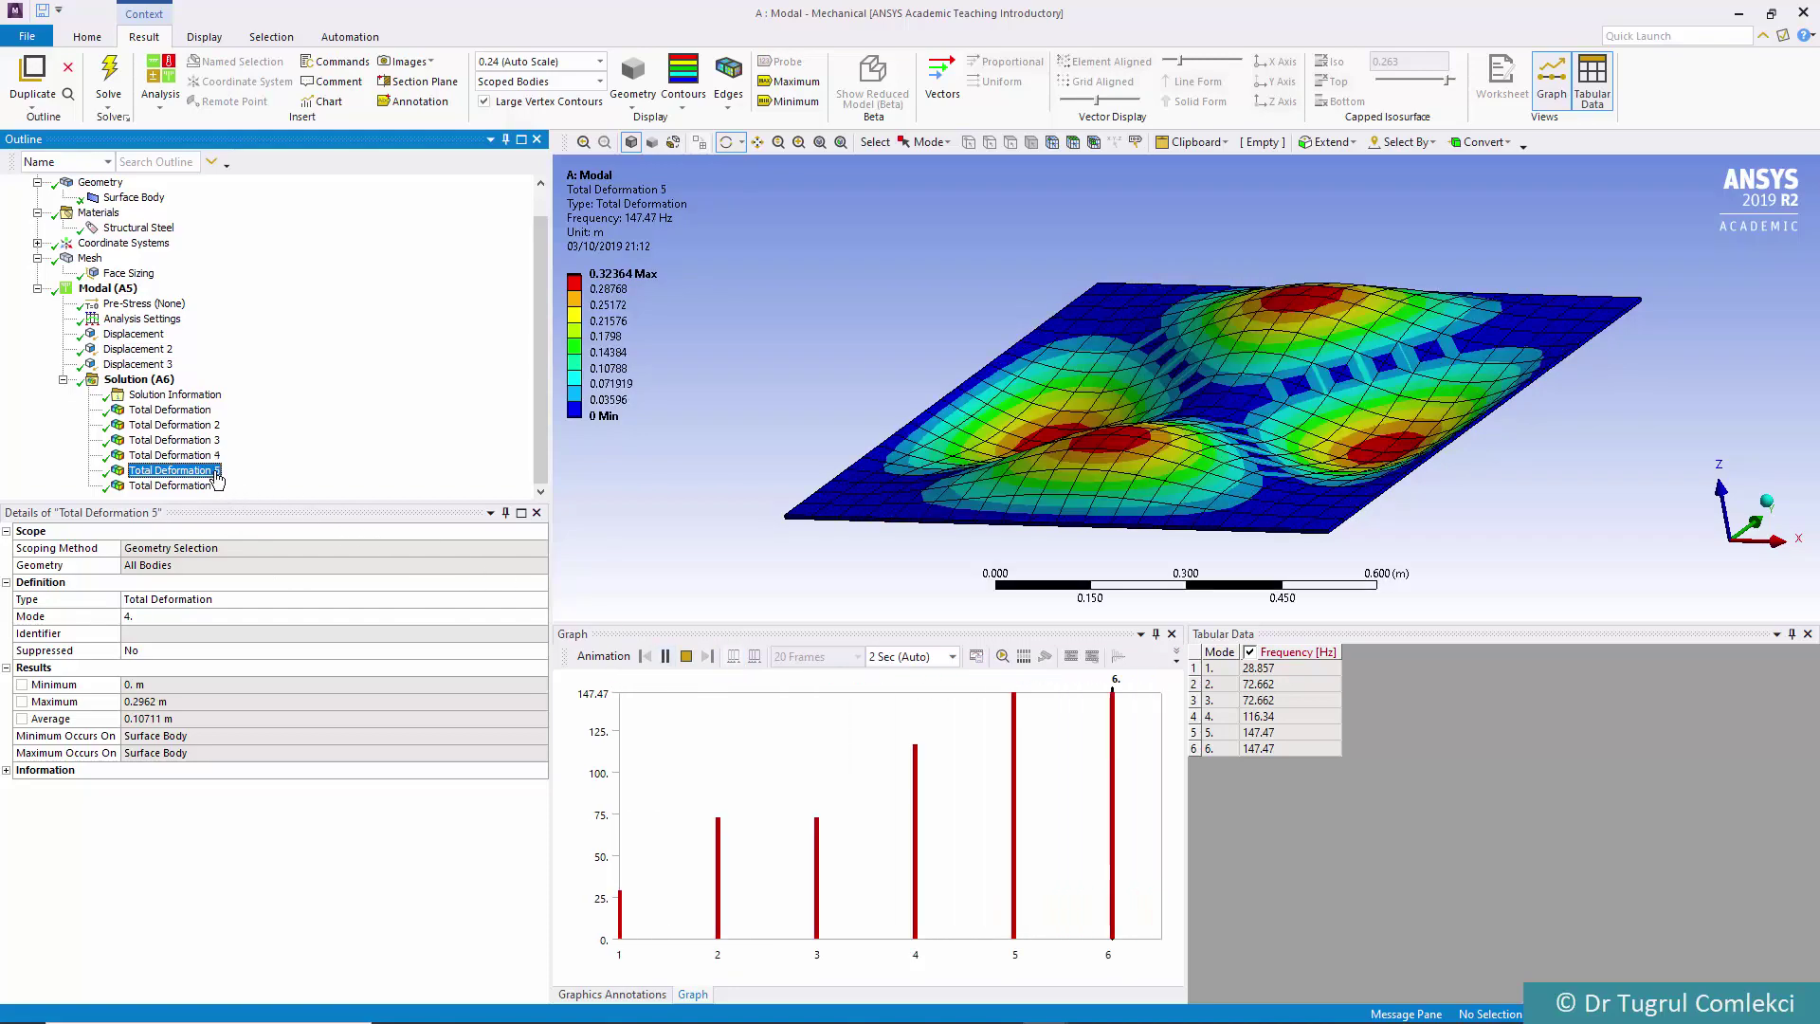
{"action": "left_click", "coordinate": [666, 656]}
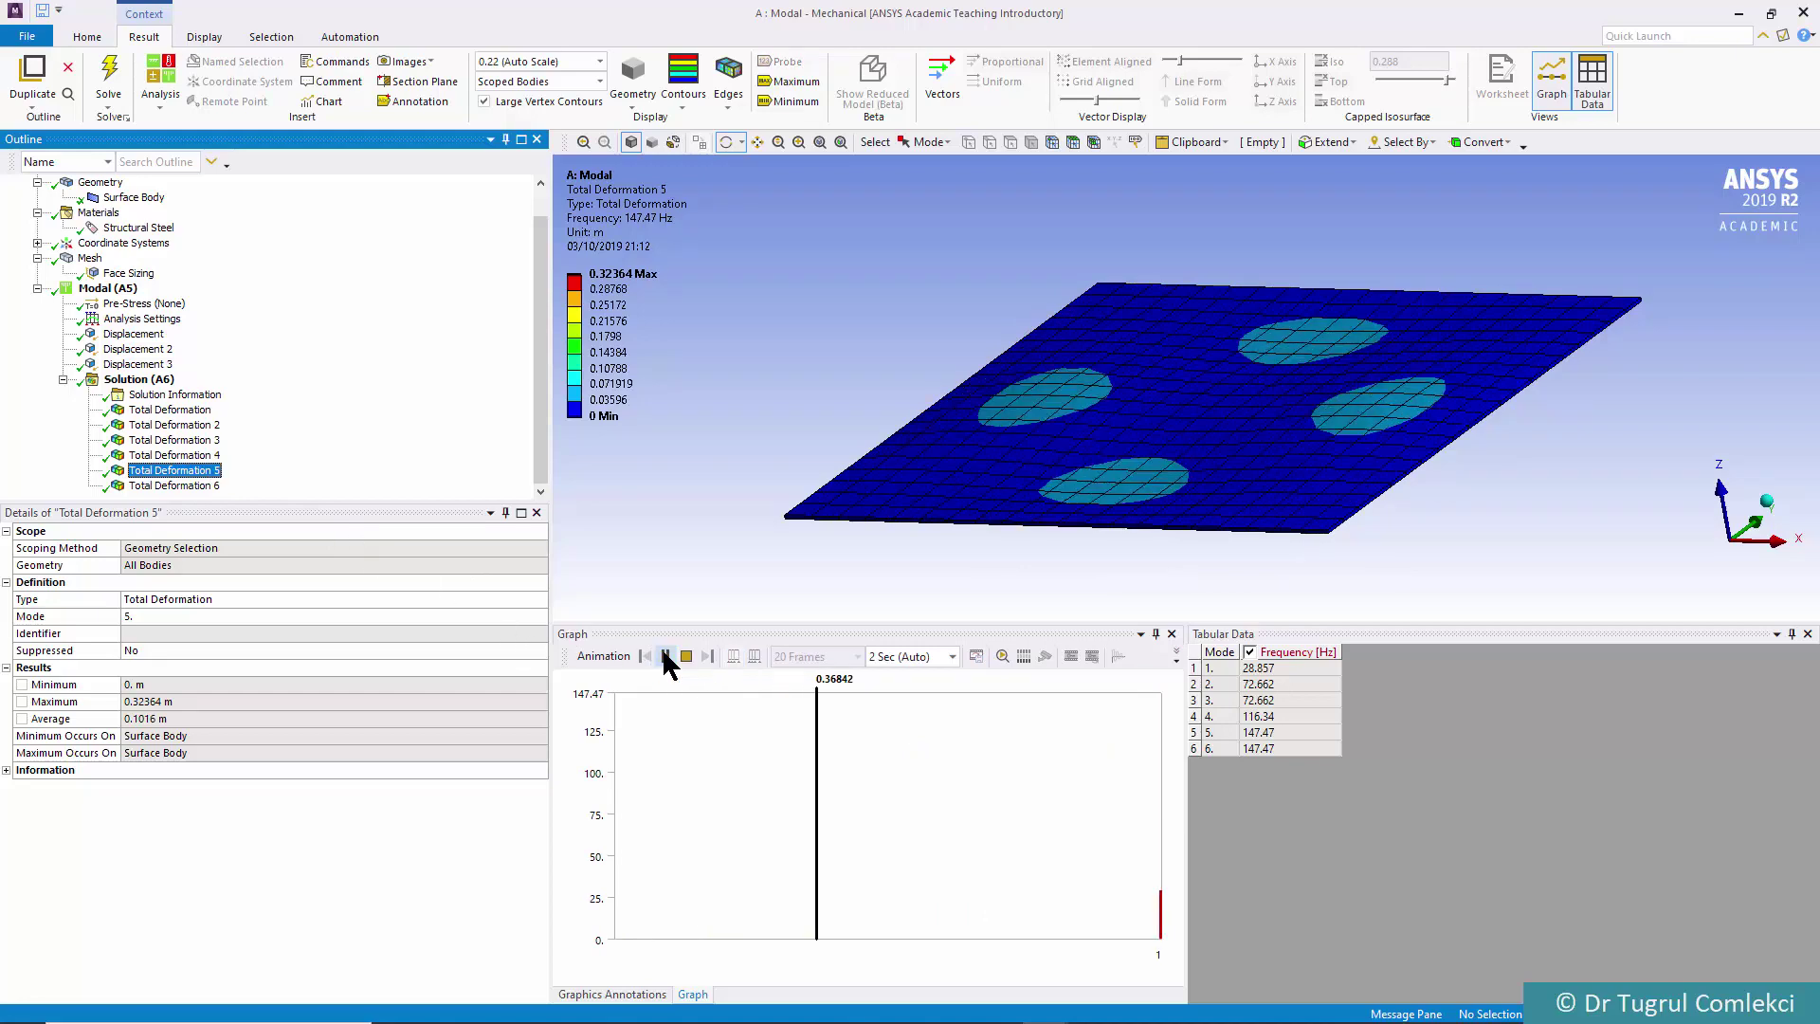
{"action": "left_click", "coordinate": [178, 487]}
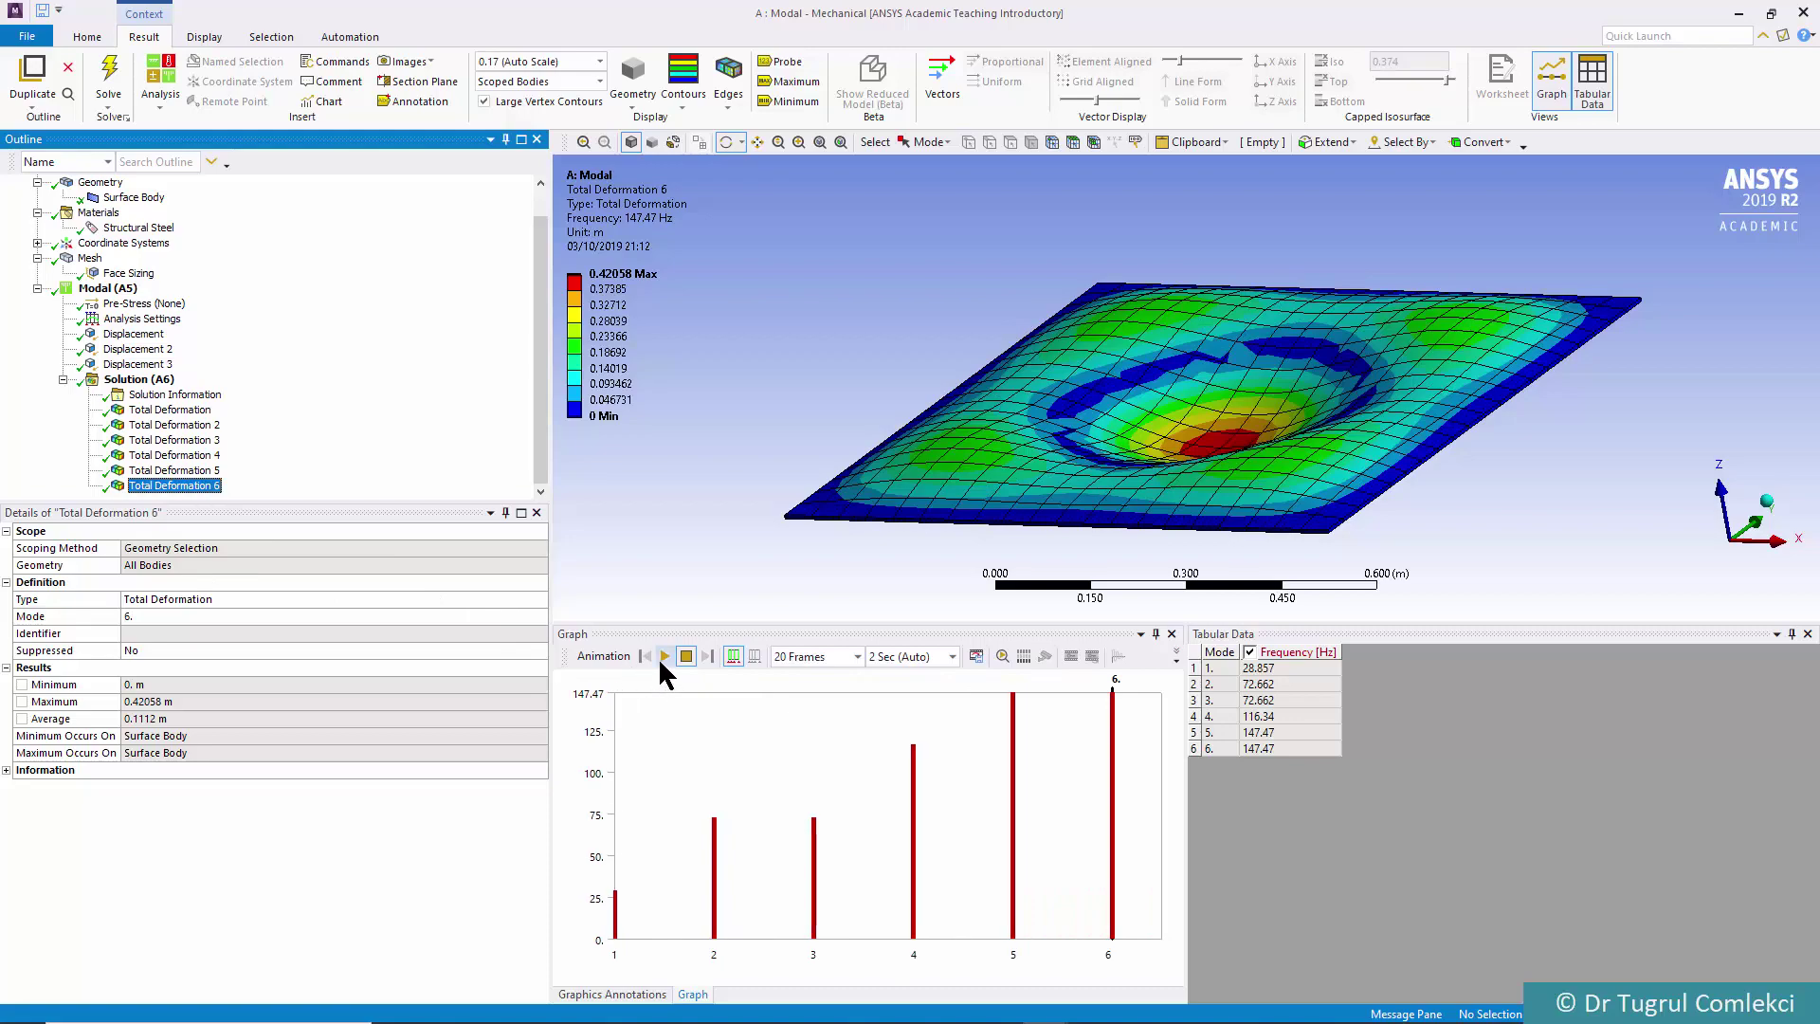
{"action": "left_click", "coordinate": [665, 656]}
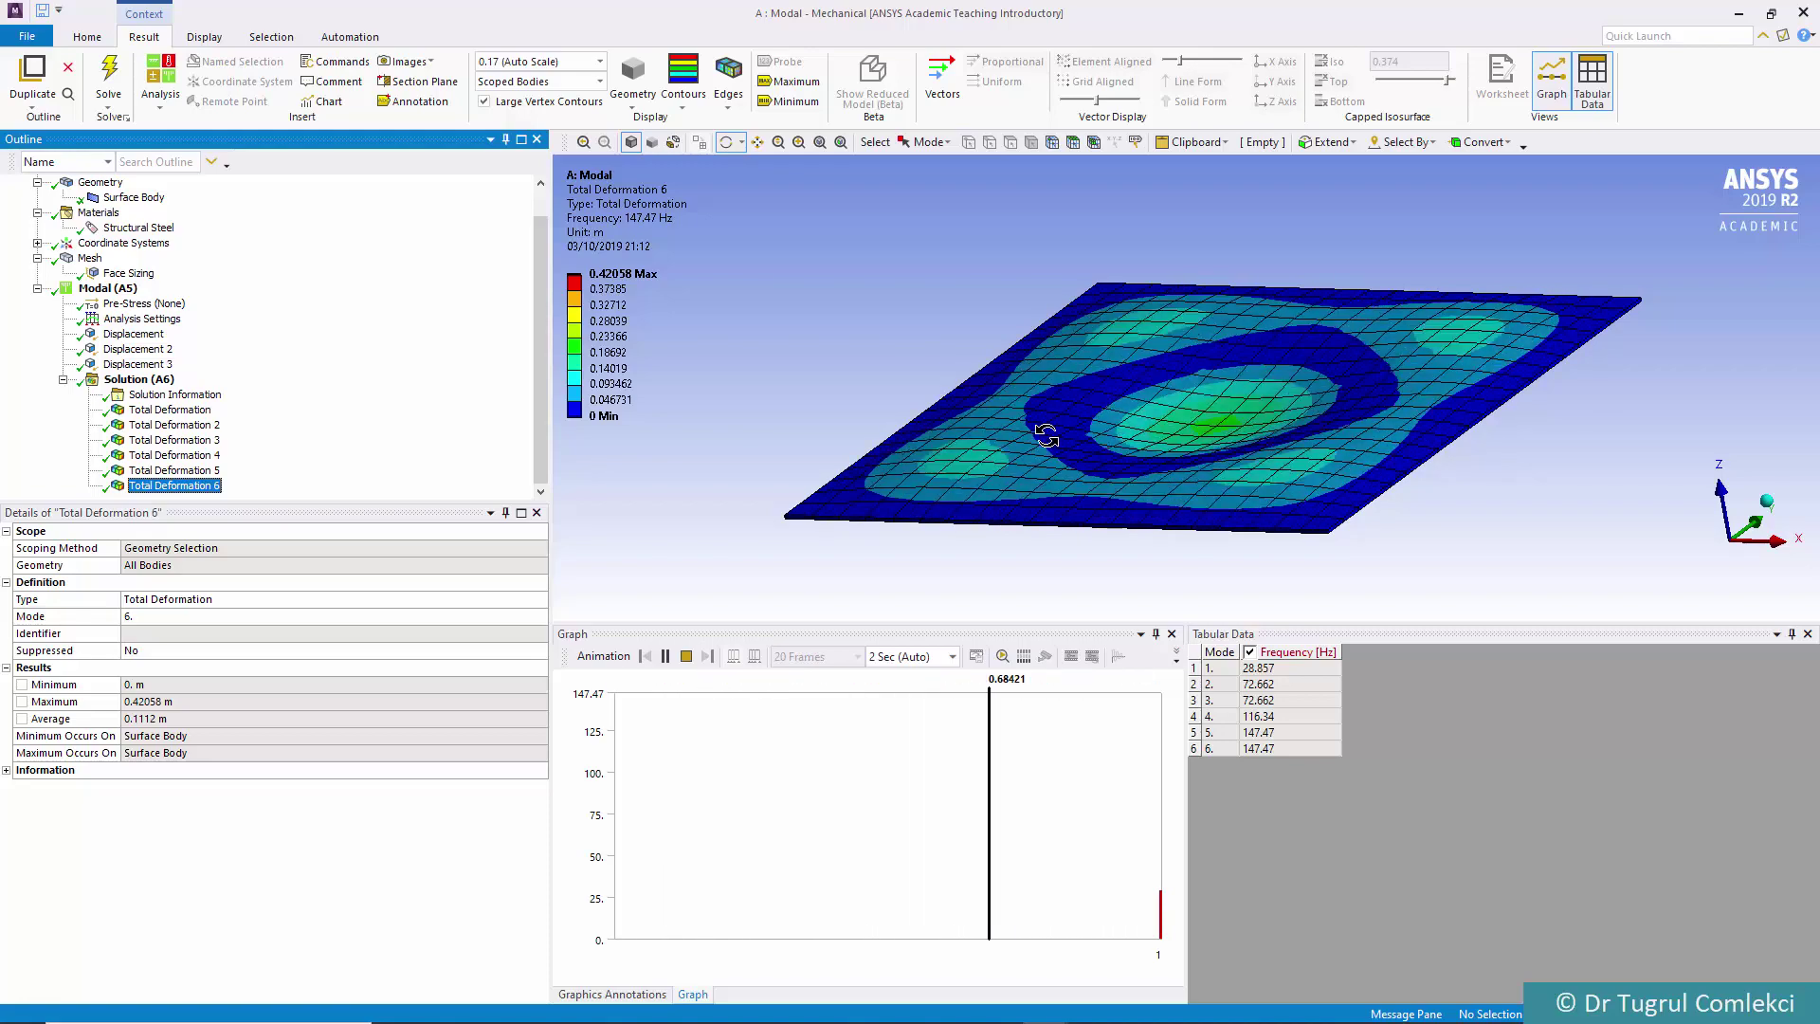
{"action": "mouse_move", "coordinate": [1068, 424]}
{"action": "left_mouse_down"}
{"action": "mouse_move", "coordinate": [1099, 420]}
{"action": "mouse_move", "coordinate": [1040, 433]}
{"action": "left_mouse_up"}
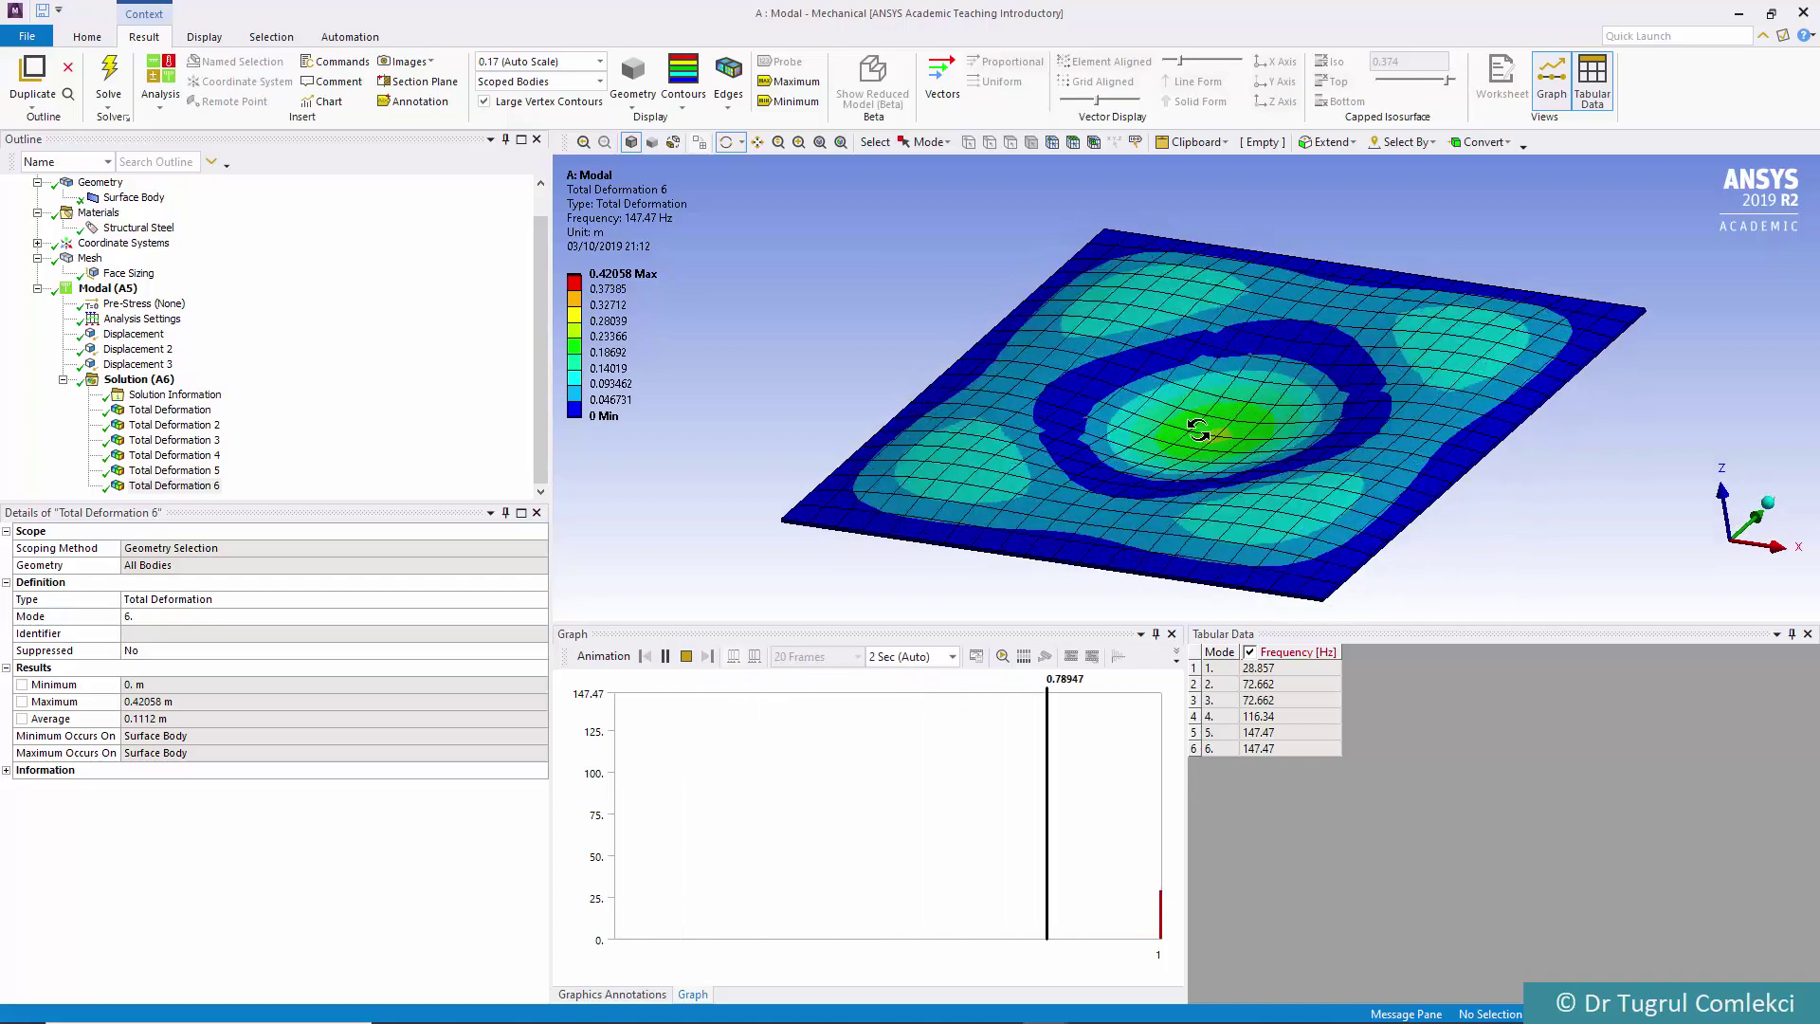